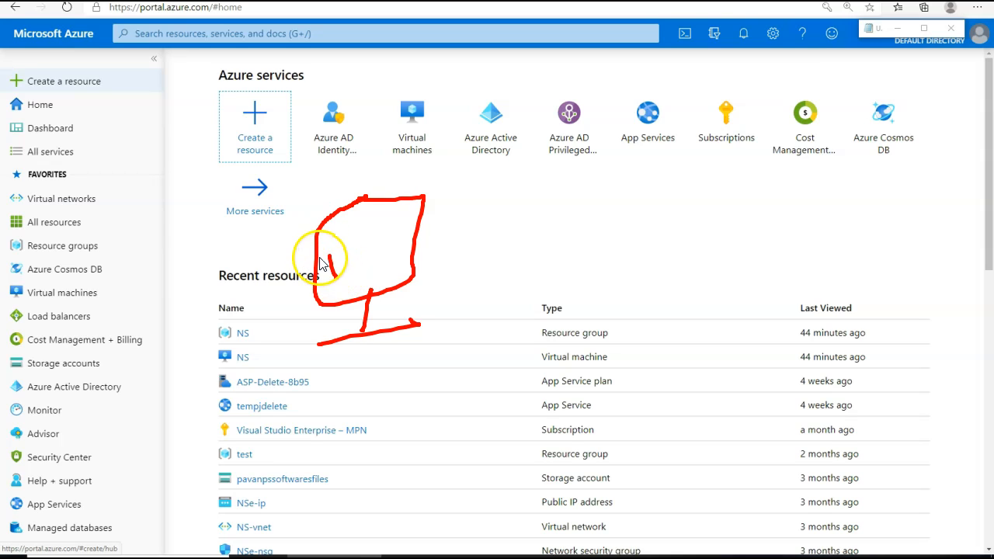
mouse_move(332, 262)
mouse_down()
mouse_move(371, 247)
mouse_move(356, 259)
mouse_up()
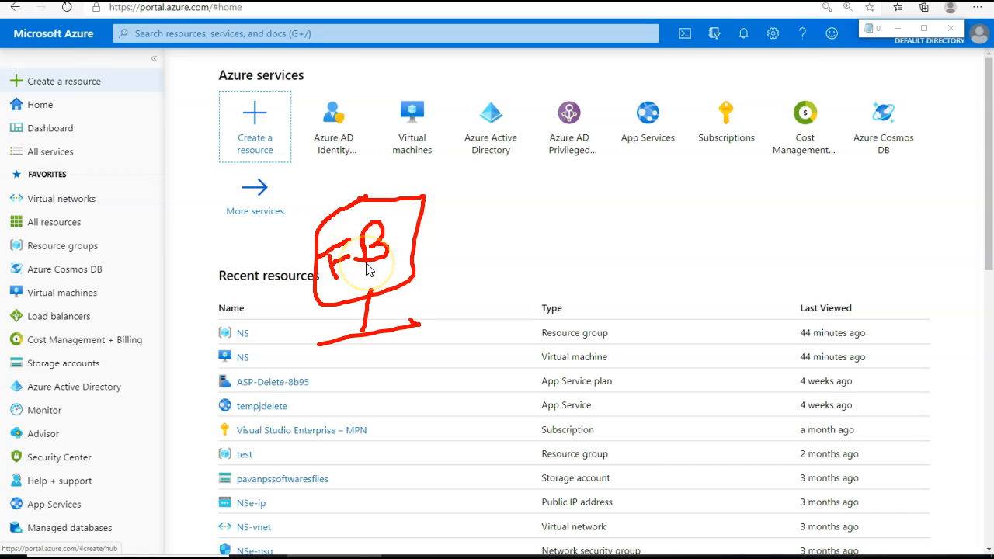
mouse_move(366, 271)
mouse_down()
mouse_move(392, 233)
mouse_move(350, 203)
mouse_move(314, 280)
mouse_move(397, 268)
mouse_move(394, 216)
mouse_move(466, 300)
mouse_move(549, 339)
mouse_move(618, 285)
mouse_up()
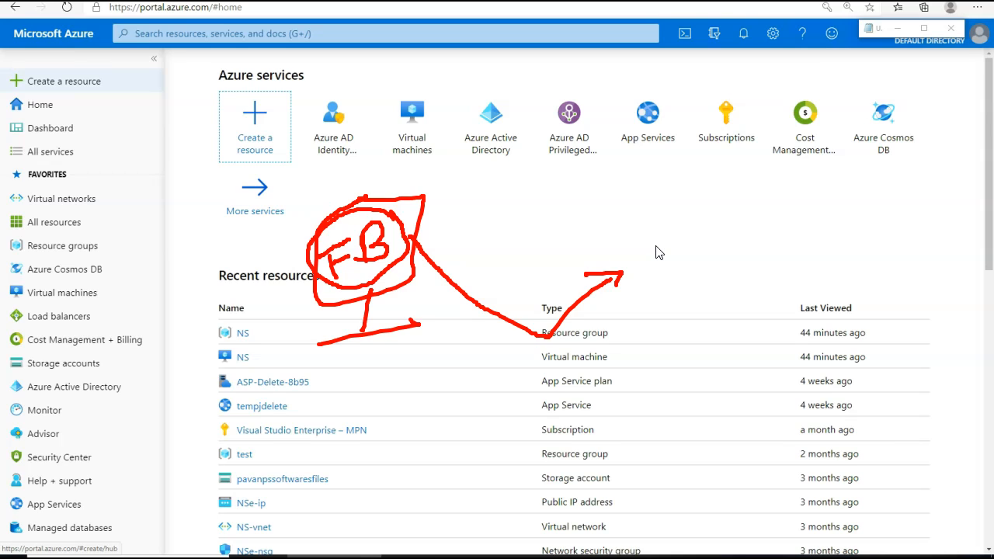
drag(637, 231, 653, 350)
mouse_move(672, 256)
mouse_down()
mouse_move(654, 301)
mouse_move(743, 288)
mouse_move(846, 473)
mouse_move(828, 335)
mouse_up()
mouse_move(837, 230)
mouse_down()
mouse_move(850, 259)
mouse_move(877, 249)
mouse_move(917, 195)
mouse_move(944, 246)
mouse_up()
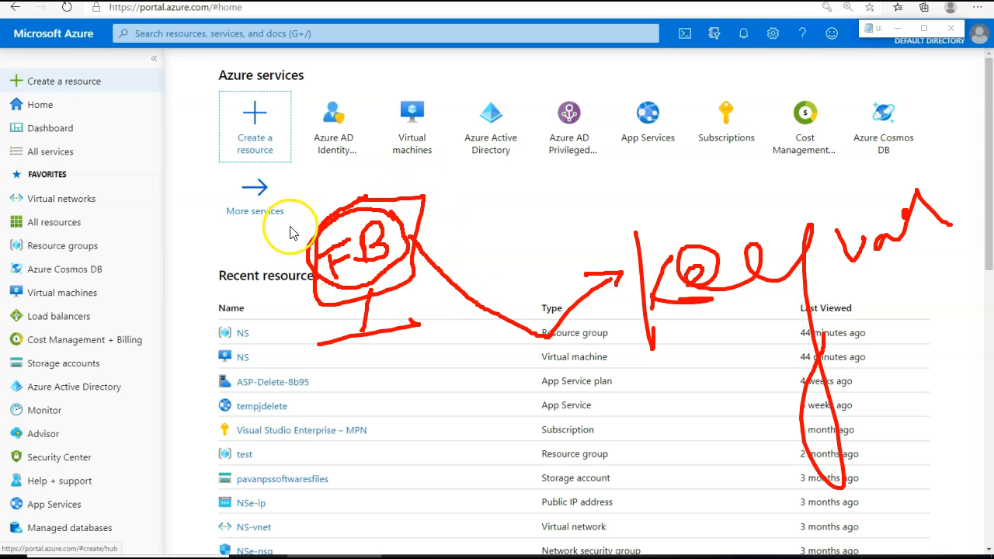
drag(319, 185, 372, 171)
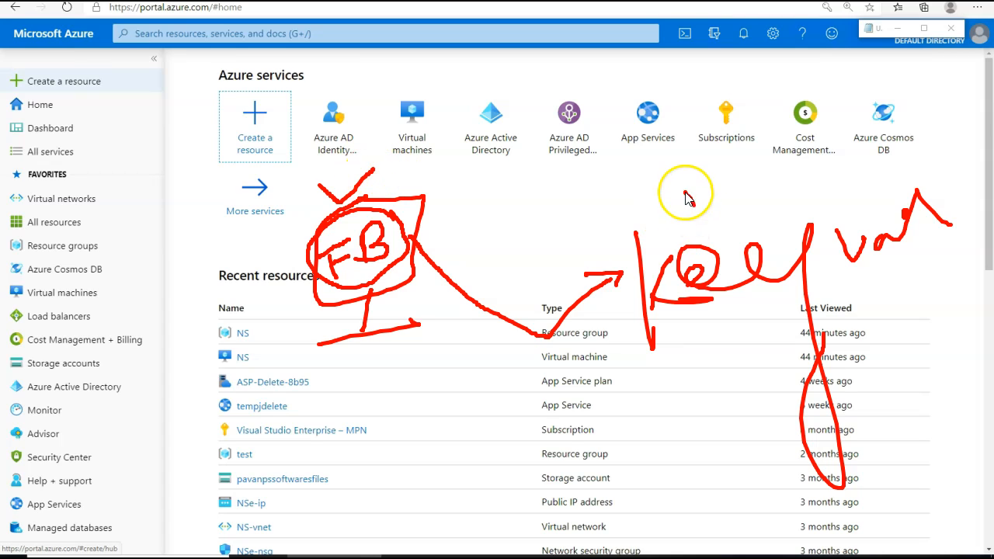
drag(685, 194, 791, 149)
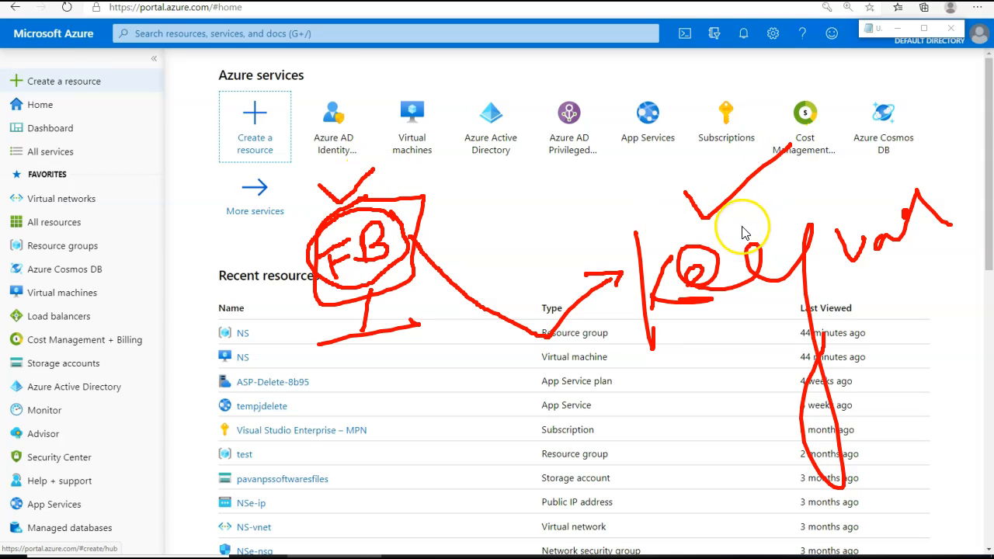
mouse_move(738, 213)
mouse_down()
mouse_move(839, 178)
mouse_move(824, 190)
mouse_up()
mouse_move(754, 241)
mouse_down()
mouse_move(870, 218)
mouse_move(839, 232)
mouse_move(915, 165)
mouse_move(893, 99)
mouse_move(788, 67)
mouse_move(644, 109)
mouse_move(432, 195)
mouse_move(364, 242)
mouse_move(412, 250)
mouse_move(360, 260)
mouse_move(451, 395)
mouse_move(603, 471)
mouse_move(706, 329)
mouse_move(730, 204)
mouse_up()
drag(629, 381, 830, 284)
mouse_move(724, 312)
mouse_down()
mouse_move(726, 333)
mouse_move(709, 217)
mouse_up()
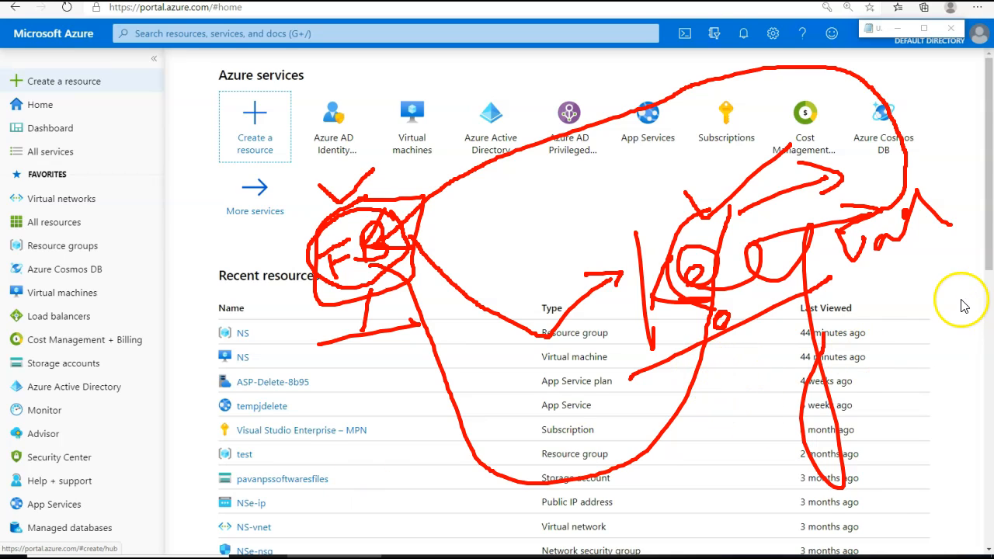
key(Escape)
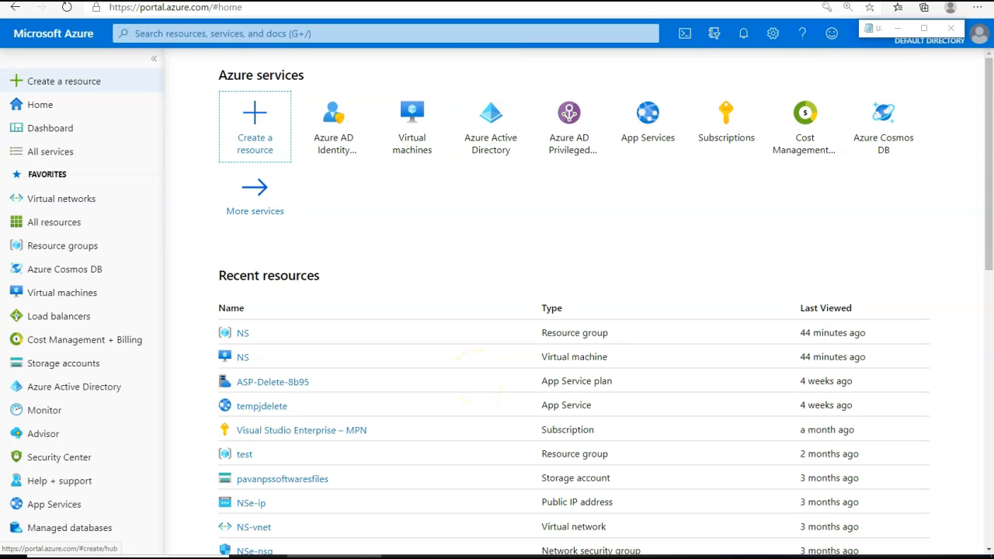
- Search the portal for "azure ad" and open the overview of Azure AD Identity Protection
click(53, 35)
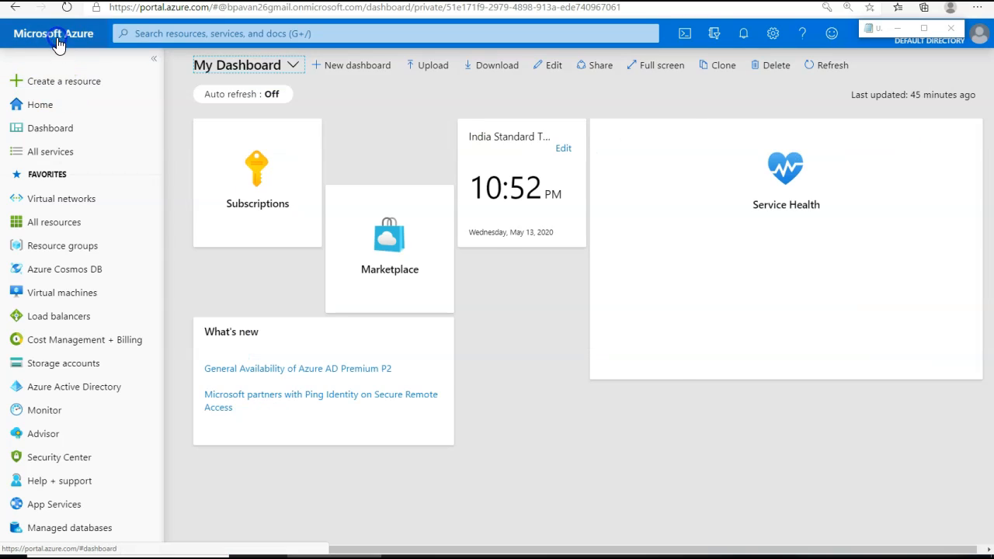
click(305, 33)
text(azure ad)
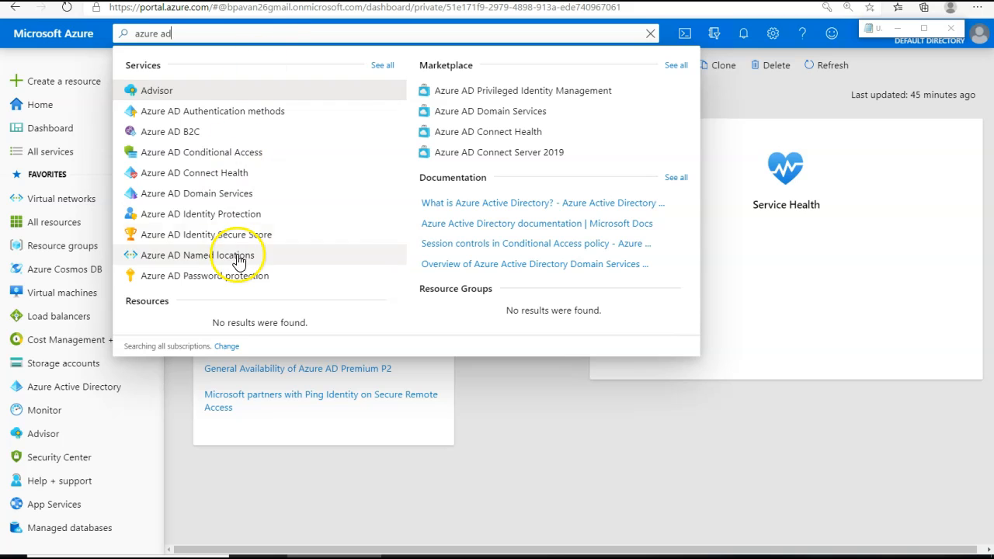
click(225, 214)
click(231, 149)
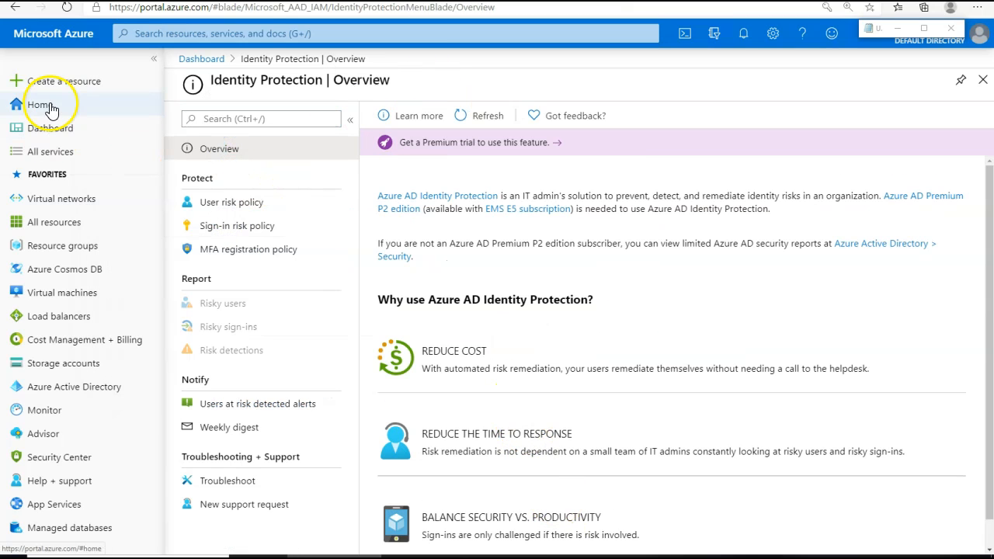
- Open Azure Active Directory separately from the current page and check the default directory's name and license tier on its overview
right_click(88, 387)
click(106, 399)
drag(408, 146, 591, 163)
drag(371, 199, 483, 229)
drag(964, 195, 379, 215)
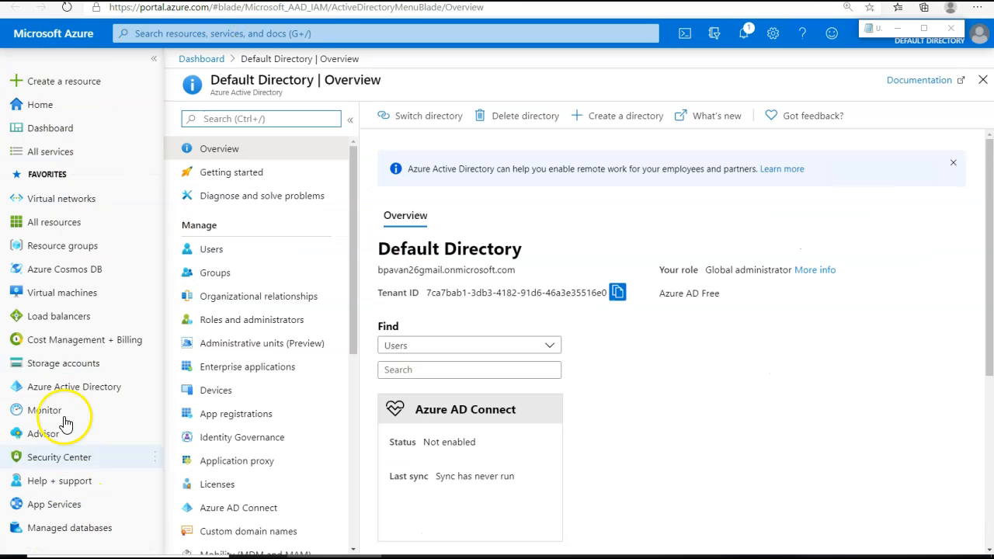
click(67, 386)
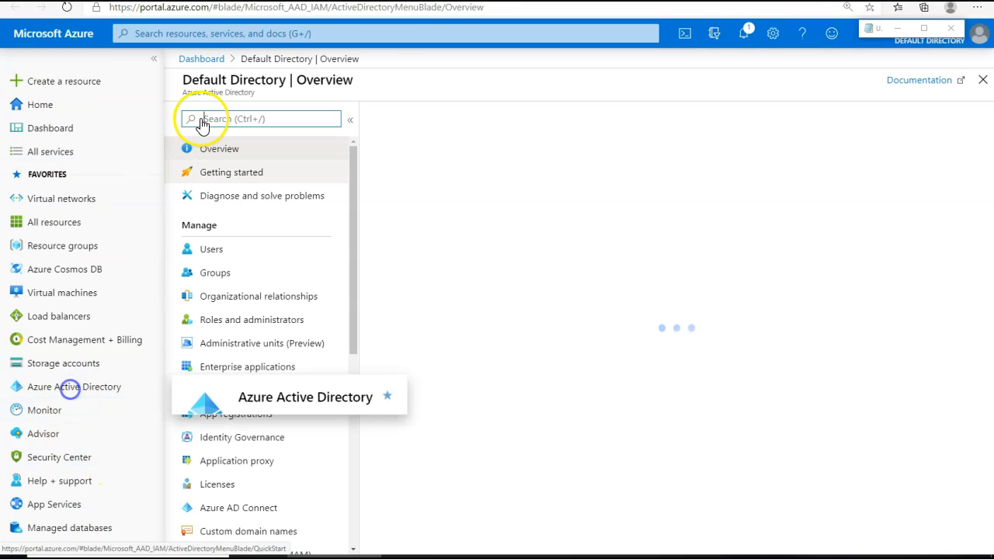
drag(374, 243, 552, 275)
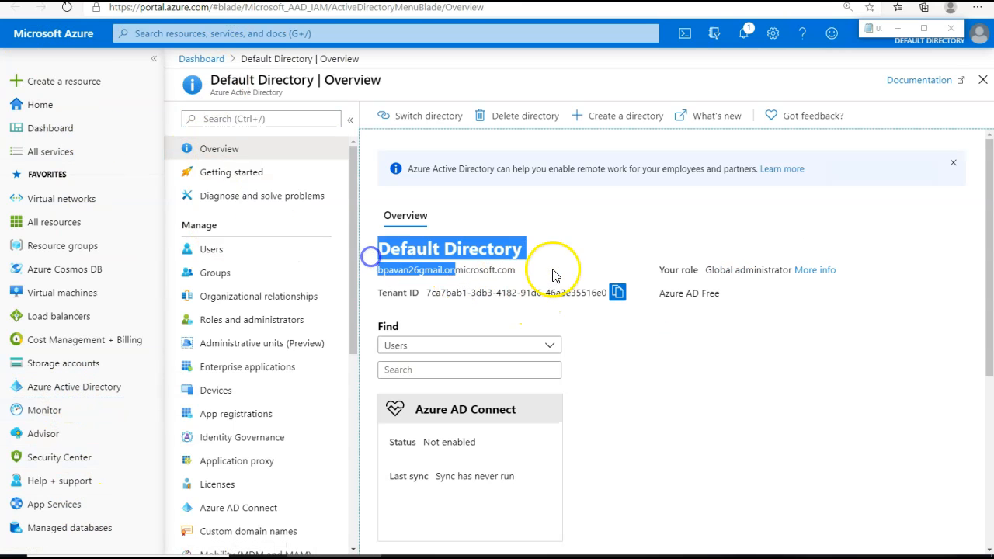
triple_click(727, 302)
scroll(321, 373, down, 3)
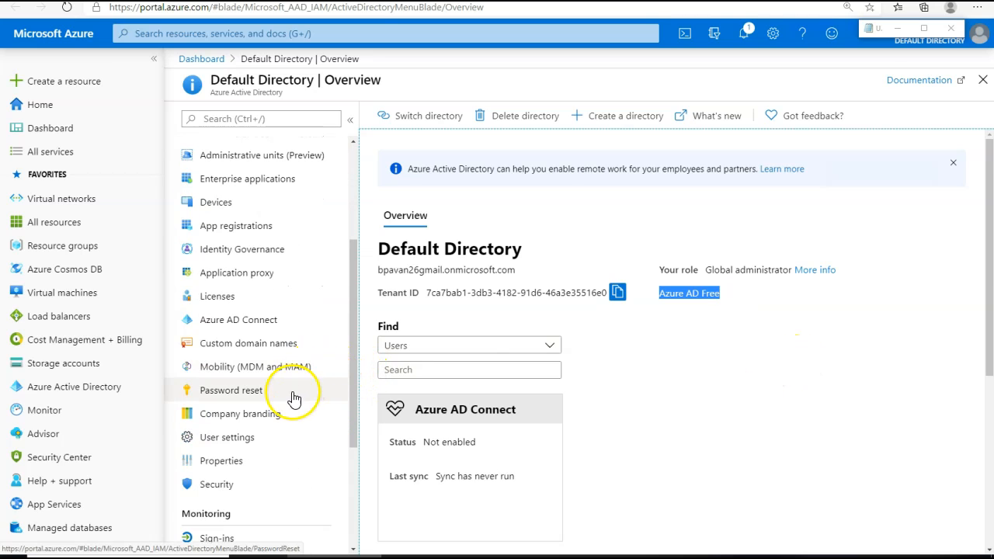
- Open the default directory's licenses and list all licensed products
click(223, 300)
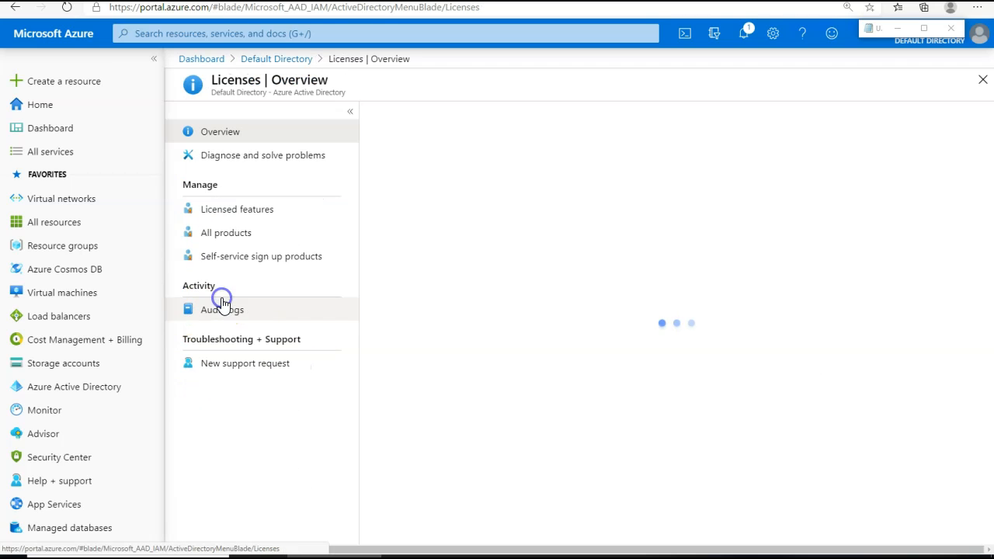
click(235, 215)
click(233, 235)
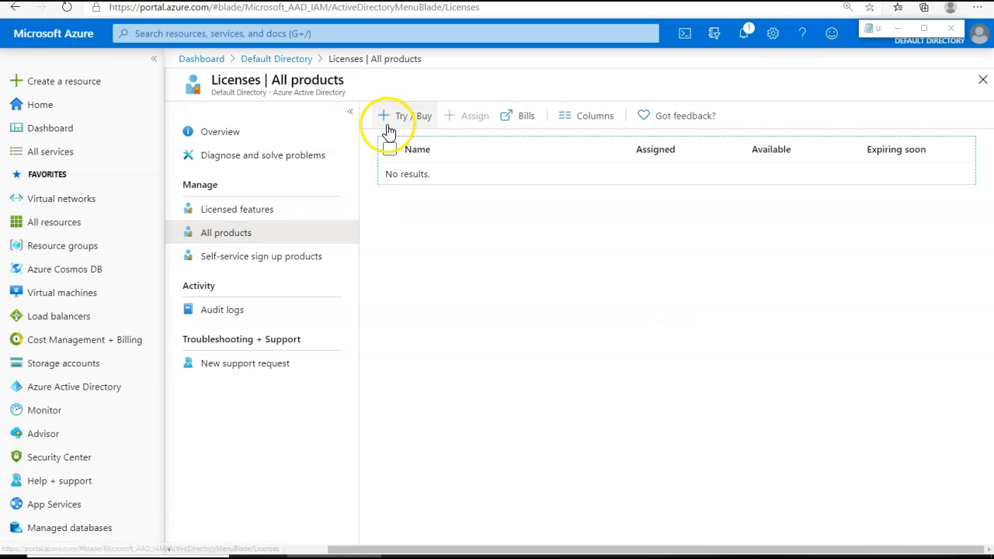
- Try to activate the Azure AD Premium P2 free trial for the default directory
click(397, 119)
click(613, 404)
scroll(705, 502, down, 1)
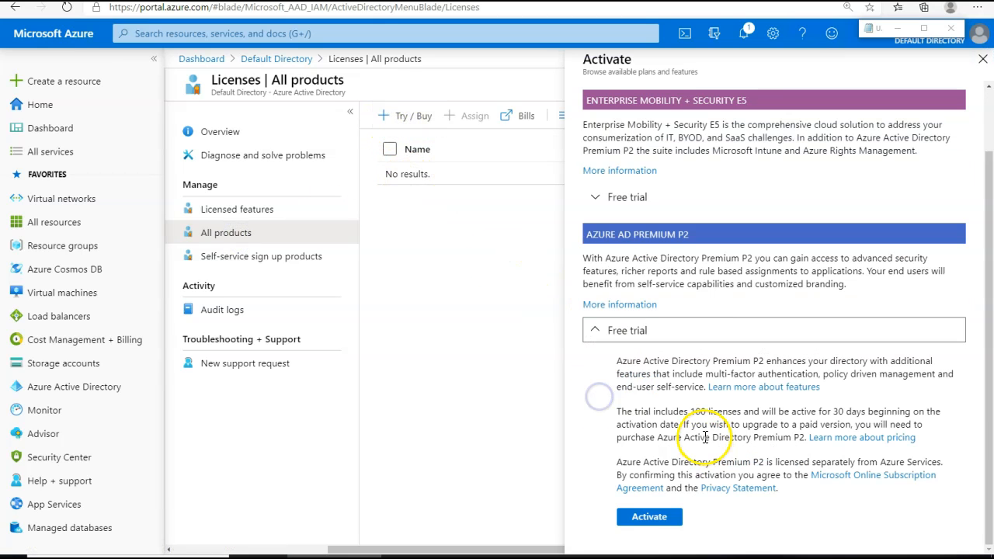
click(649, 518)
drag(722, 463, 782, 462)
drag(830, 413, 870, 413)
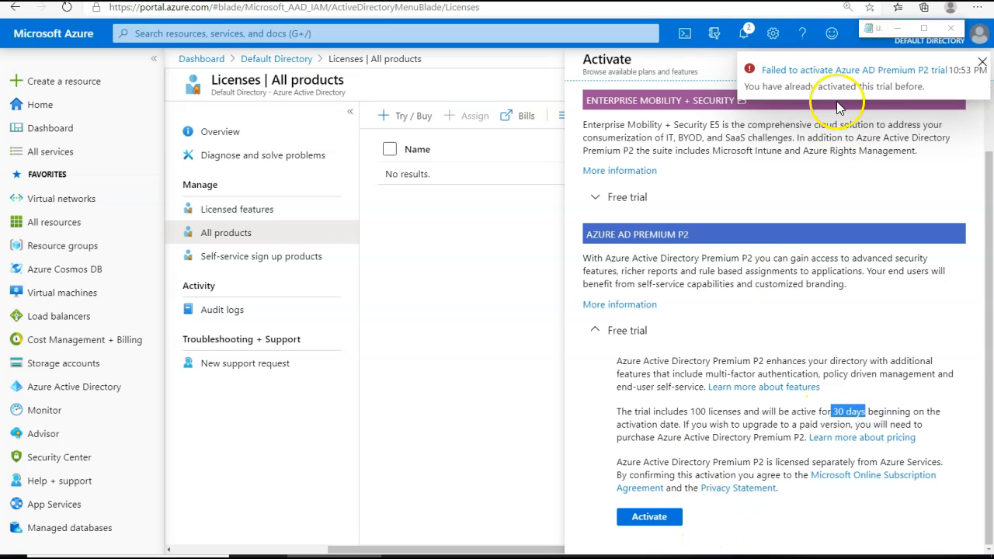
drag(817, 87, 875, 80)
- Activate the Enterprise Mobility + Security E5 free trial for the default directory
click(596, 196)
drag(784, 87, 852, 86)
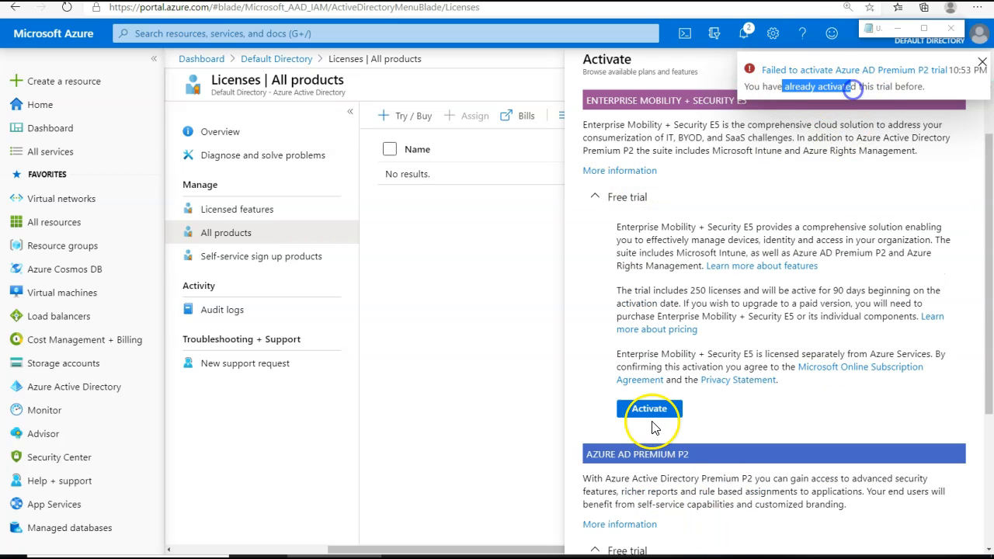
click(650, 407)
click(983, 113)
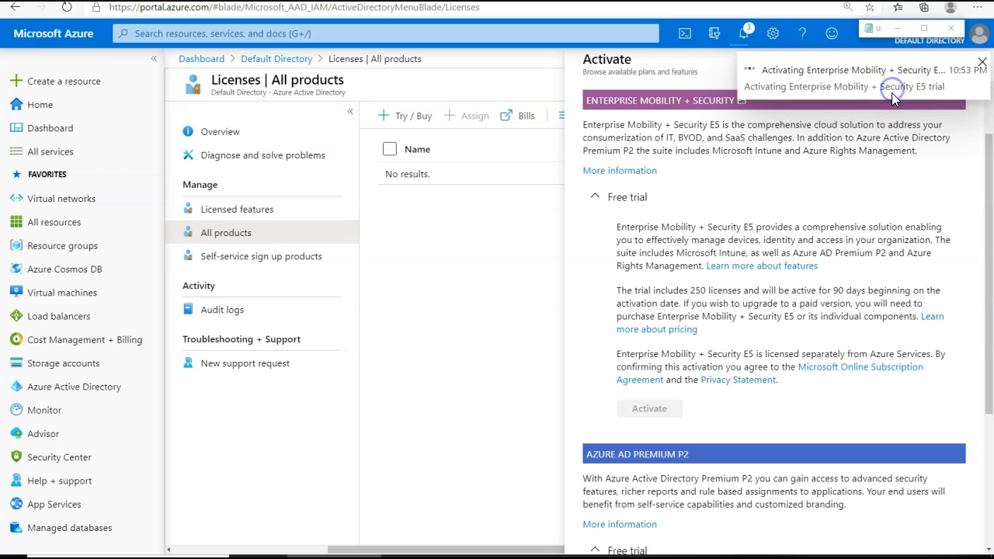
drag(772, 69, 878, 86)
click(691, 284)
- Check the assigned and available license counts of Enterprise Mobility + Security E5
click(490, 184)
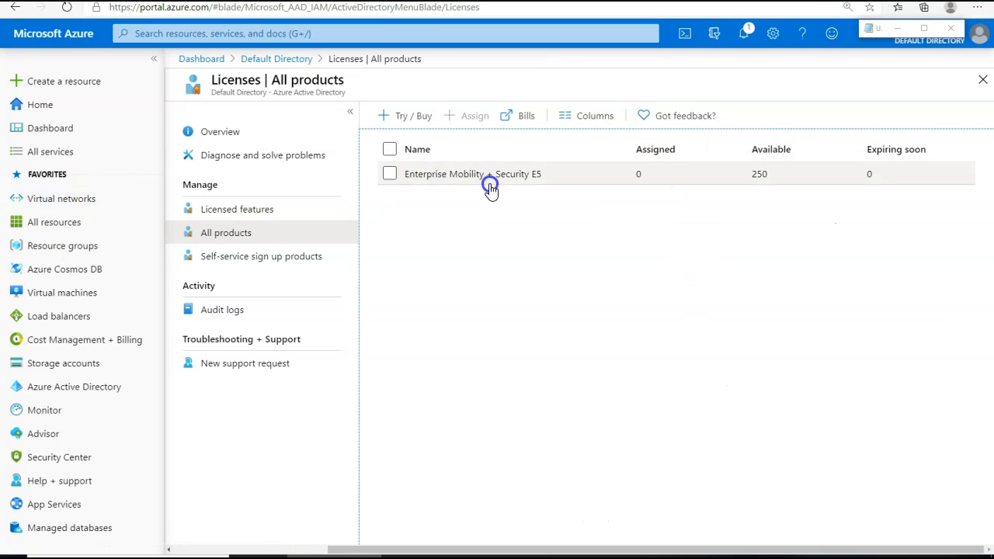
click(663, 365)
drag(614, 175, 661, 173)
drag(745, 180, 789, 172)
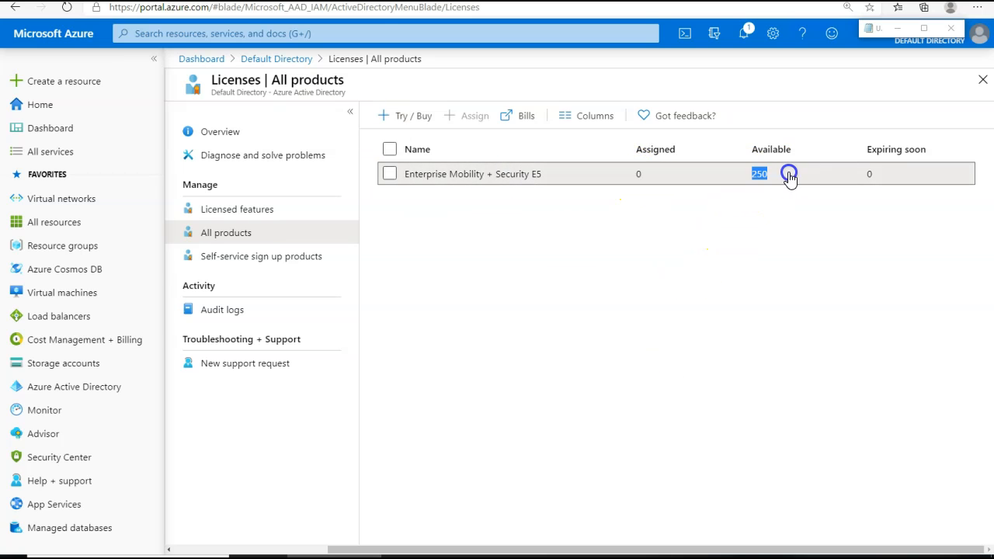
- Return to the portal home page, open Azure Active Directory and check the directory's license tier
click(39, 104)
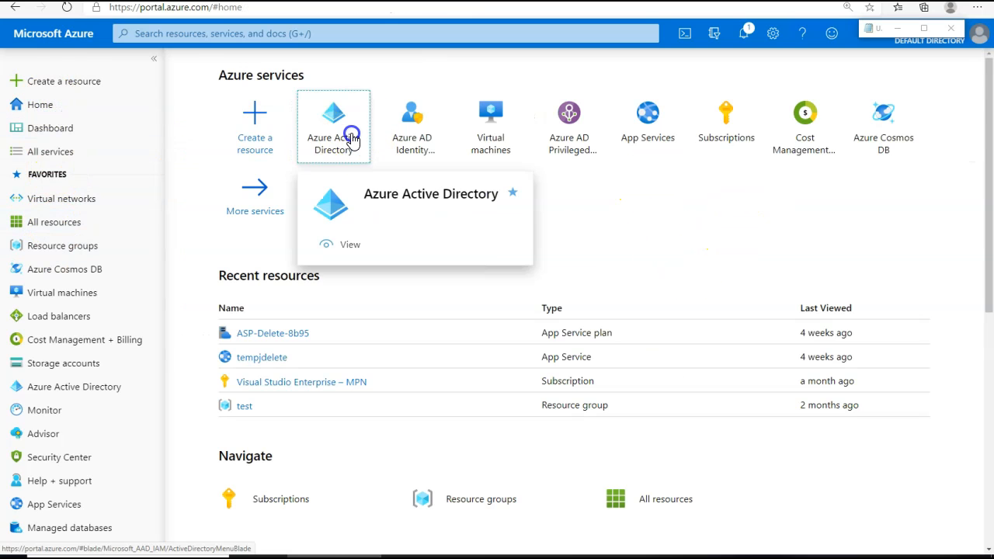
click(351, 133)
drag(660, 294, 769, 301)
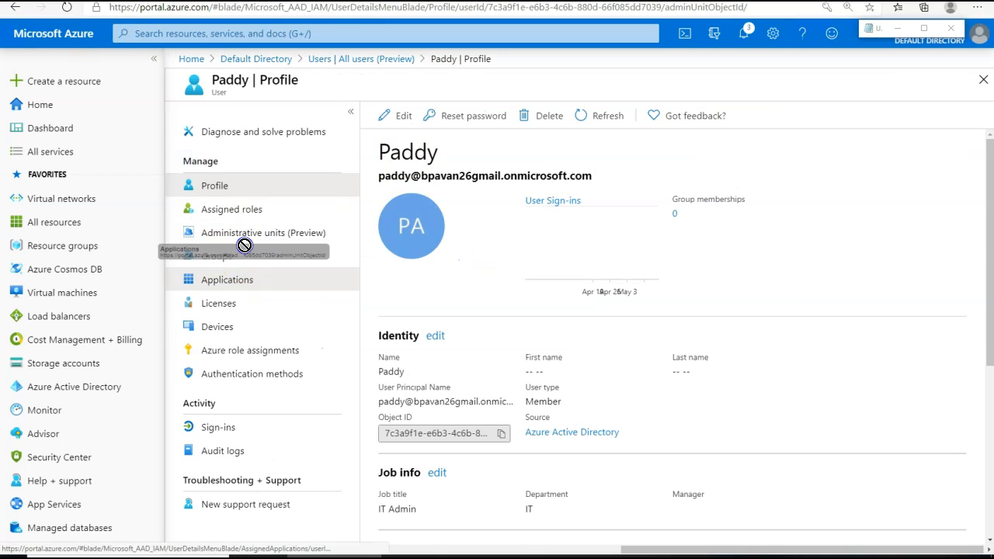
- Open the licenses of the displayed user and review the assigned Enterprise Mobility + Security E5 product
click(226, 304)
drag(388, 184, 710, 193)
click(468, 177)
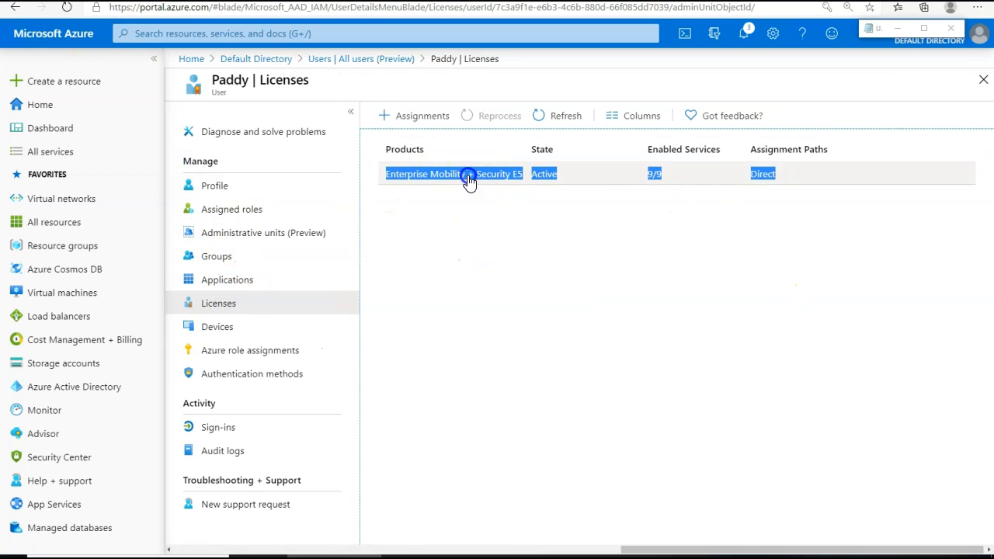
drag(229, 202, 314, 220)
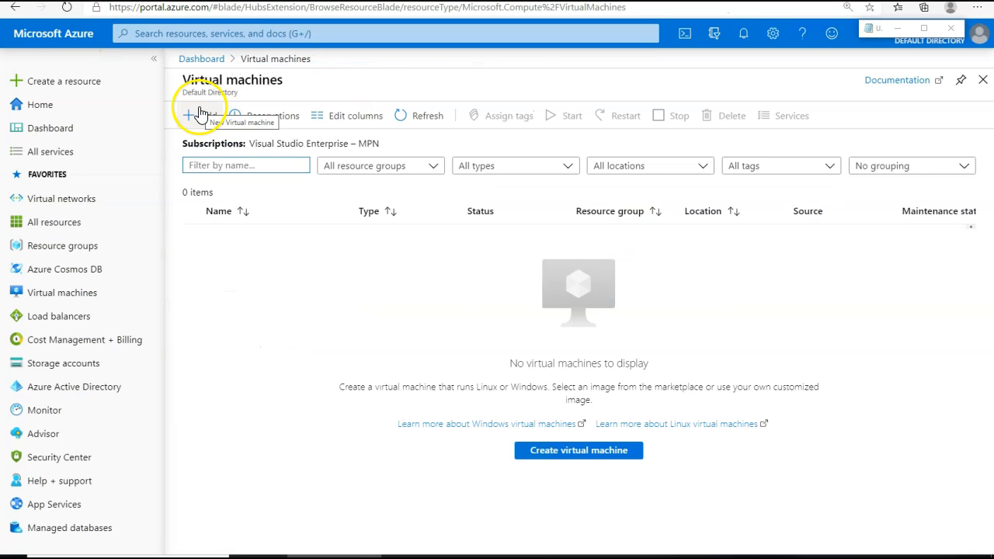
- Start creating a virtual machine and create a new resource group for it named Demo-Managed-Identity
click(201, 114)
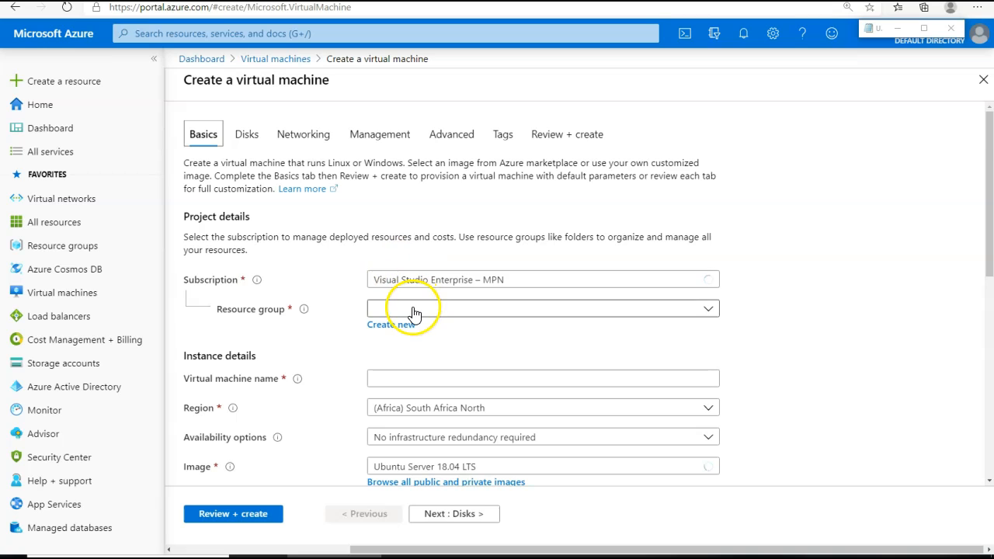
click(391, 326)
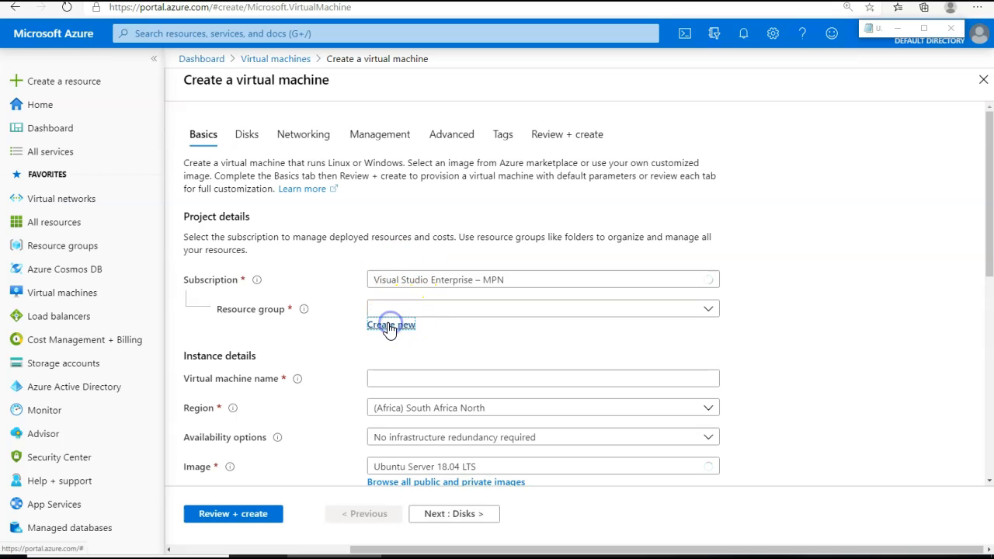
text(Demo-Managed-Identity)
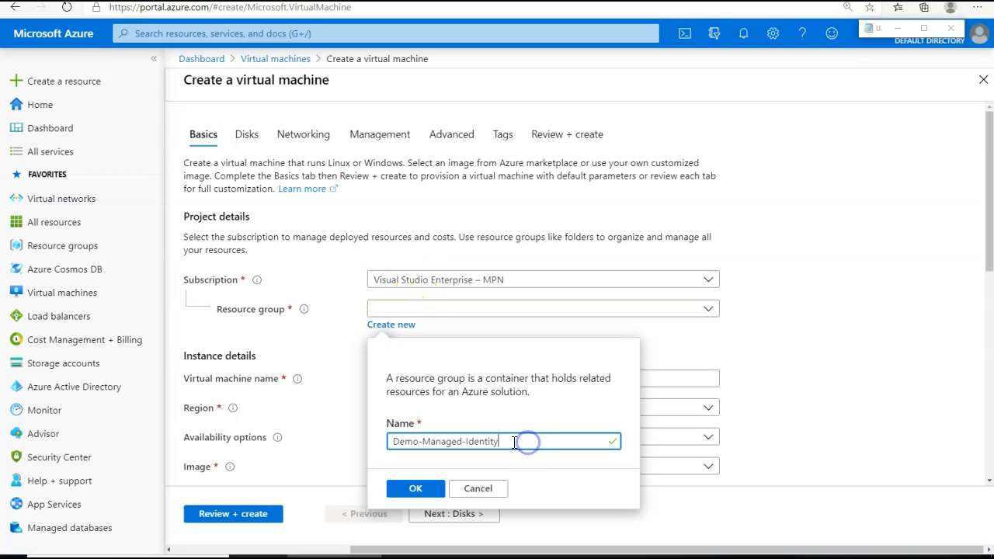
drag(515, 442, 368, 453)
click(408, 489)
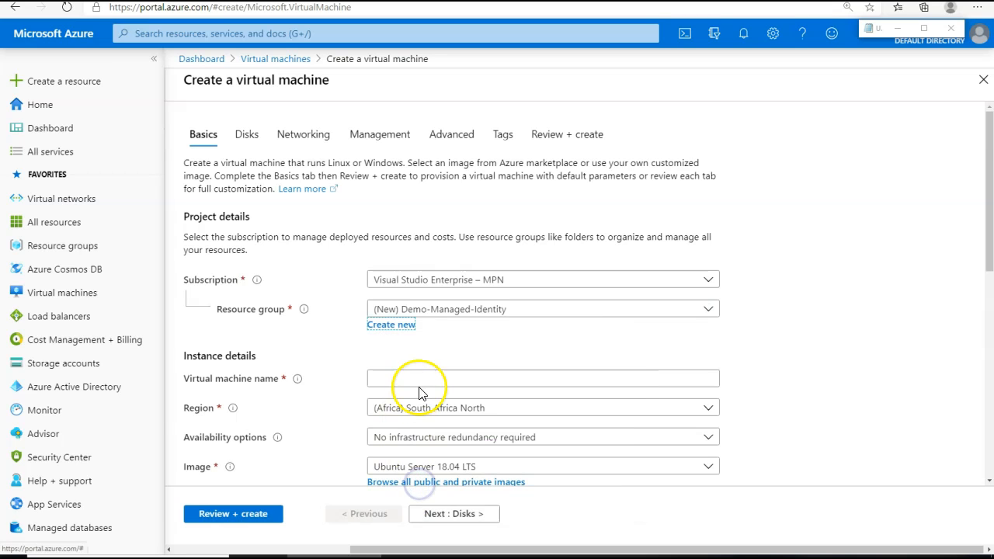
- Name the virtual machine DemoVm01, with region (US) West US 2 and the Windows Server 2019 Datacenter image
click(425, 381)
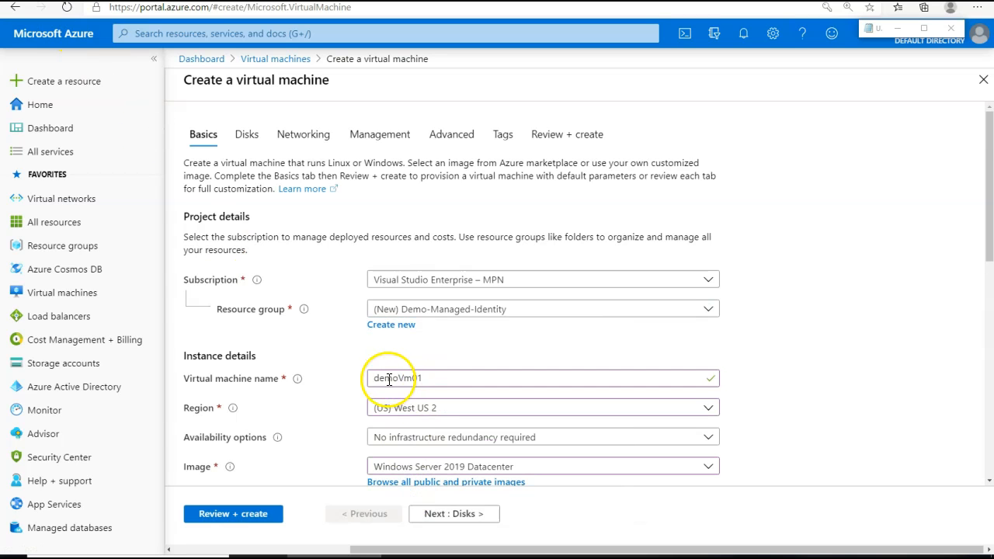
click(389, 379)
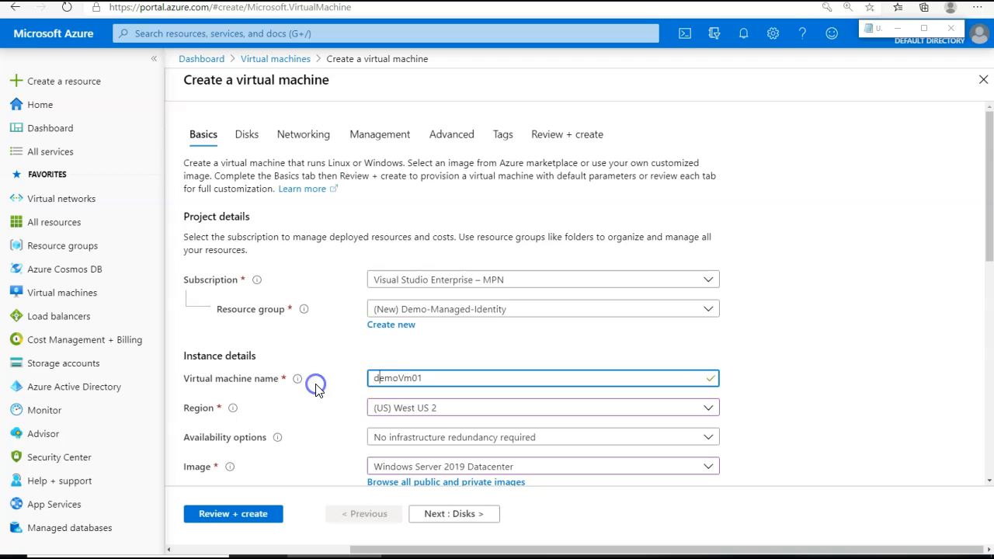
key(Tab)
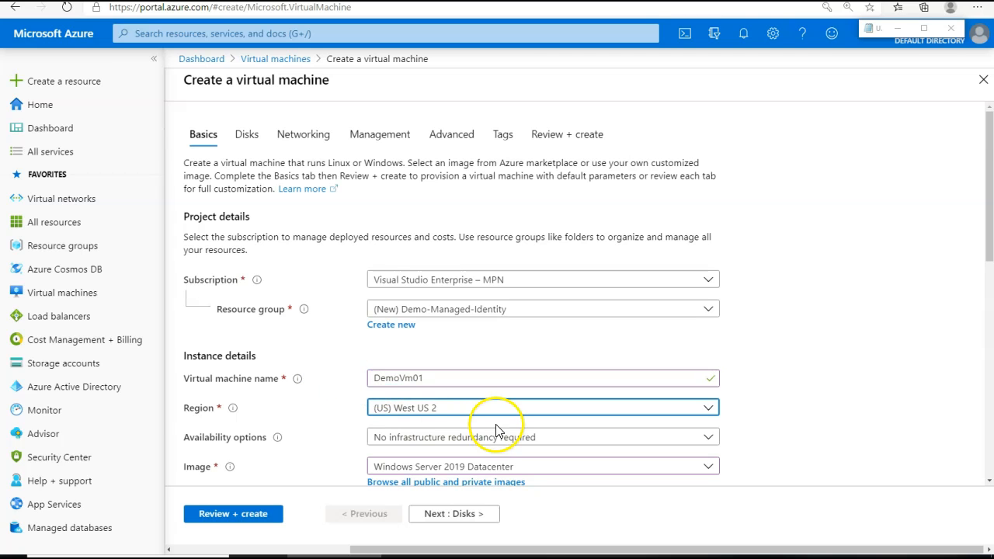
- Change the virtual machine's size to Standard B4ms
scroll(355, 404, down, 2)
scroll(347, 391, down, 1)
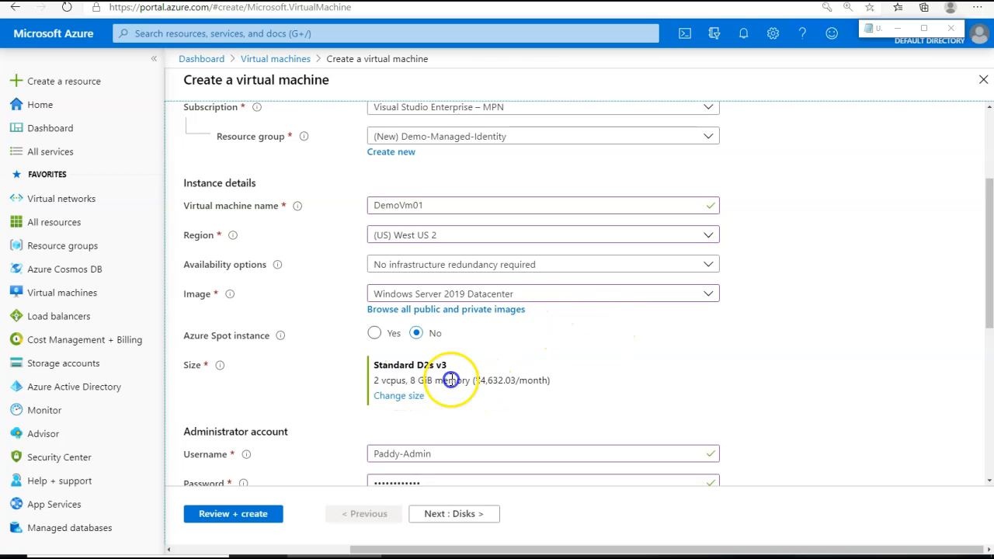
click(412, 398)
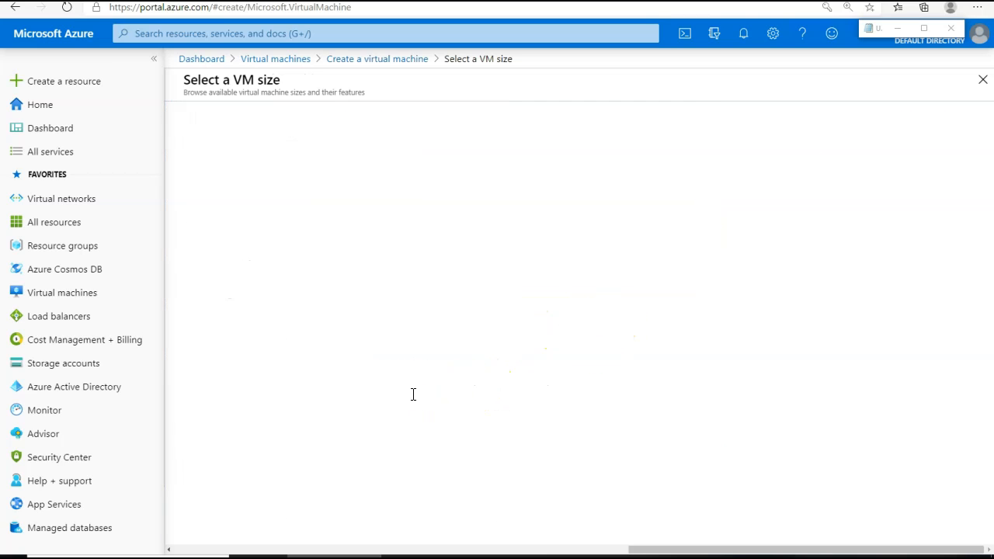
click(392, 349)
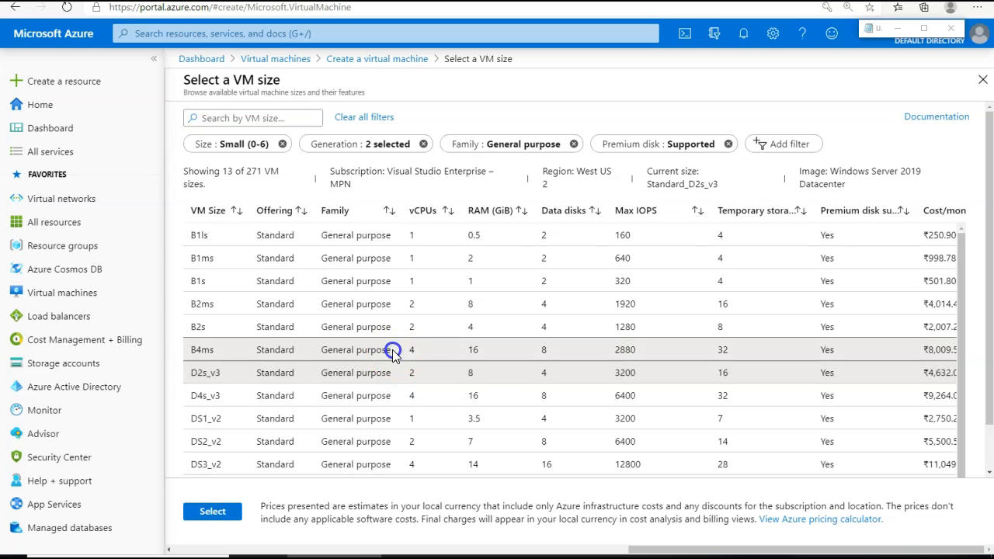
click(208, 511)
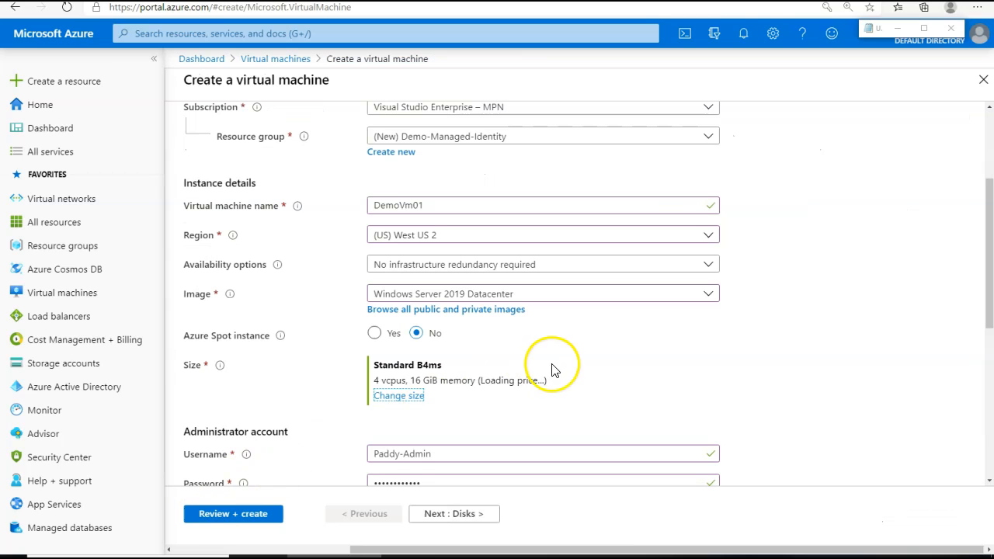
- Check the administrator account and inbound port settings, continue to the disk options and let the browser save the administrator login
scroll(668, 413, down, 1)
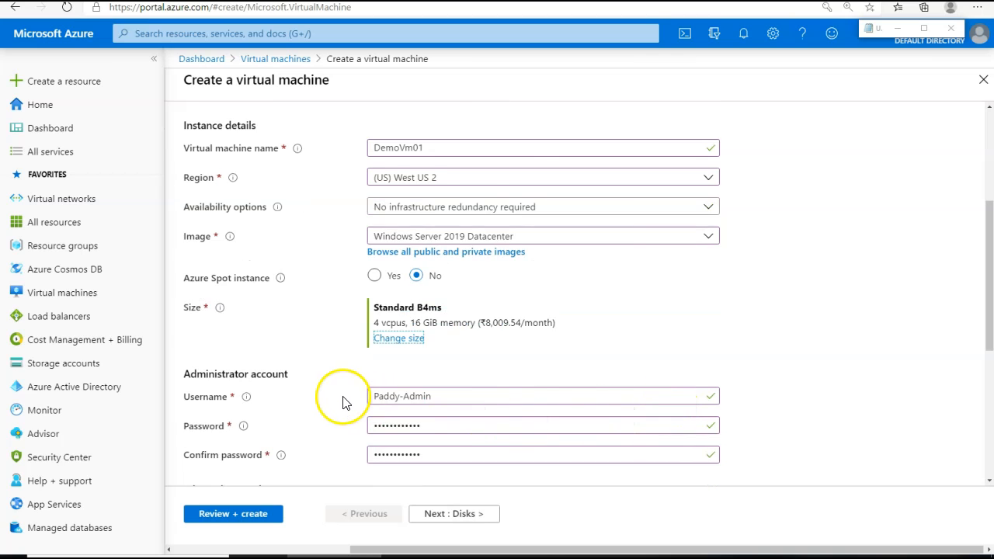
scroll(334, 403, down, 2)
scroll(548, 377, down, 1)
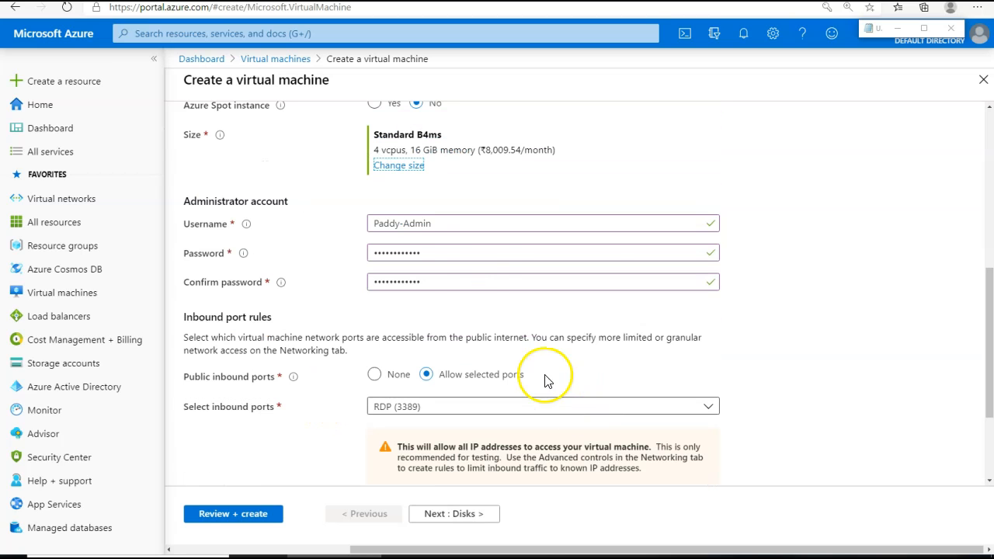
click(440, 225)
drag(441, 224, 317, 207)
click(303, 261)
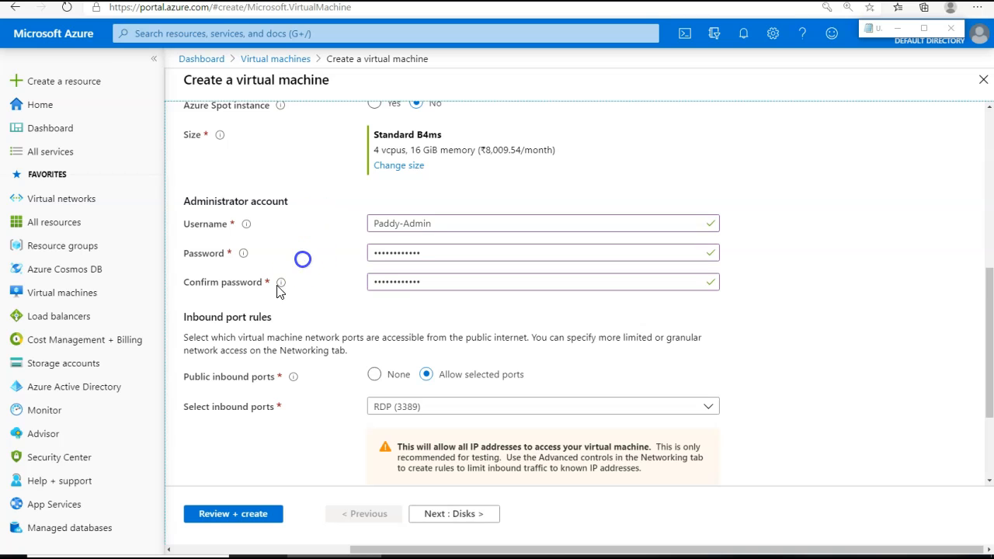
scroll(568, 380, down, 2)
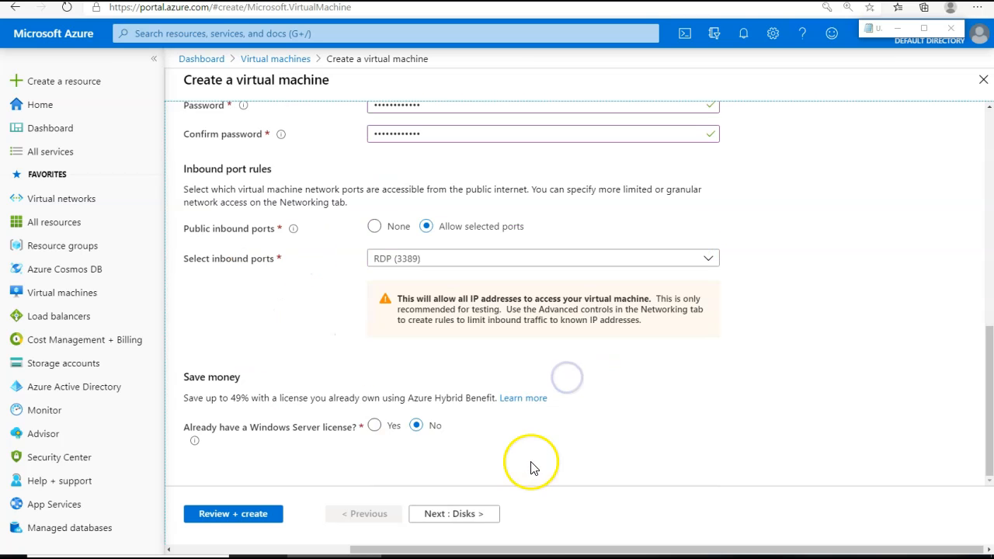
click(476, 515)
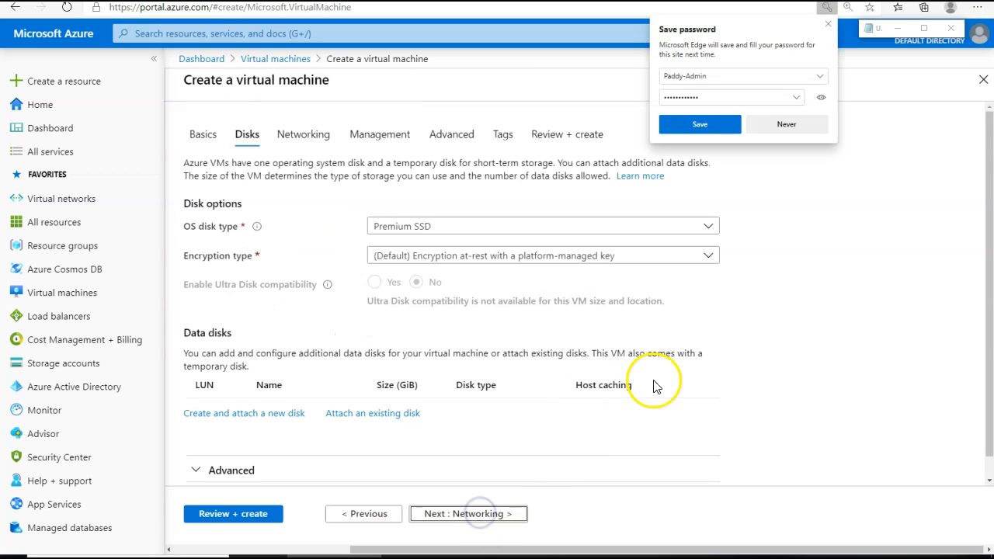
click(701, 131)
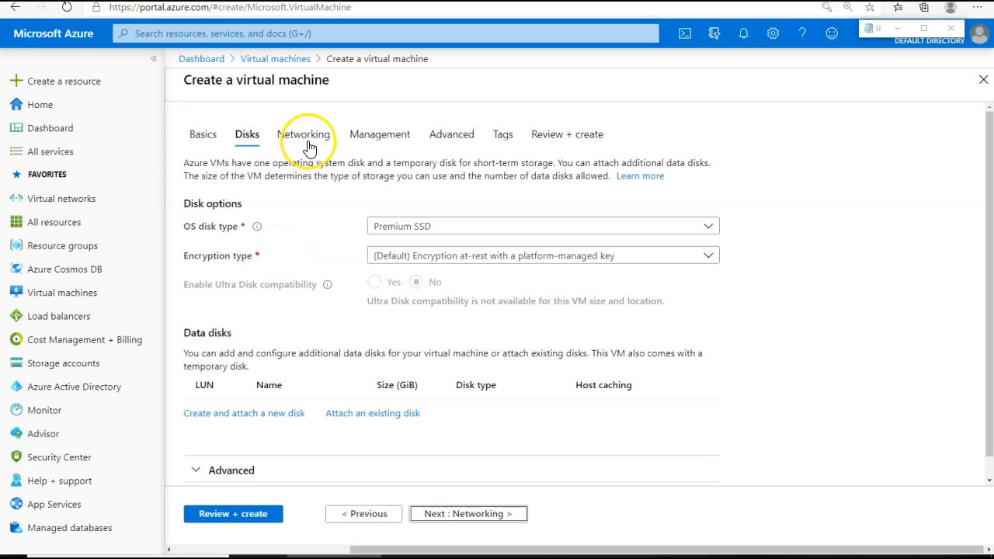
- Go to the networking settings and review the network interface, inbound port and load balancing options
click(443, 513)
click(324, 142)
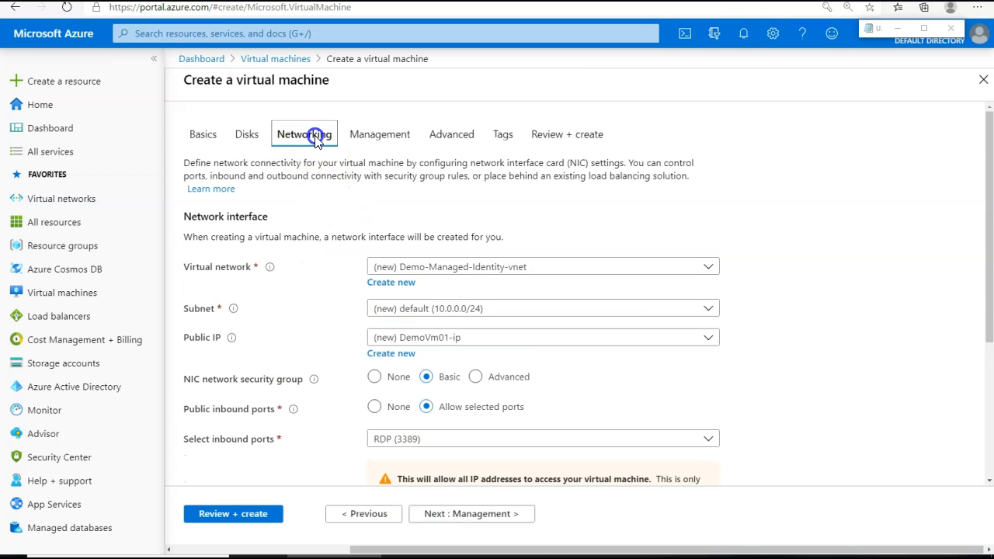
scroll(303, 338, down, 1)
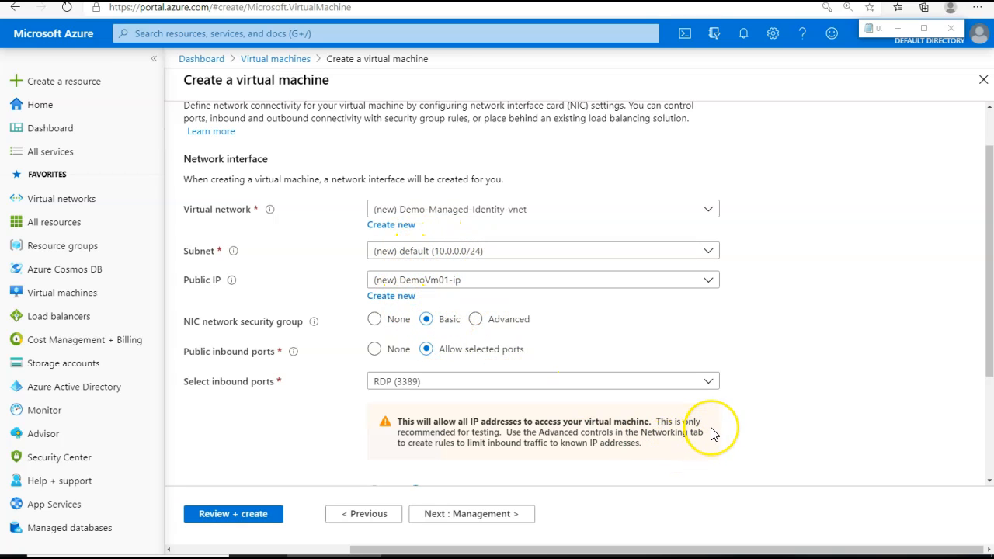
scroll(714, 434, down, 2)
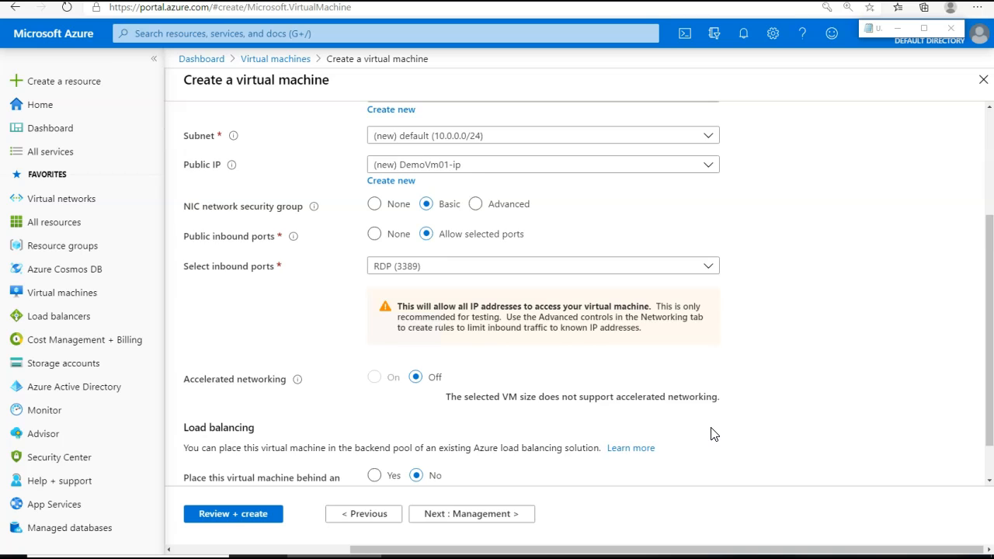
scroll(714, 434, down, 1)
drag(275, 397, 468, 398)
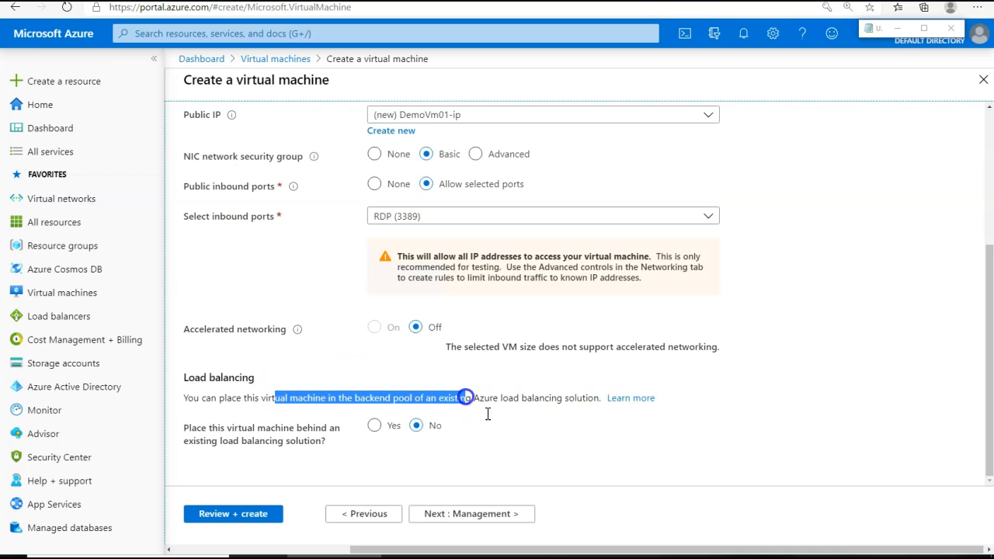
- Open the management settings and read the explanation of the system assigned managed identity option
click(490, 514)
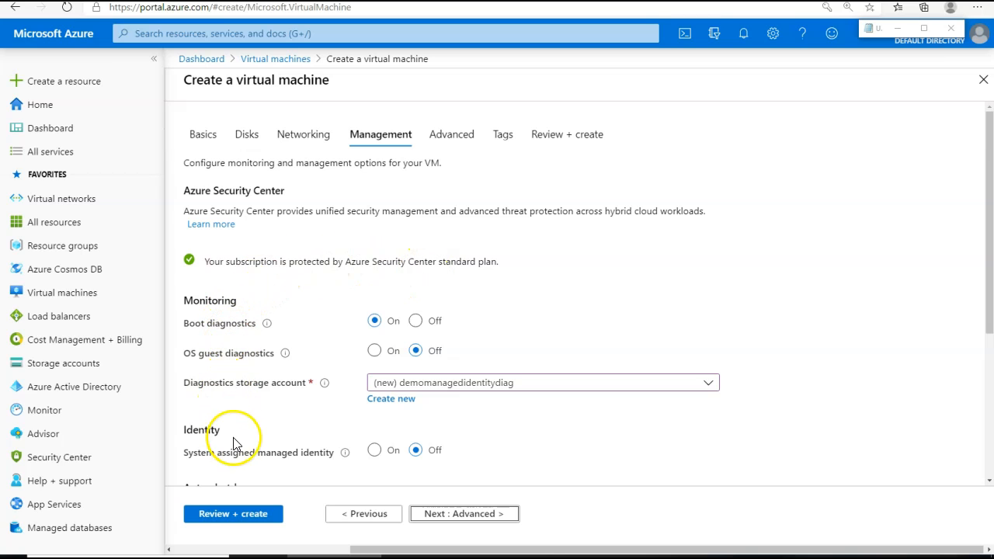
scroll(235, 435, down, 1)
mouse_move(348, 398)
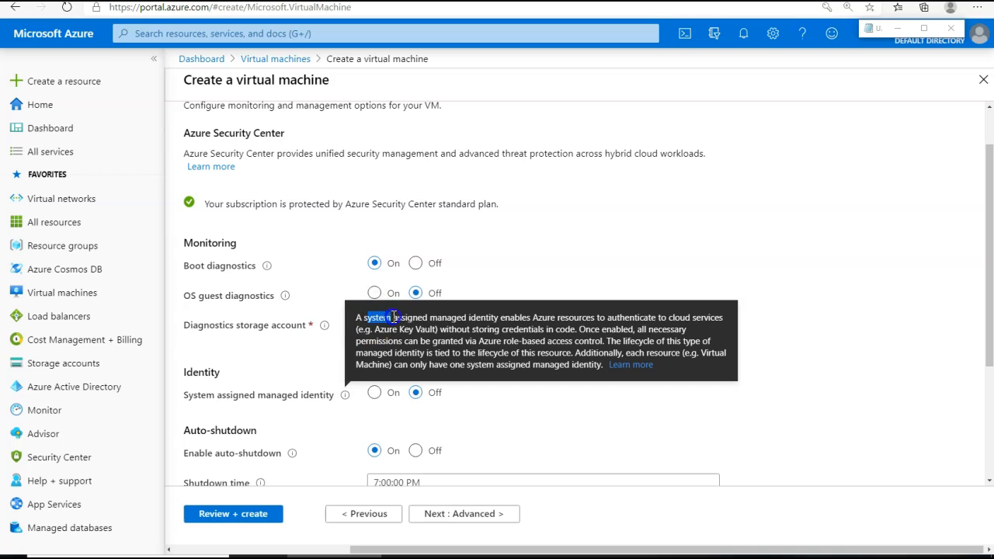
drag(469, 318, 435, 333)
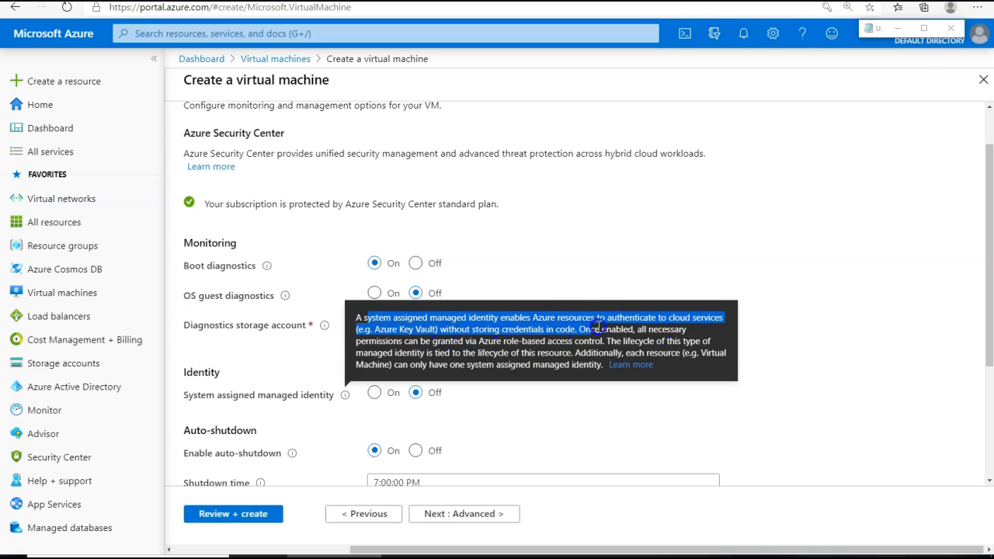
drag(672, 332, 450, 354)
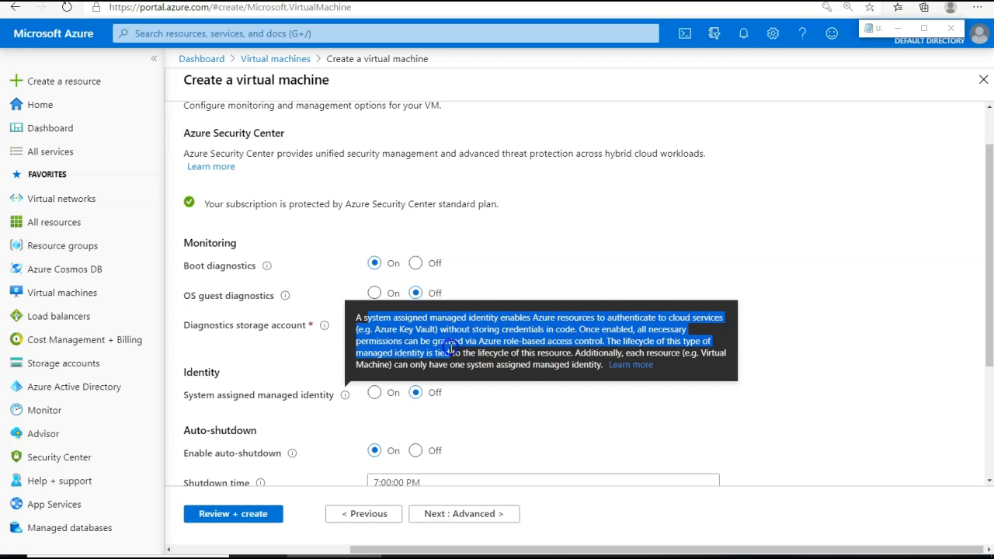
click(414, 360)
drag(608, 341, 531, 351)
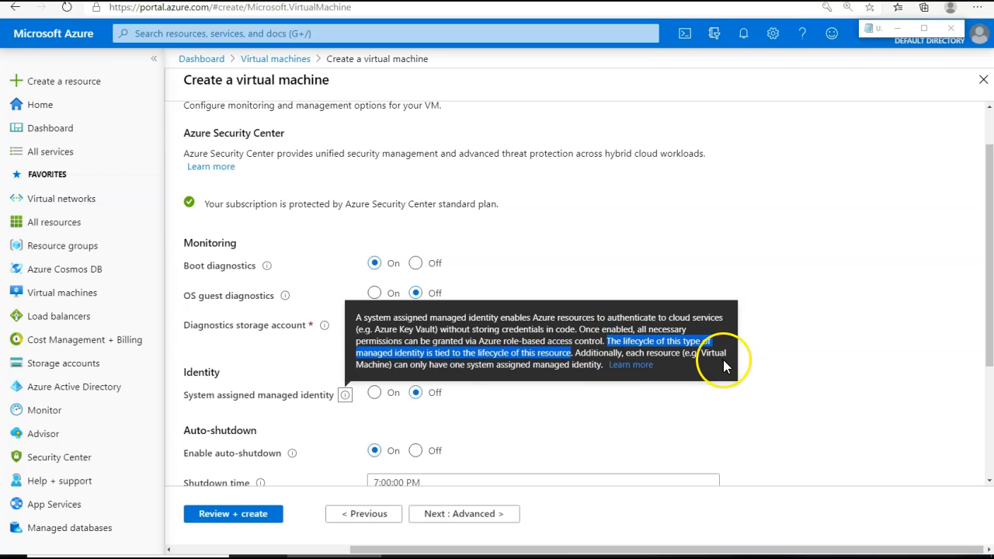
drag(411, 365, 455, 367)
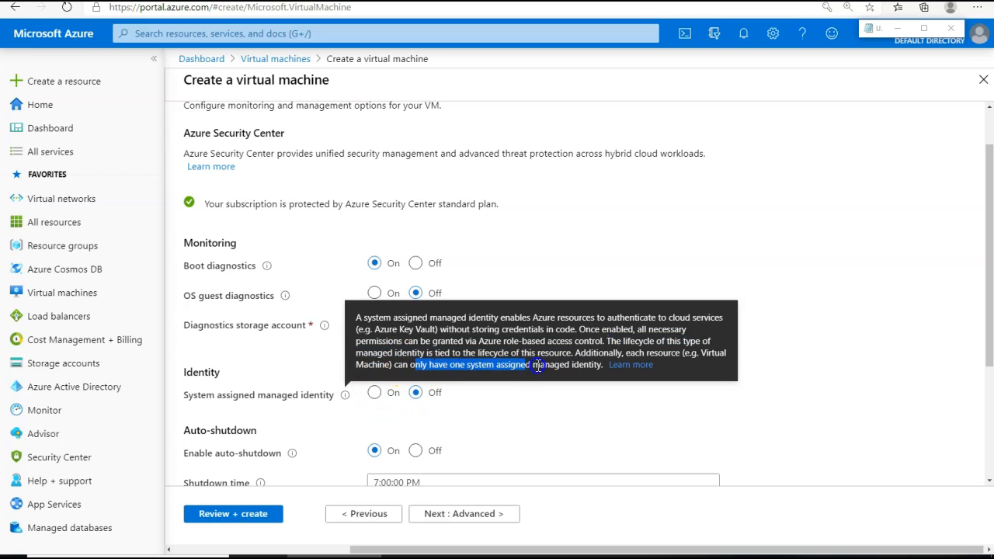
click(255, 422)
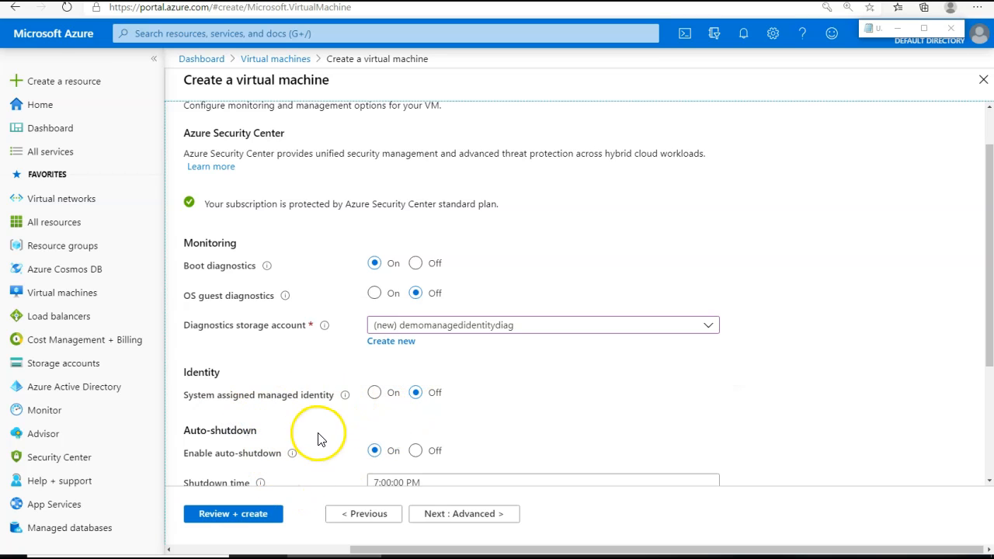
- Set the system assigned managed identity to Off and look over the auto-shutdown and backup options
click(279, 394)
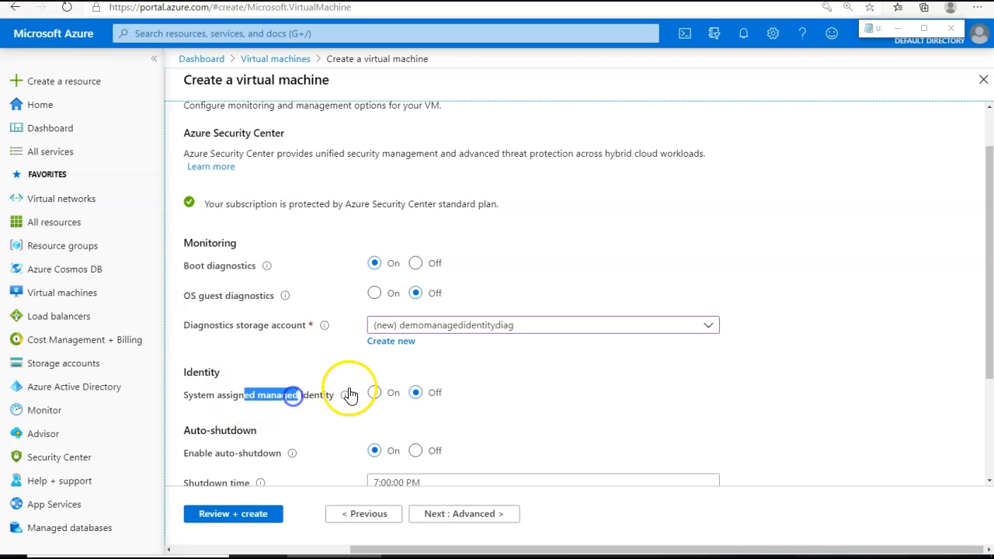
click(378, 417)
click(422, 392)
scroll(466, 388, down, 2)
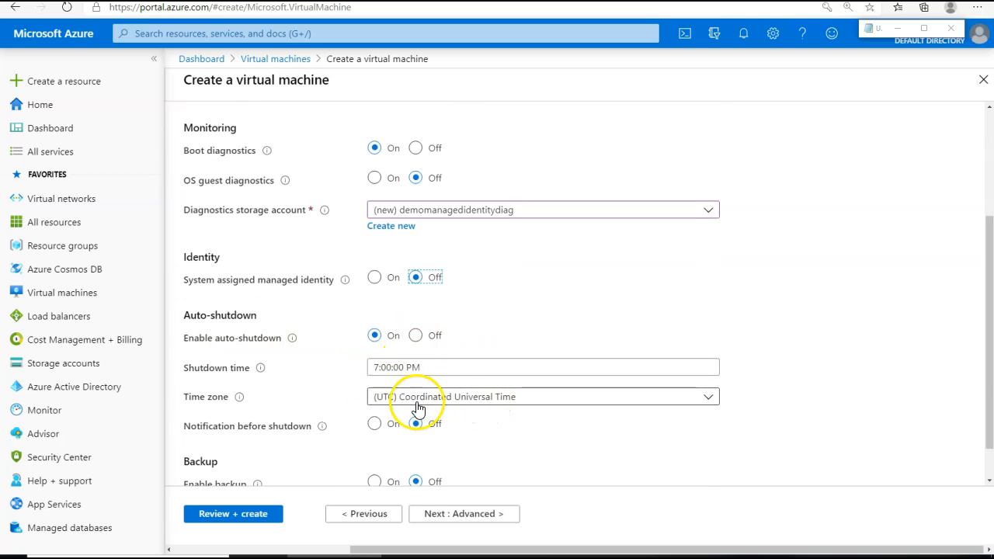
scroll(476, 466, down, 1)
scroll(551, 461, up, 5)
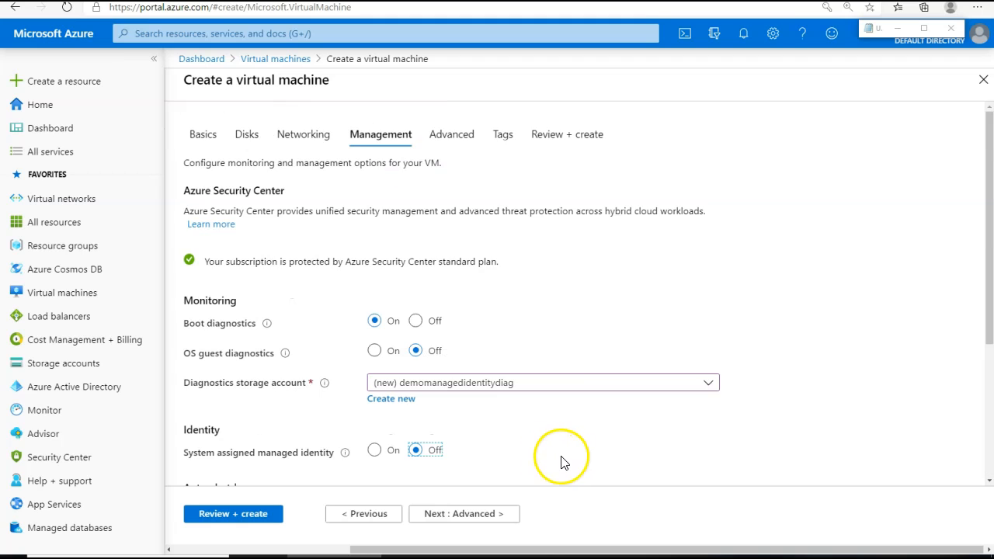
- Look through the advanced settings of the virtual machine, including extensions and host group, and open its tags
click(450, 134)
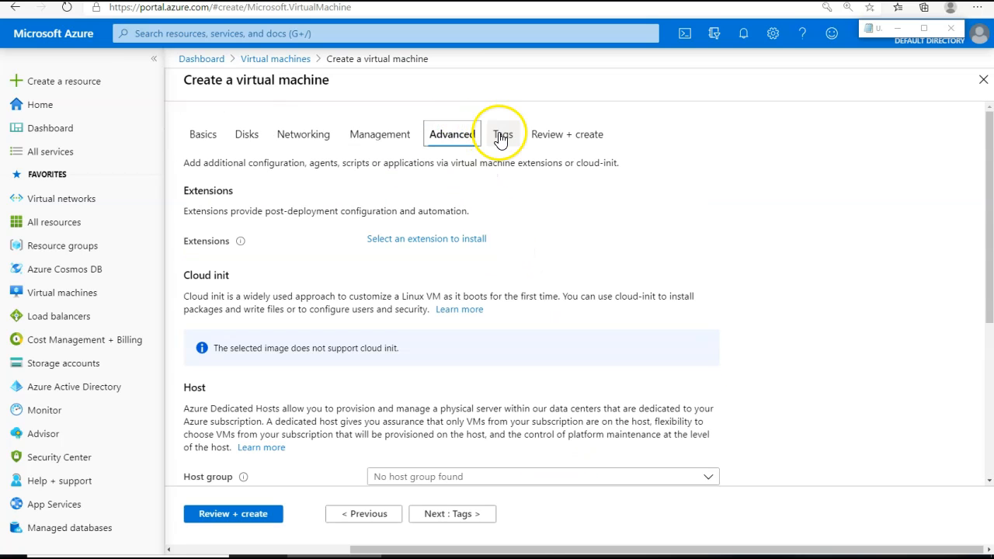
scroll(492, 328, down, 4)
scroll(505, 321, up, 4)
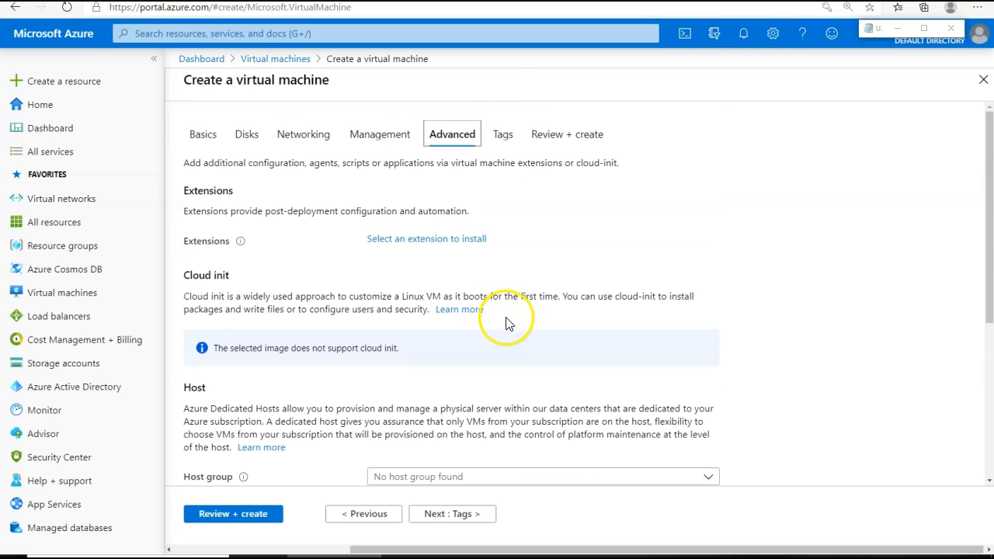
click(504, 134)
- Validate the configuration, review the Basics, Disks, Networking and Management summary, and create the virtual machine
click(560, 136)
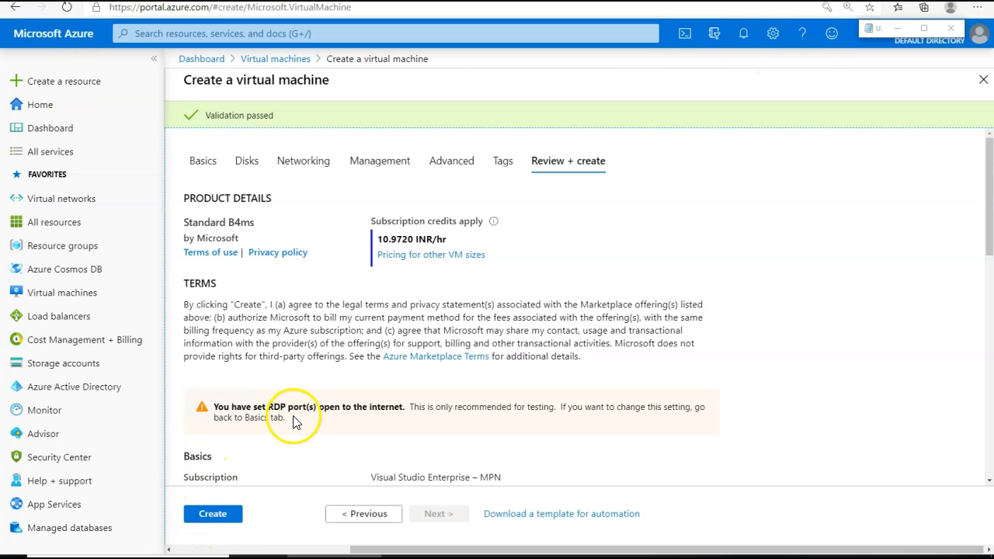
scroll(276, 319, down, 3)
scroll(274, 300, down, 1)
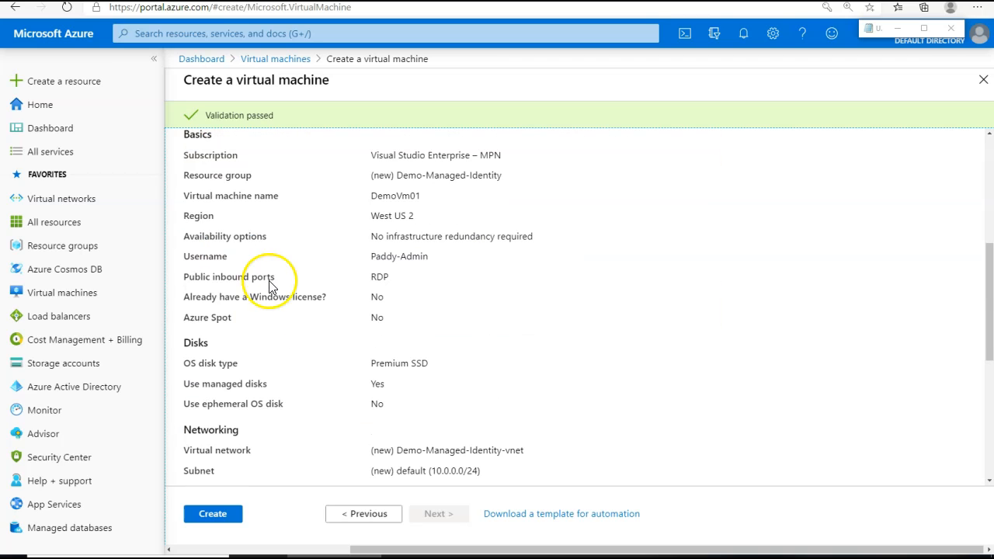
drag(232, 170, 328, 298)
click(299, 320)
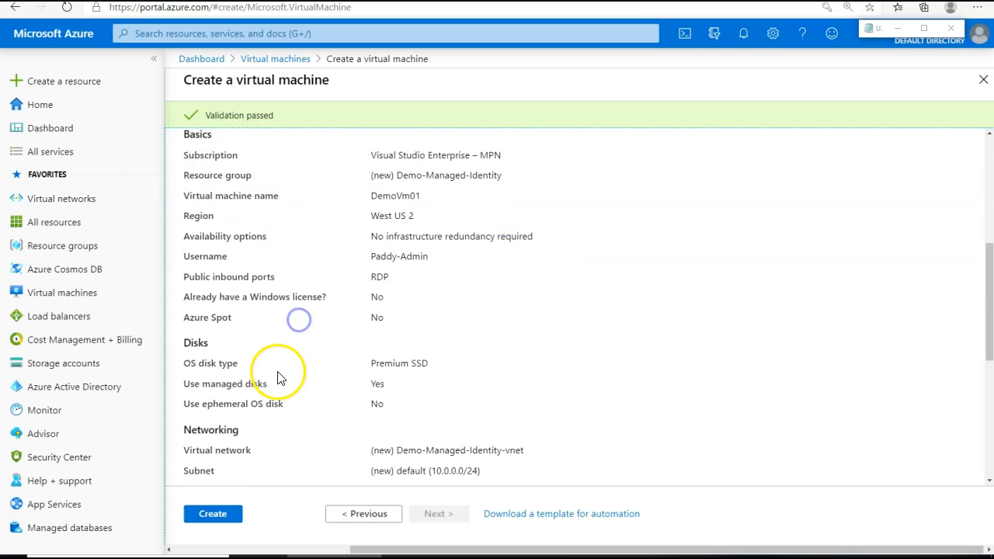
scroll(278, 378, down, 3)
drag(372, 202, 428, 202)
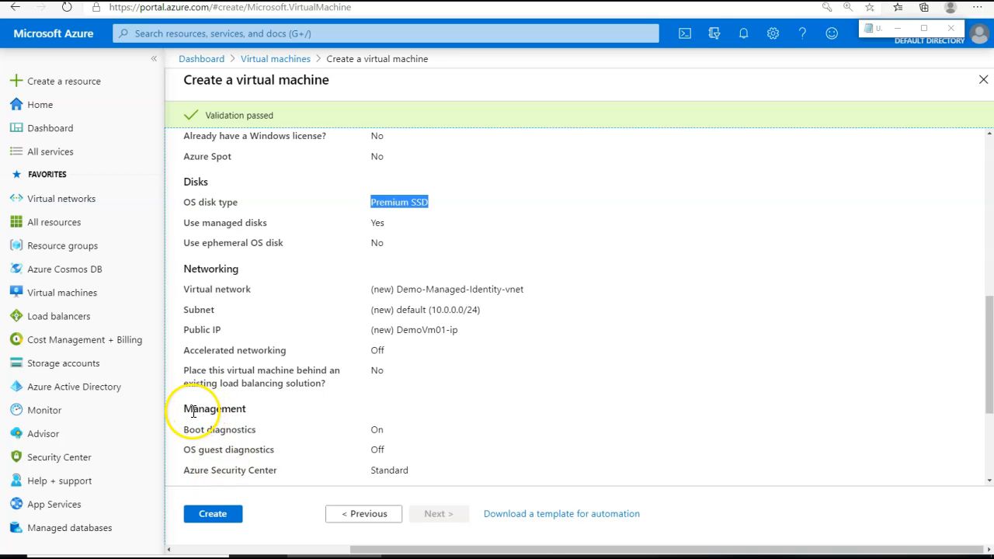
scroll(193, 413, down, 2)
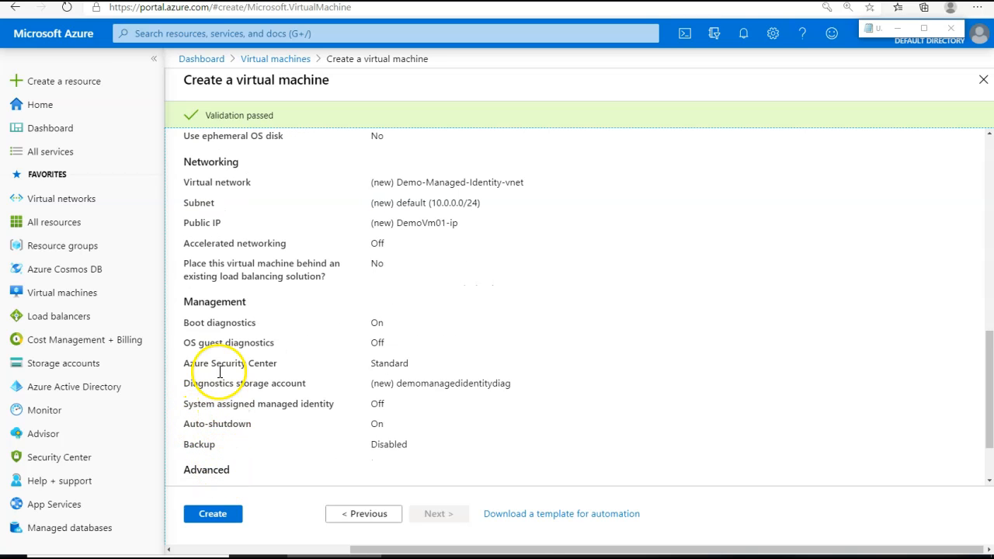
drag(204, 367, 206, 383)
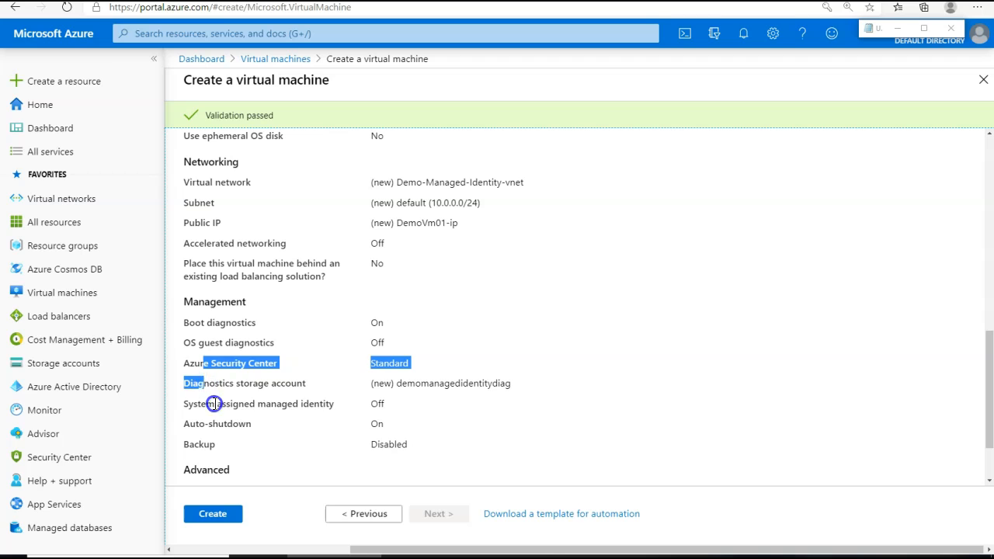
click(213, 514)
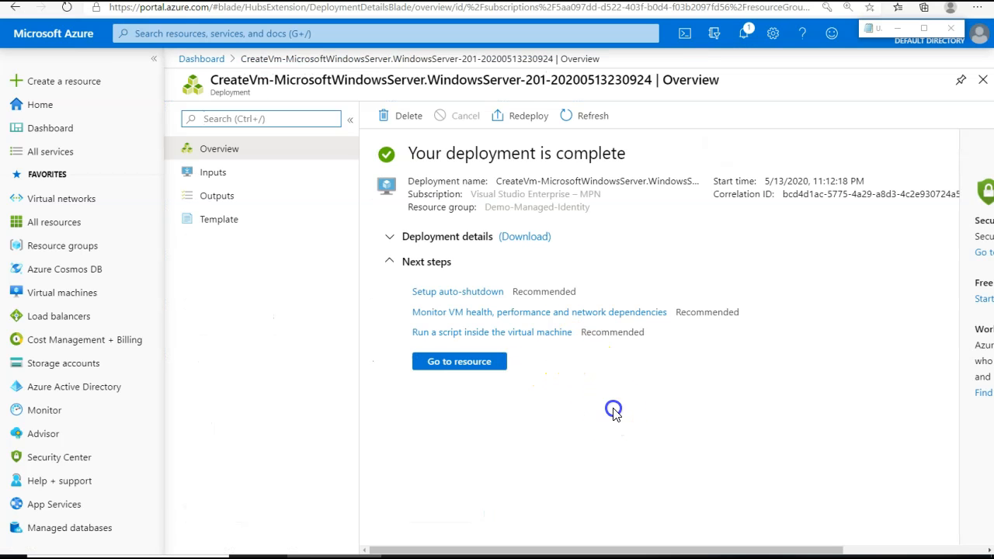
- Go from the completed deployment to the DemoVm01 resource and open its Identity settings
drag(426, 153, 511, 154)
click(456, 363)
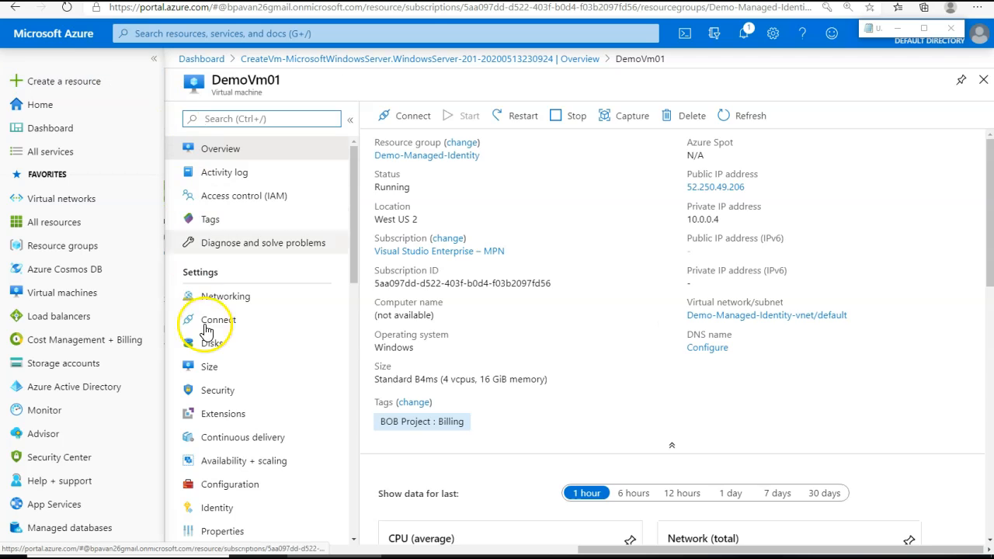
scroll(256, 427, down, 1)
click(215, 443)
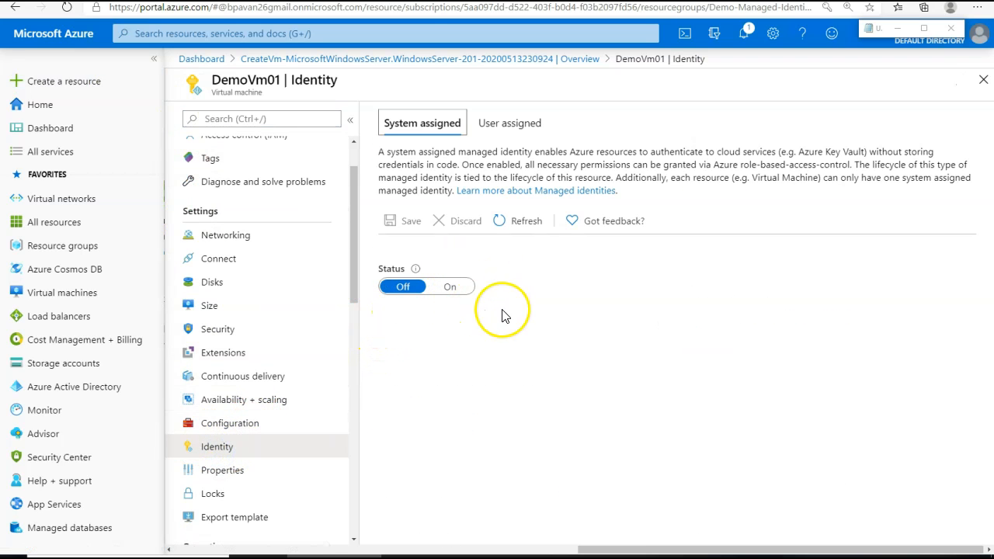
- Compare the system assigned and user assigned managed identity settings of DemoVm01
drag(387, 124, 492, 129)
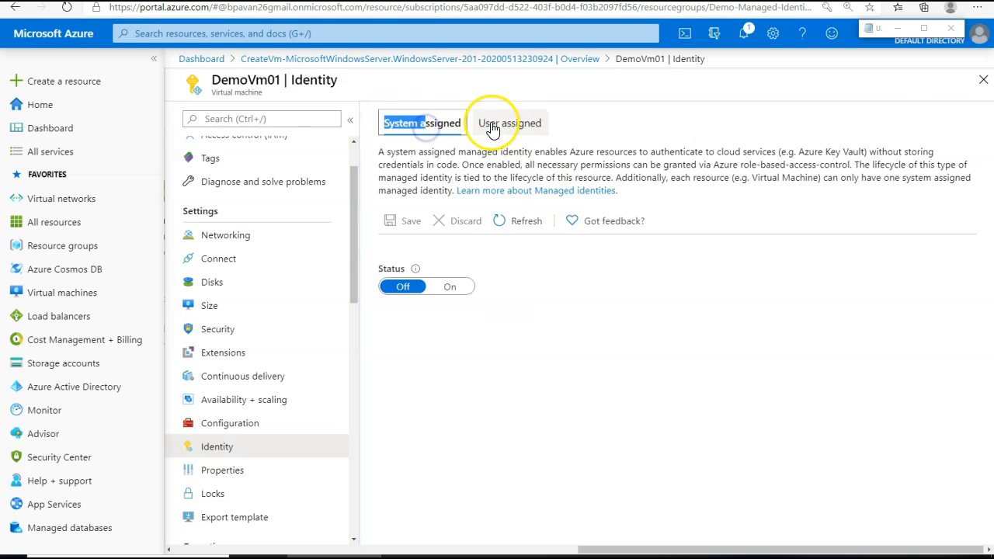
click(492, 129)
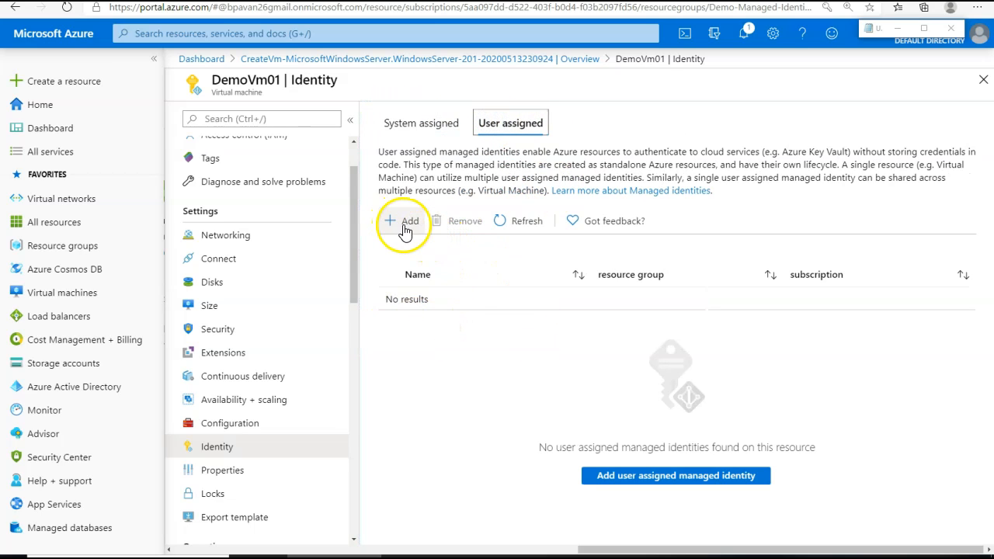
click(412, 122)
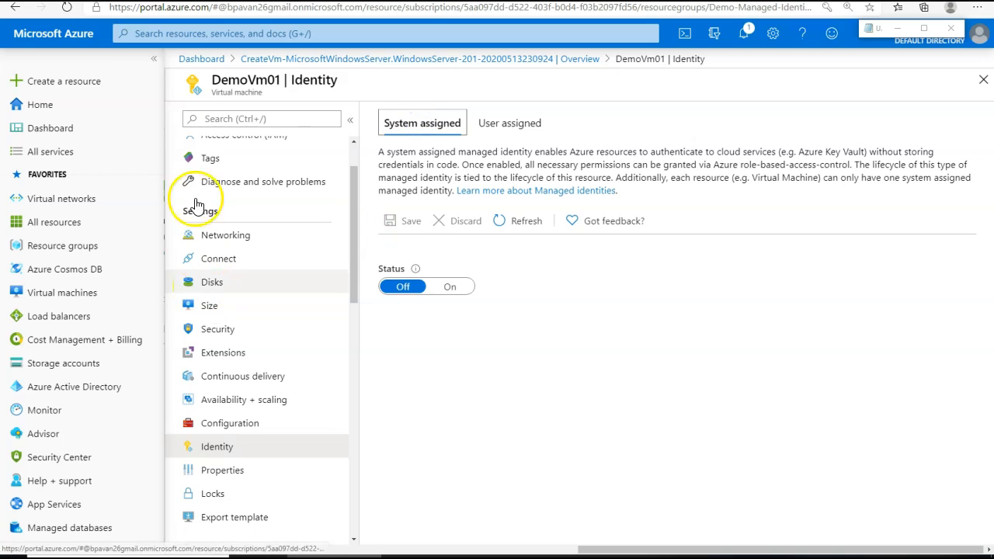
- Return to the portal home, search for "key", open Key vaults and start creating a new key vault
click(39, 104)
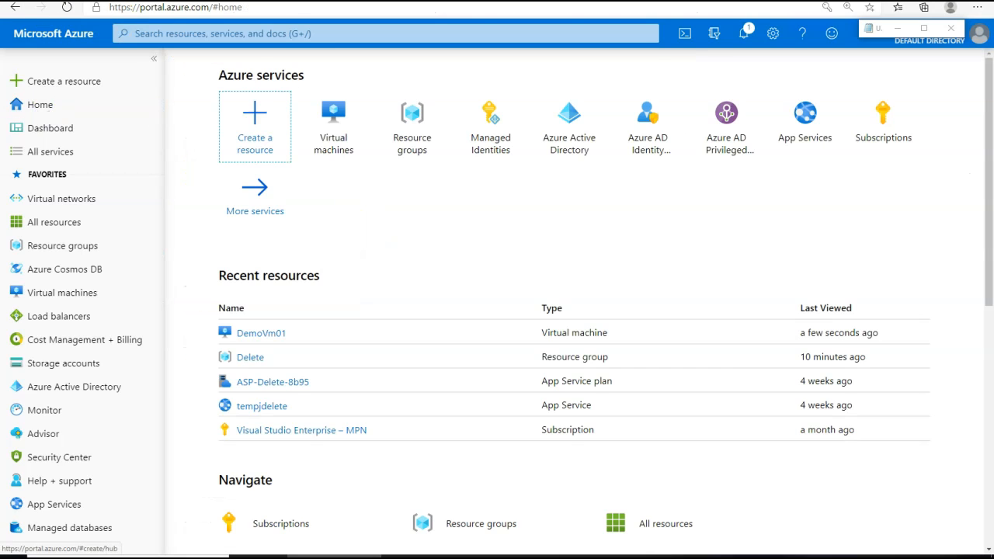
click(200, 35)
text(key)
click(164, 92)
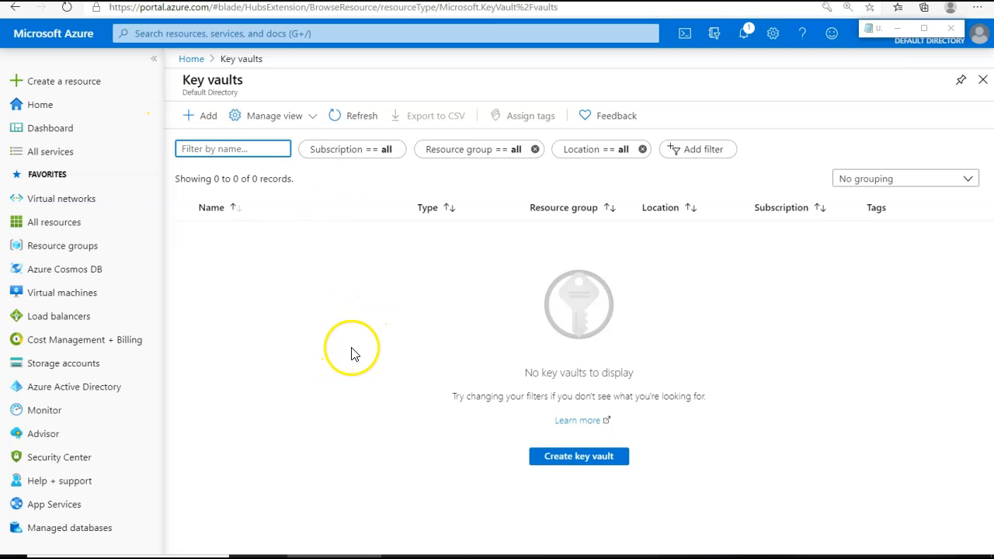
click(208, 118)
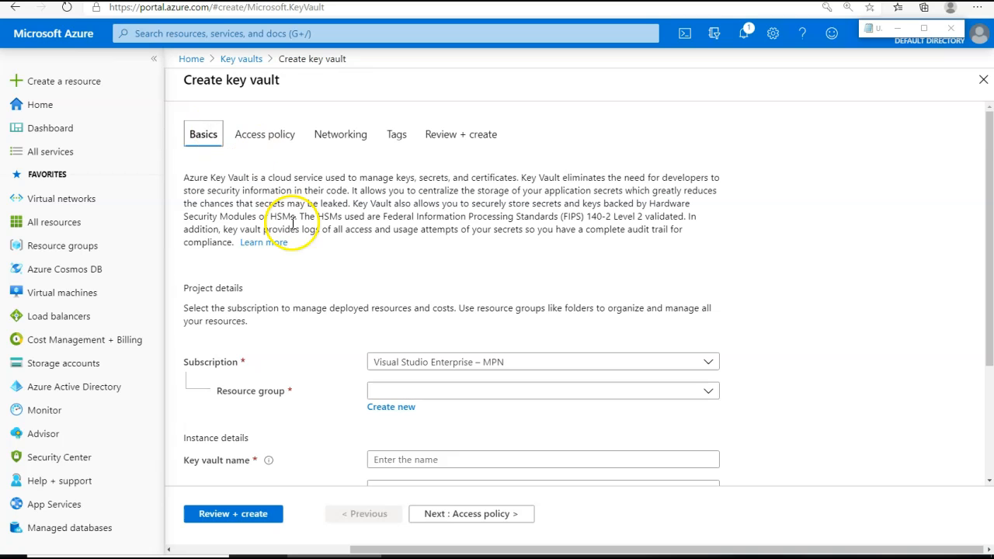
- Choose the Demo-Managed-Identity resource group for the key vault and enter Demo-Managed-Identity as its name
click(441, 391)
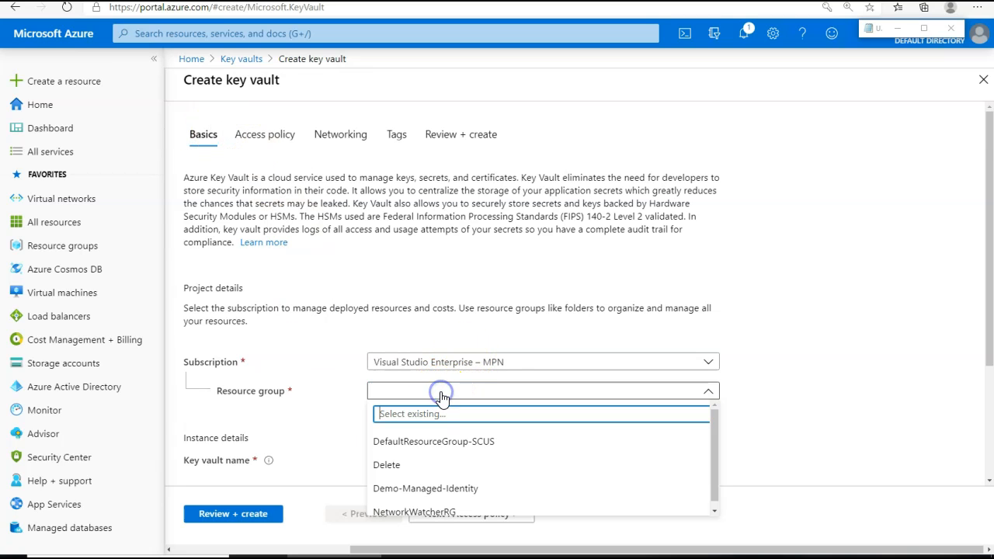
click(409, 487)
scroll(303, 444, down, 3)
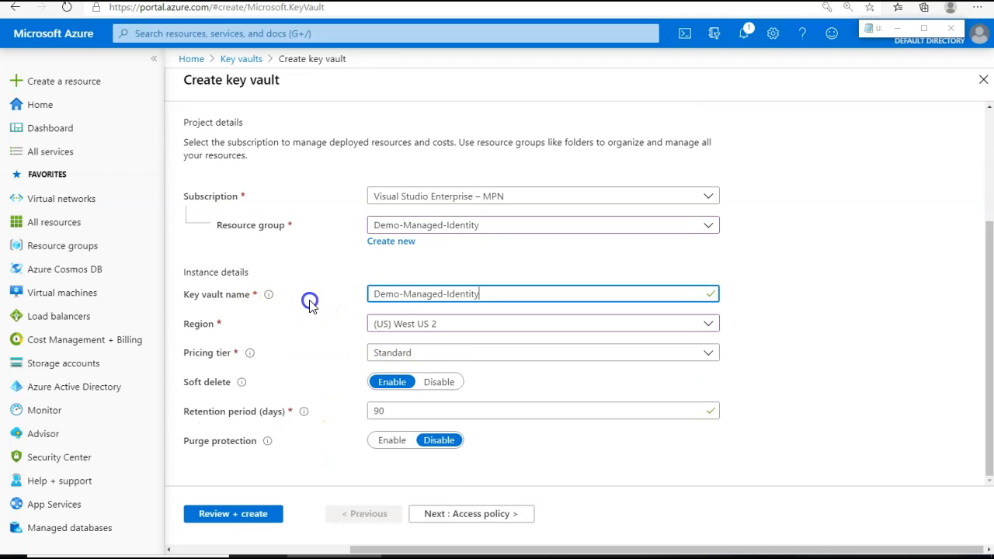
click(431, 302)
drag(505, 298, 333, 298)
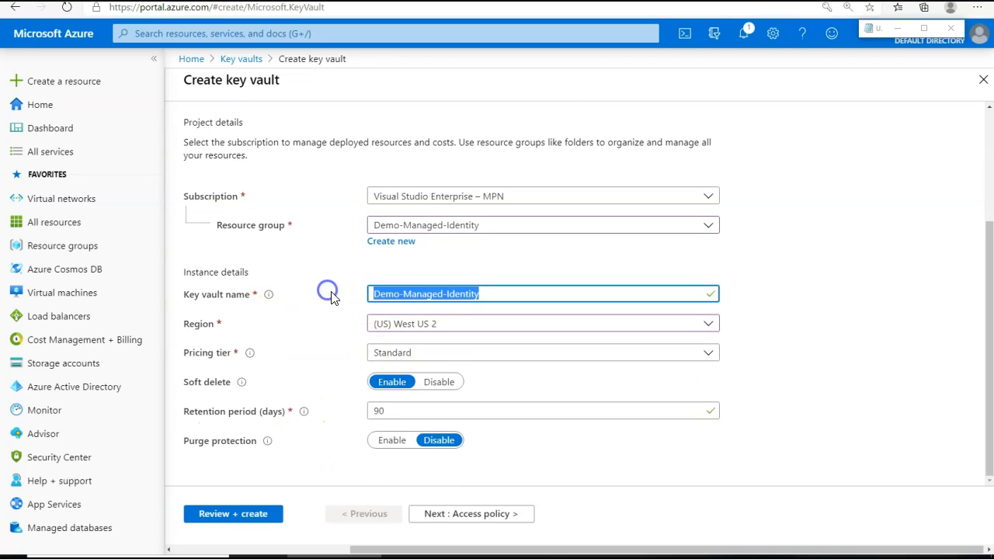
click(342, 280)
click(316, 365)
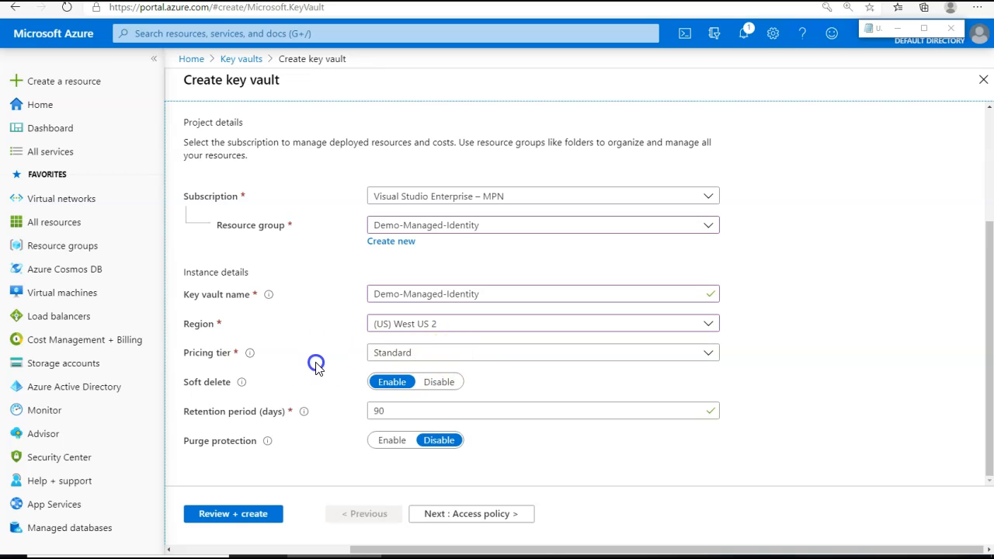
- Look over the pricing tiers and retention period, keep Standard and 90 days, and continue to the access policy settings
click(536, 351)
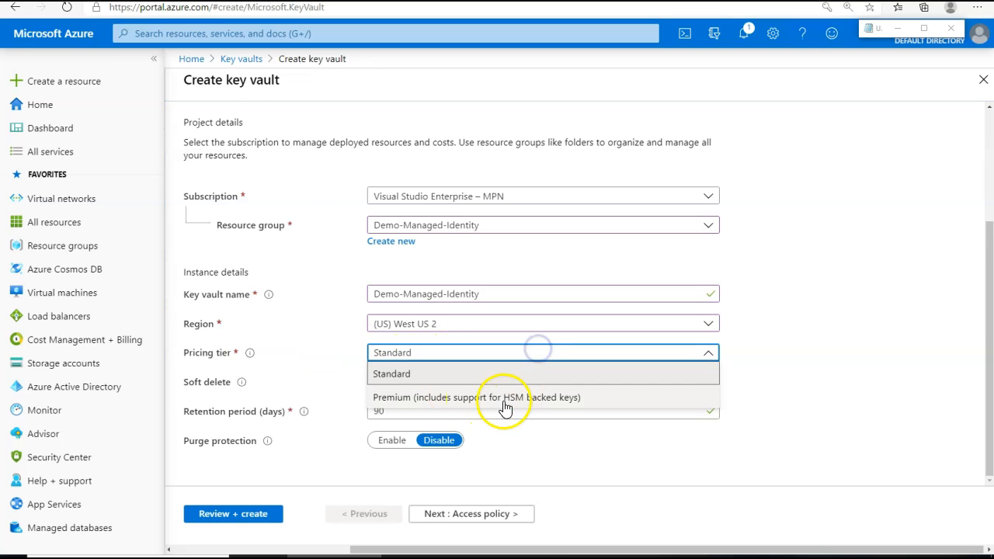
click(316, 353)
click(417, 412)
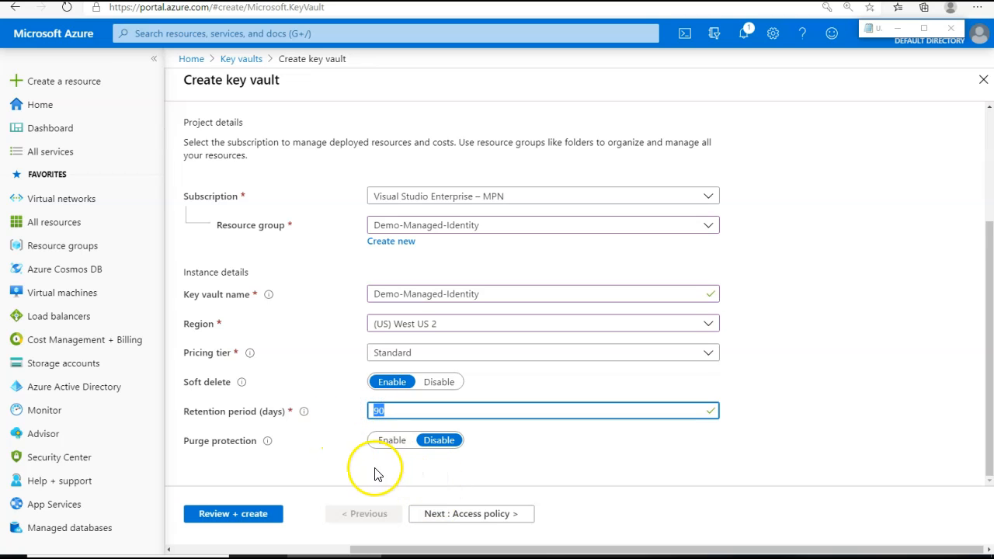
click(466, 514)
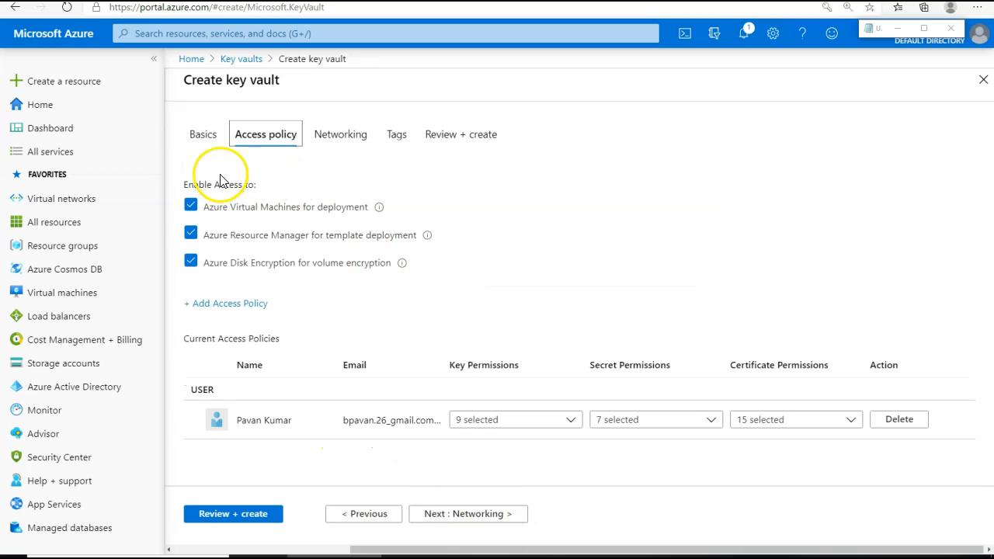
- Review the access options for Azure Virtual Machines, Azure Resource Manager and Azure Disk Encryption in the key vault's access policy
drag(237, 213, 298, 198)
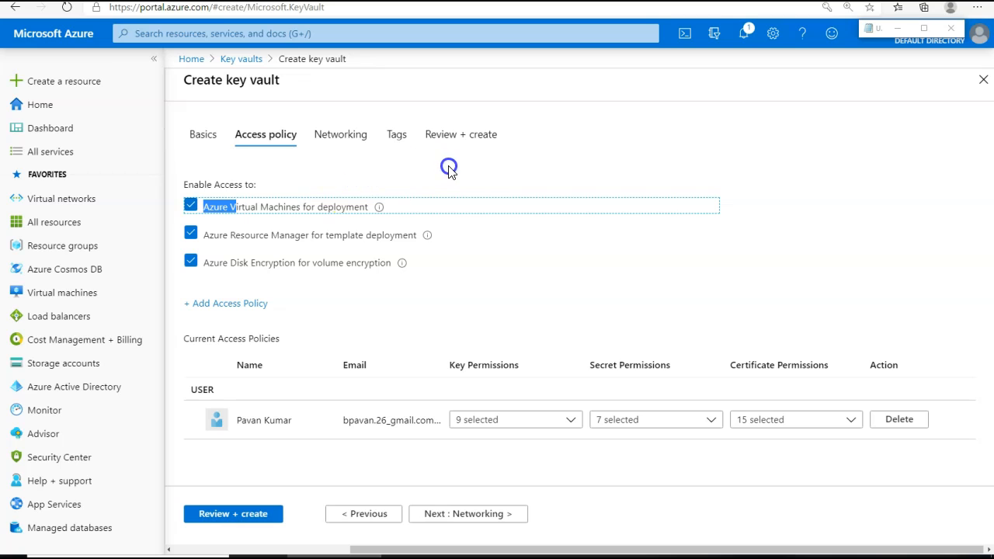
click(447, 242)
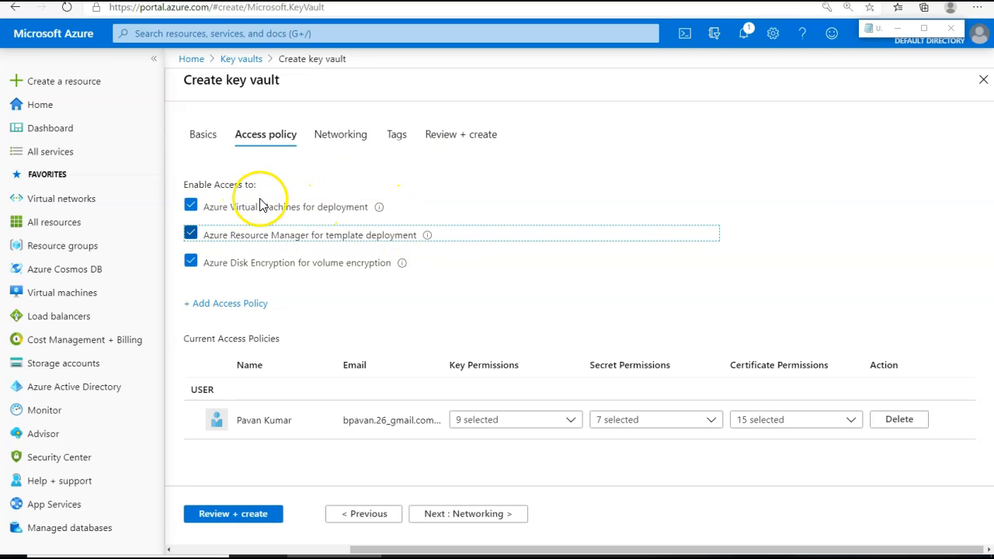
drag(265, 186, 311, 165)
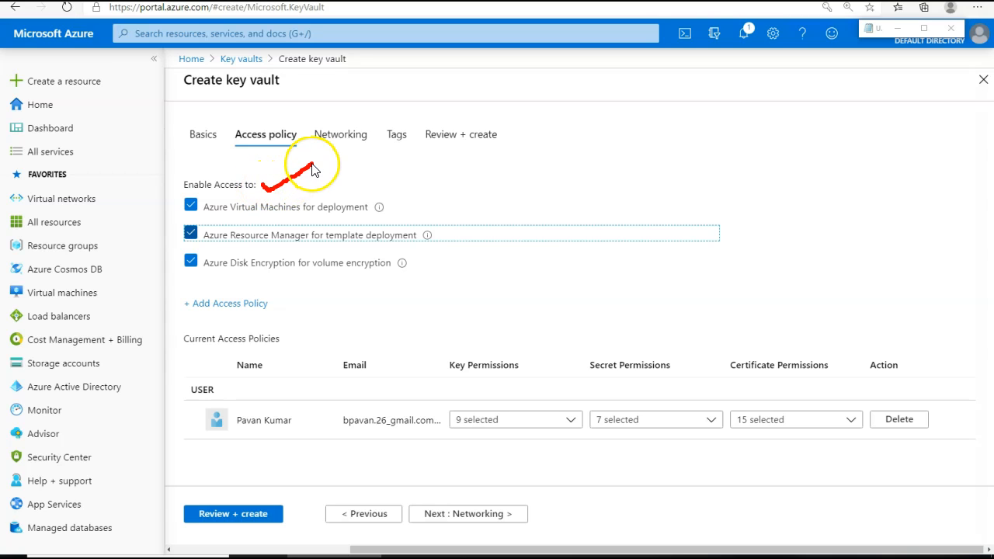
drag(221, 221, 286, 226)
drag(213, 252, 288, 248)
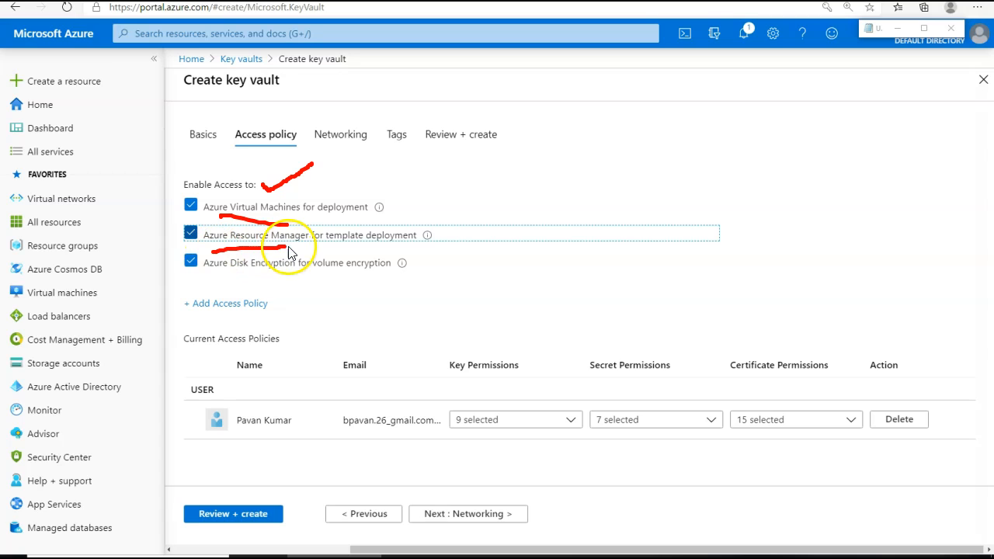
drag(219, 271, 374, 281)
key(Escape)
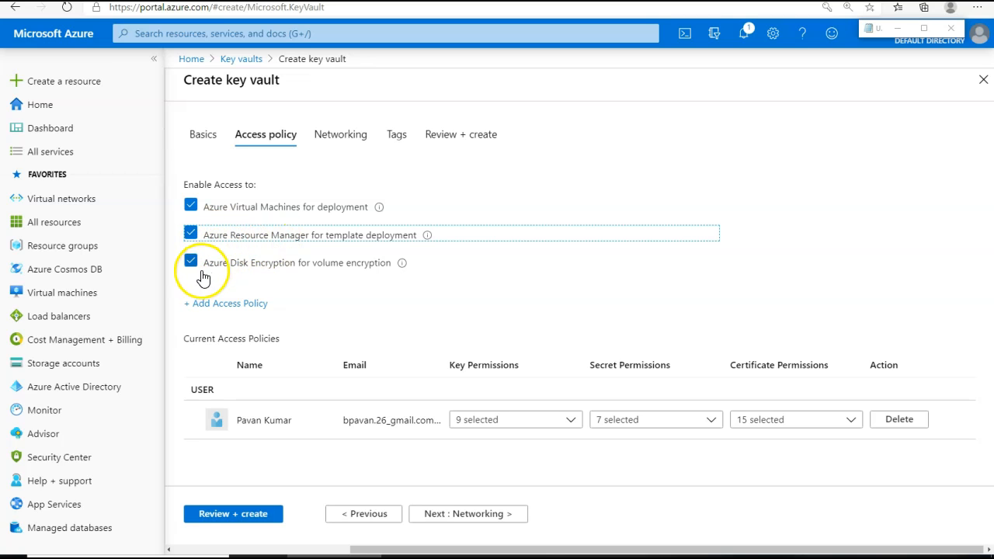
- Continue to the key vault's networking settings and review the connectivity methods, keeping Public endpoint (all networks)
click(456, 518)
drag(408, 247, 527, 250)
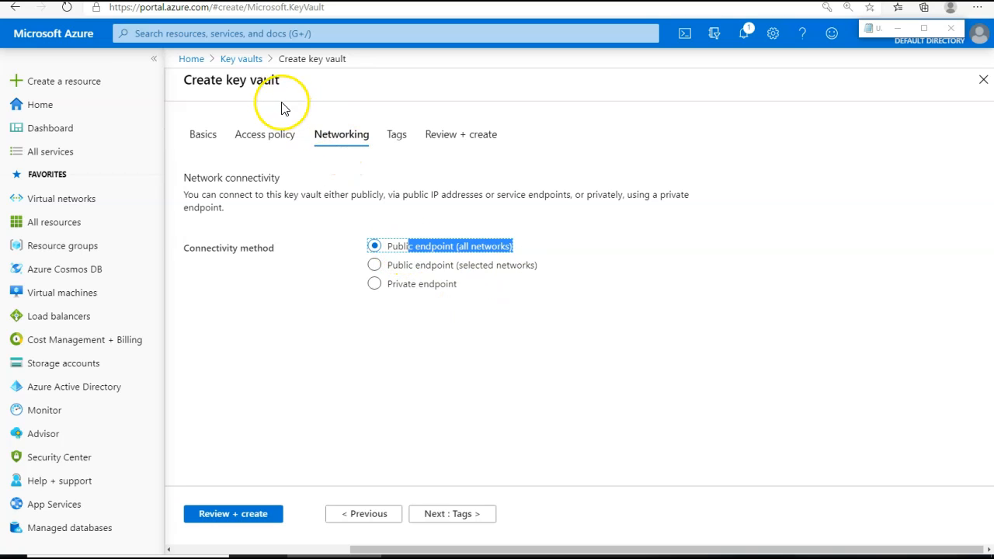
drag(357, 113, 349, 110)
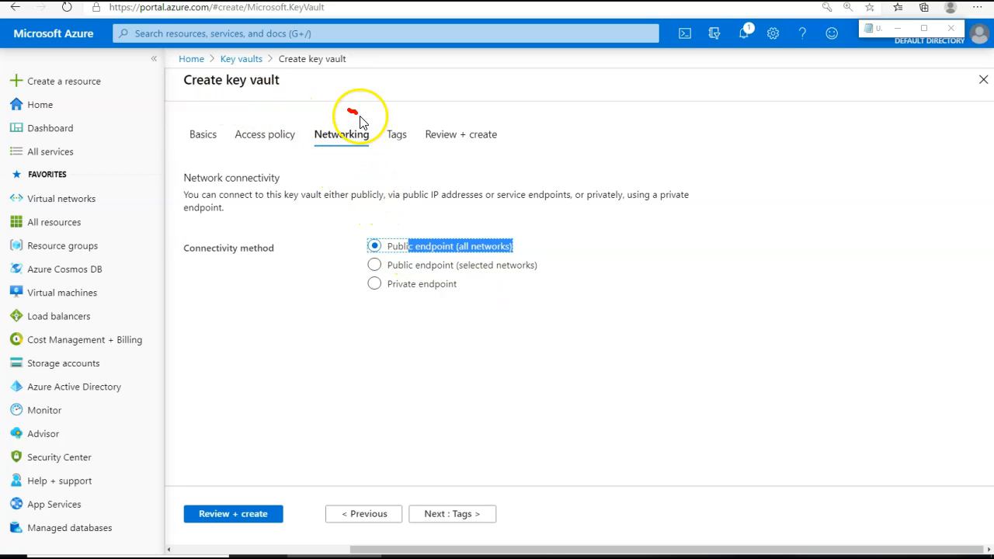
mouse_move(310, 152)
mouse_down()
mouse_move(377, 151)
mouse_move(352, 115)
mouse_up()
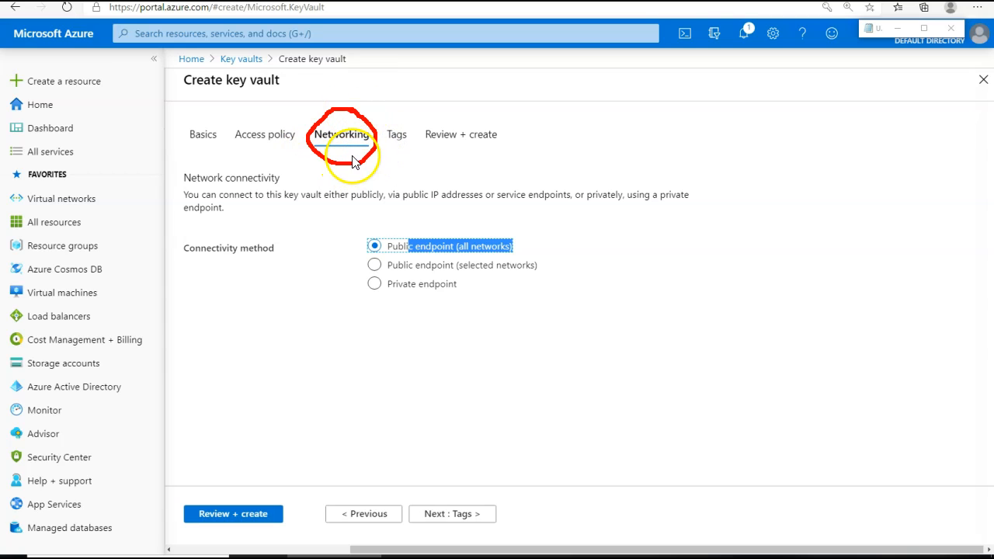
mouse_move(327, 239)
mouse_down()
mouse_move(334, 248)
mouse_move(377, 222)
mouse_up()
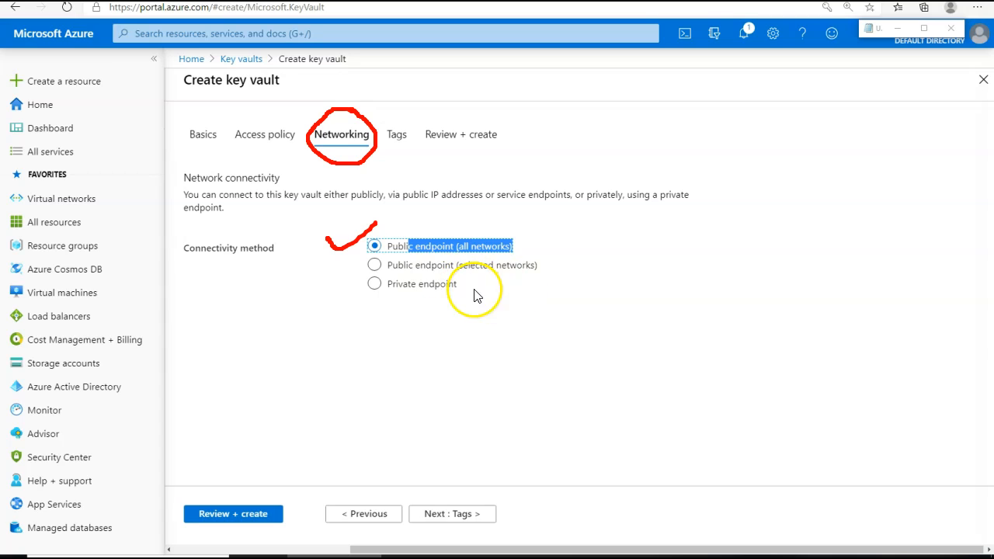
mouse_move(423, 296)
mouse_down()
mouse_move(474, 294)
mouse_move(494, 275)
mouse_move(542, 281)
mouse_up()
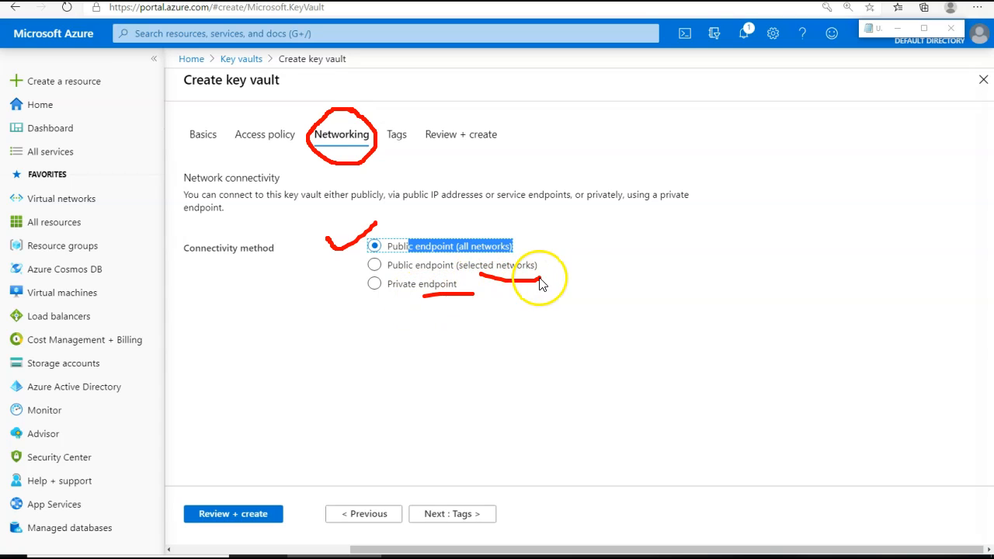
- Leave the tags empty, review the Basics, Access policy and Networking summary, and create the key vault
click(482, 515)
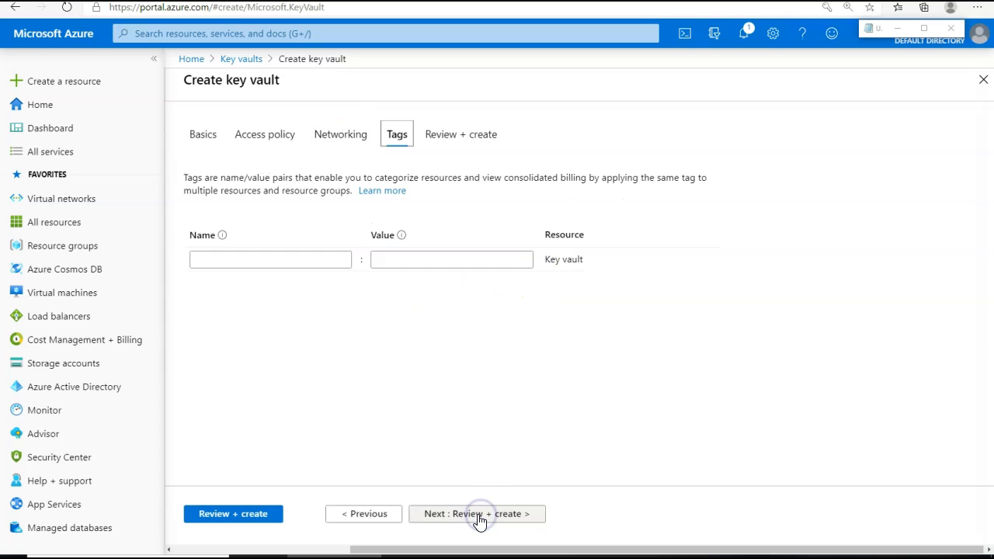
click(479, 516)
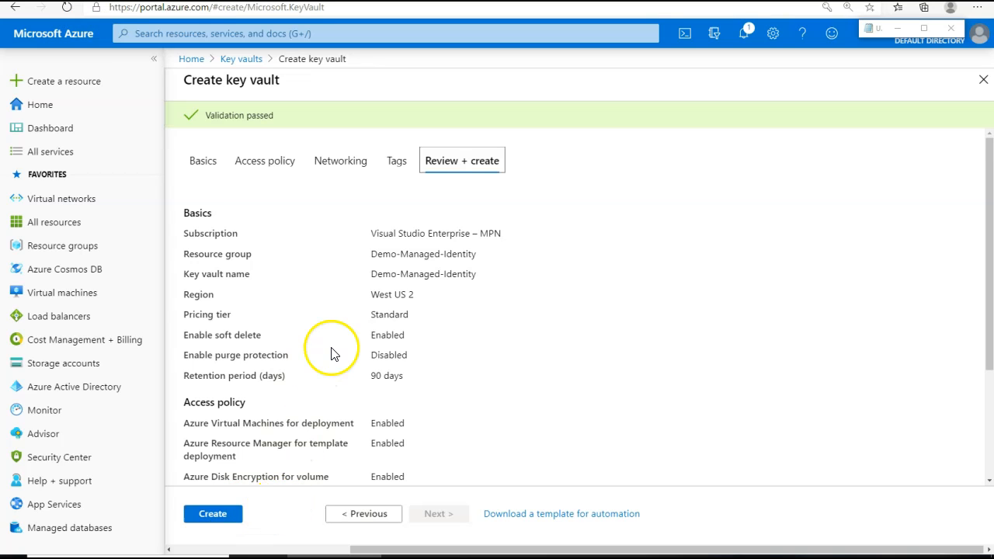
scroll(336, 353, down, 3)
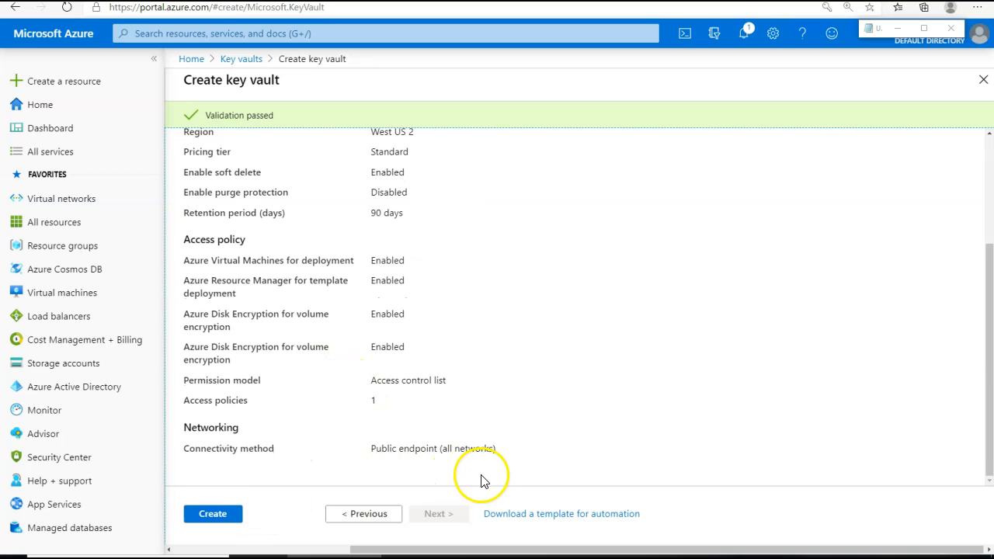
drag(501, 458, 418, 444)
scroll(377, 420, up, 3)
drag(383, 255, 566, 401)
click(567, 400)
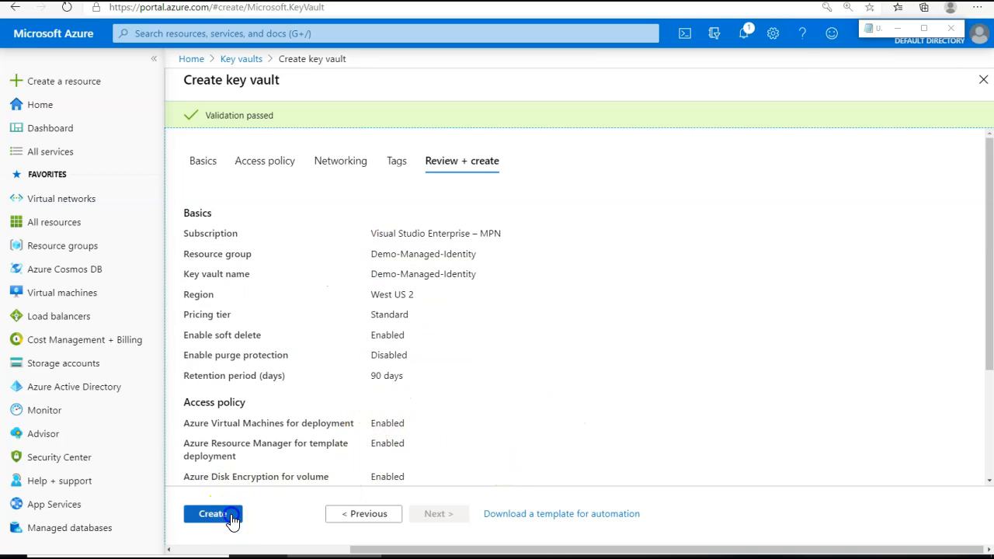
click(213, 514)
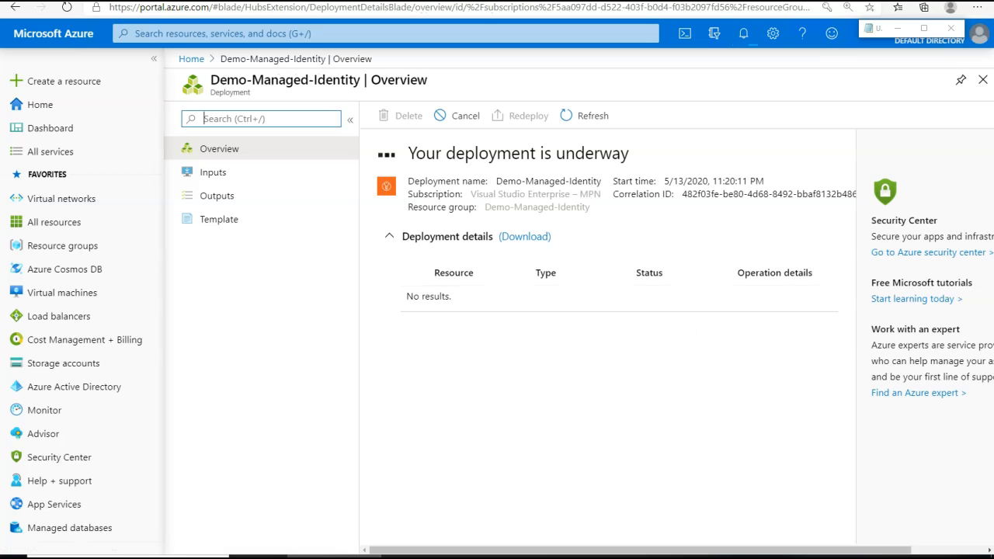
- Check the key vault's deployment status on the overview page and in the portal notifications
click(506, 163)
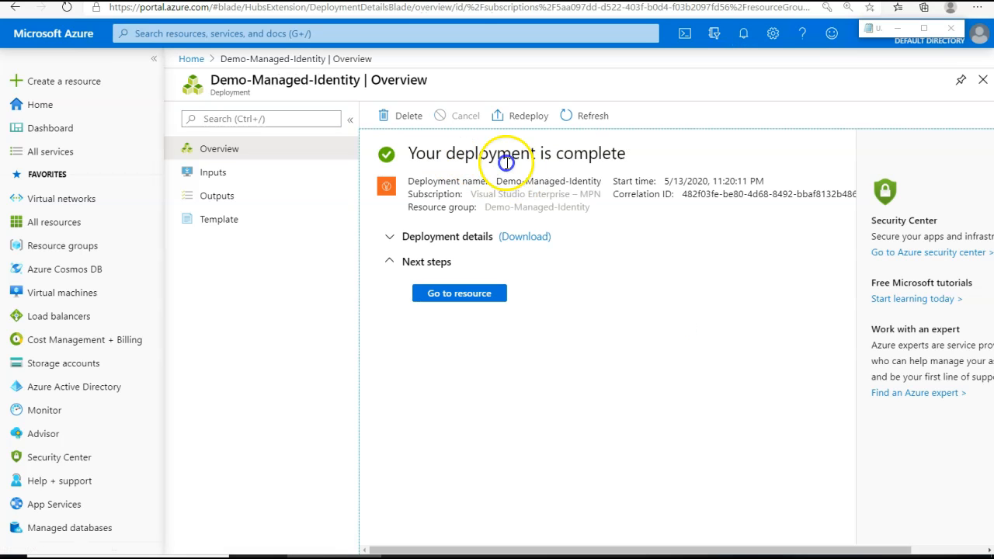
drag(590, 154, 609, 154)
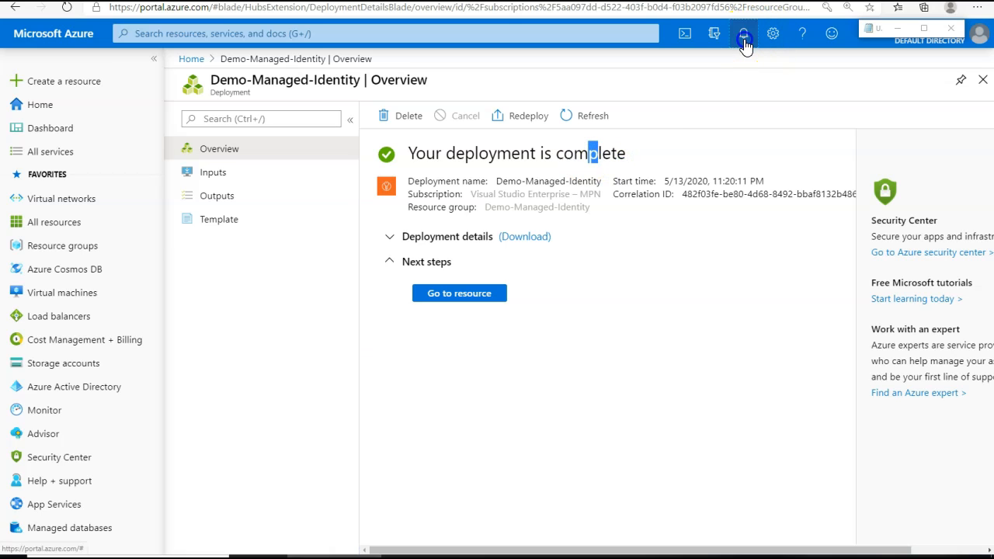
click(744, 34)
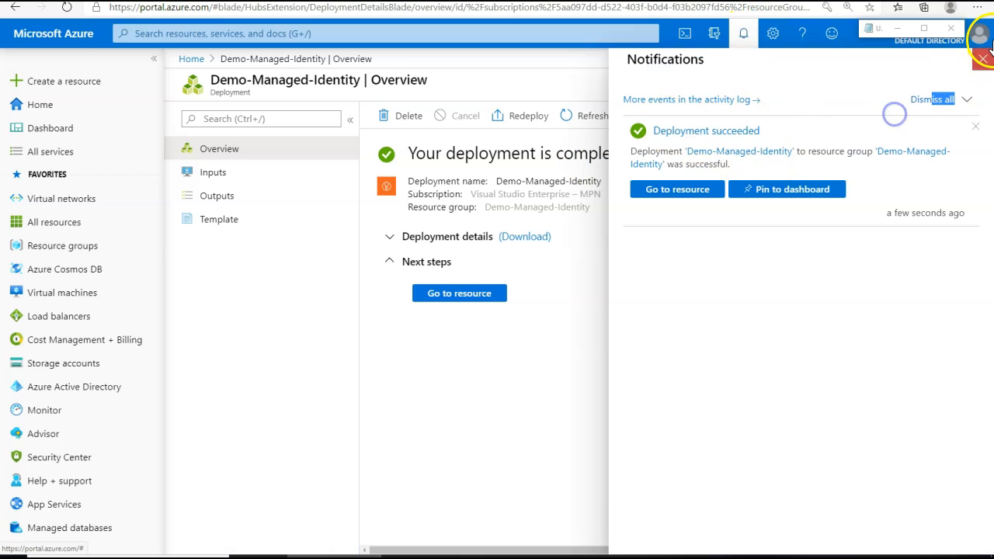
click(743, 34)
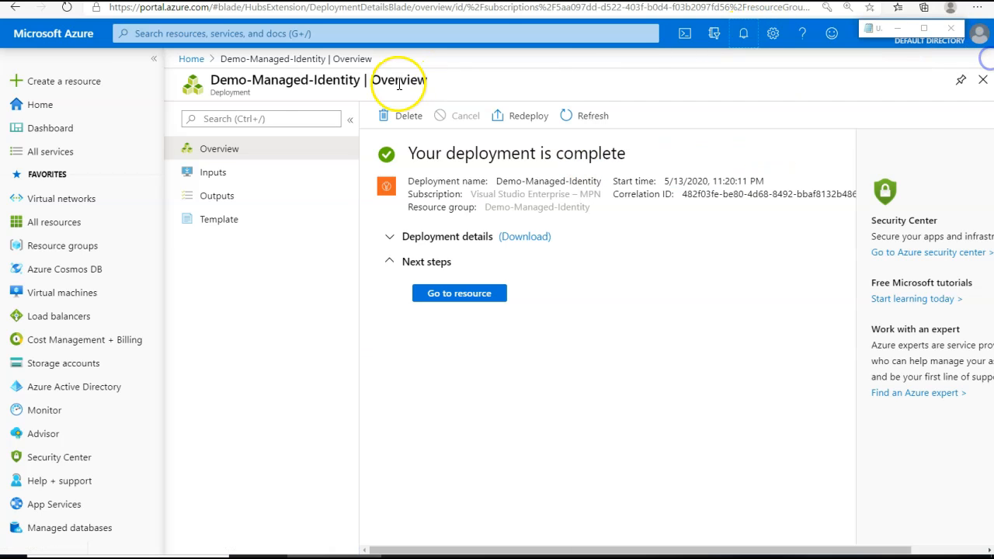
- Leave the deployment page and open the Key vaults list by reusing the earlier "key" search
click(194, 59)
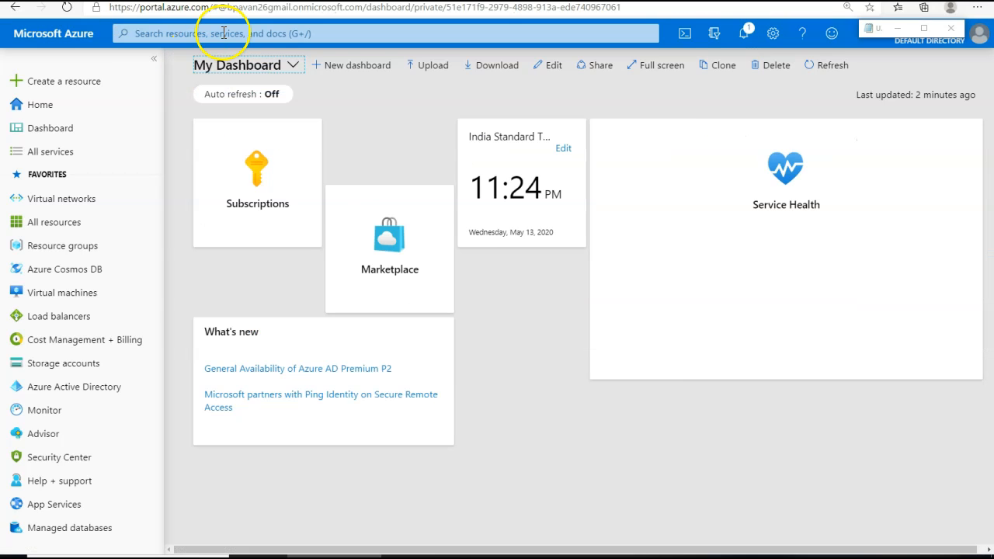
click(226, 33)
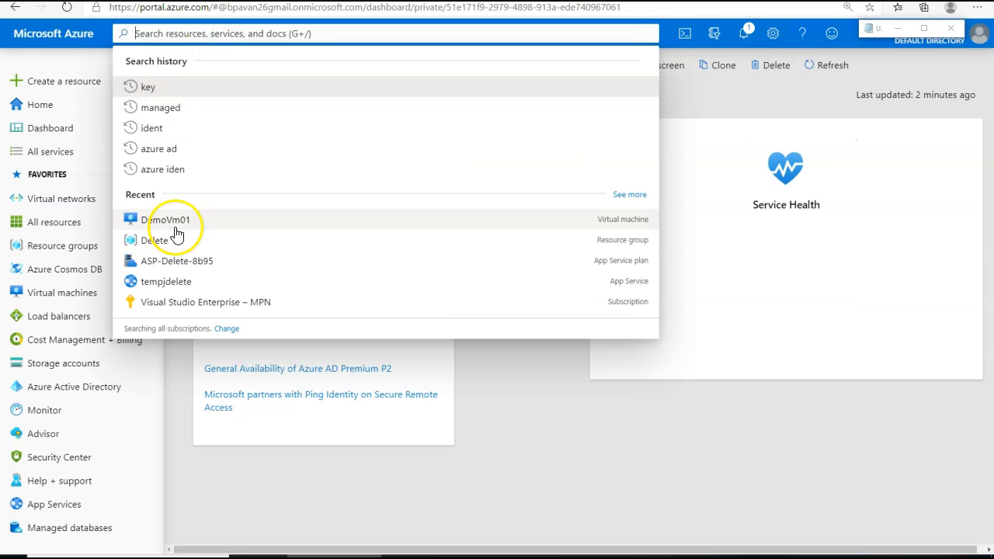
click(147, 88)
click(150, 92)
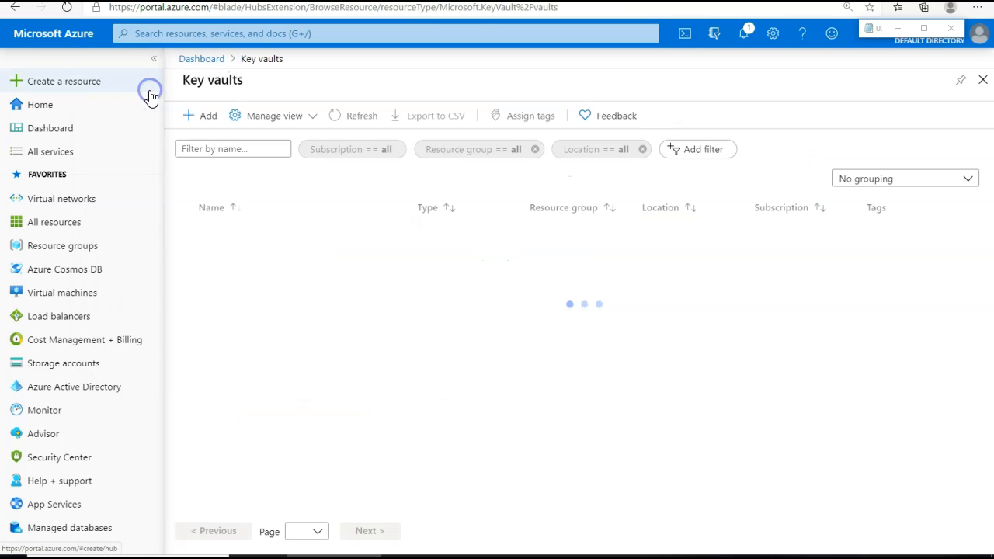
- Open the secrets of the Demo-Managed-Identity key vault and start creating a new secret
click(254, 235)
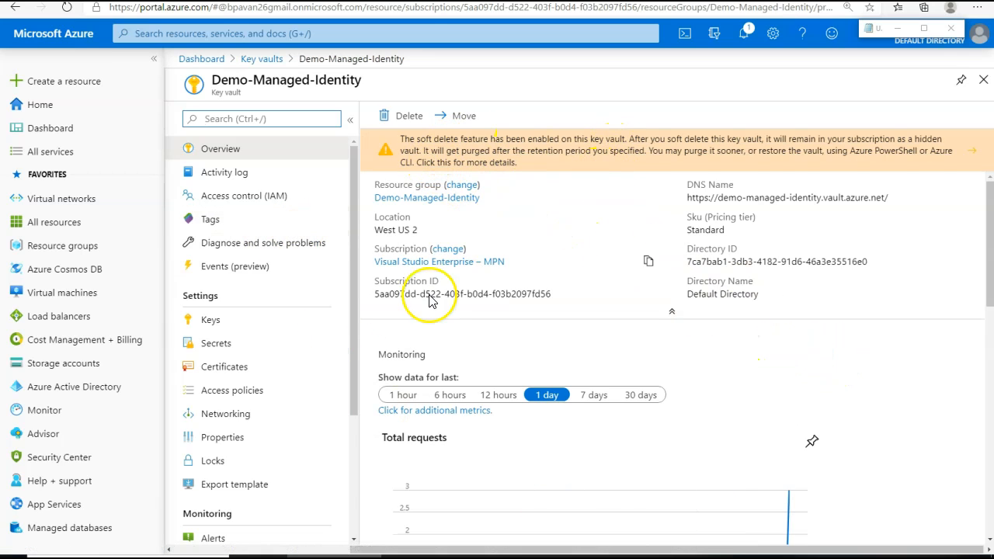
scroll(248, 391, down, 1)
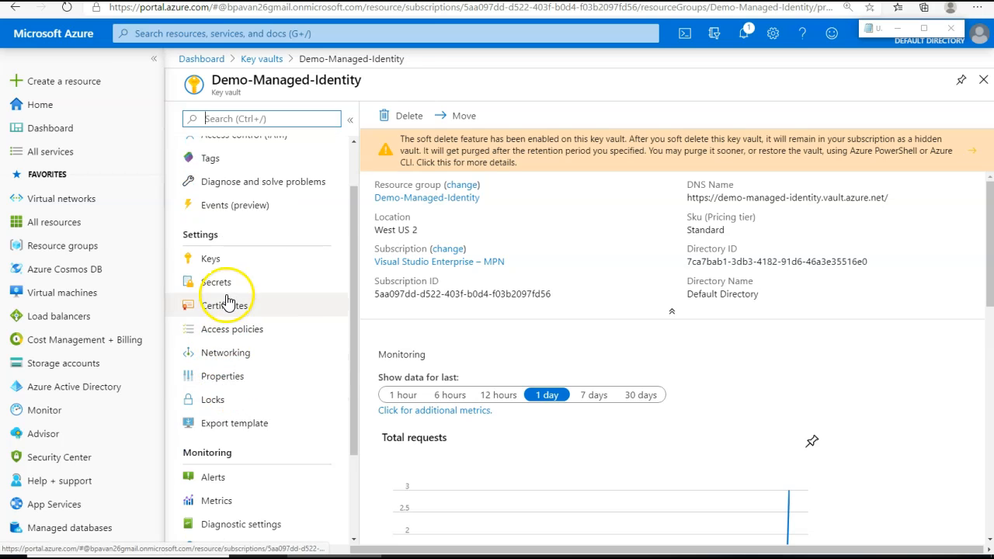
click(223, 282)
mouse_move(65, 268)
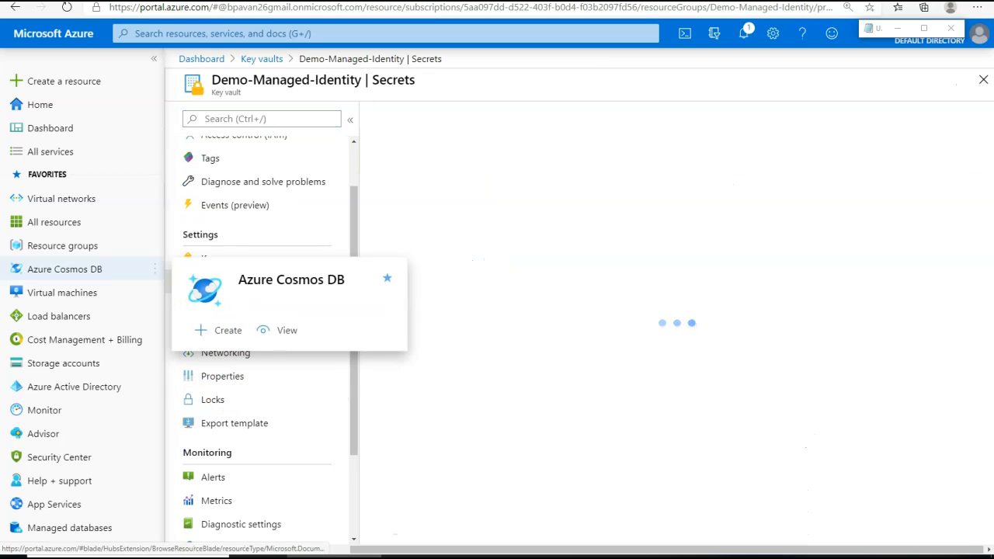
click(416, 173)
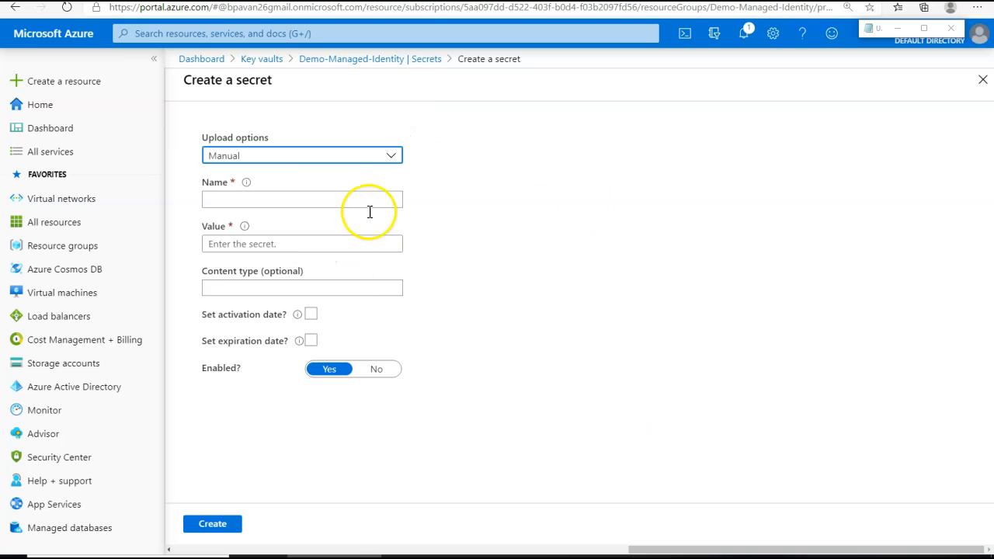
- Name the secret FBAuthsecret and enter its secret value, keeping the upload option Manual
drag(650, 547, 487, 544)
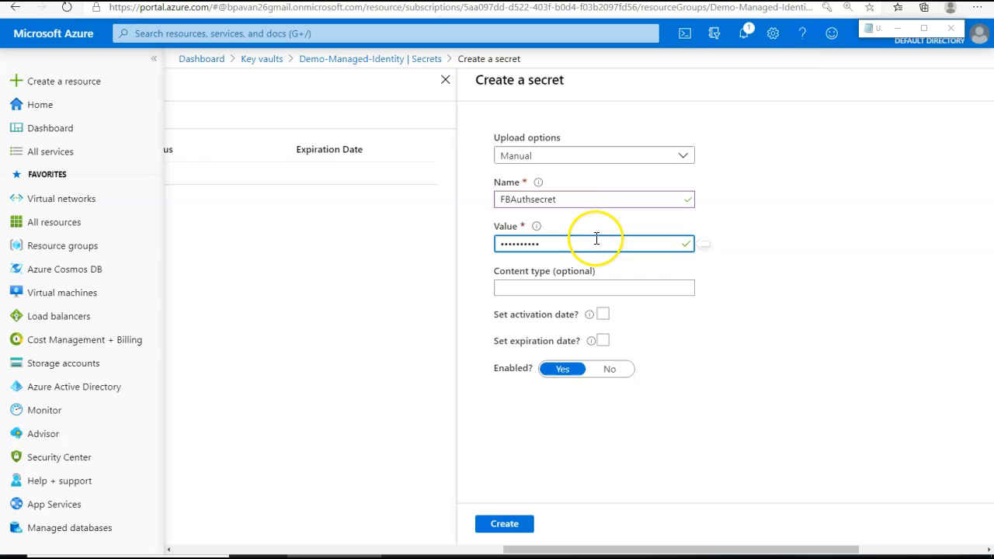
click(504, 196)
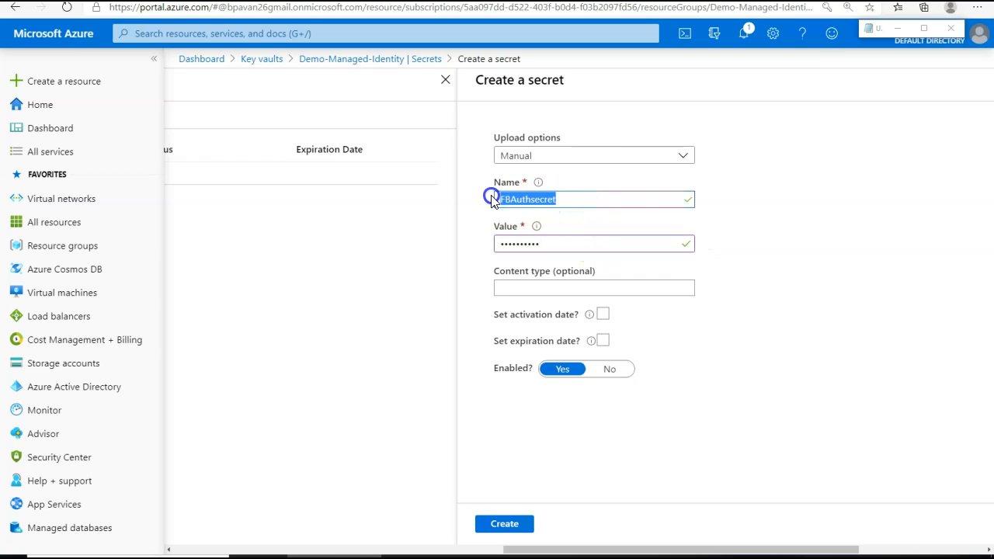
click(771, 208)
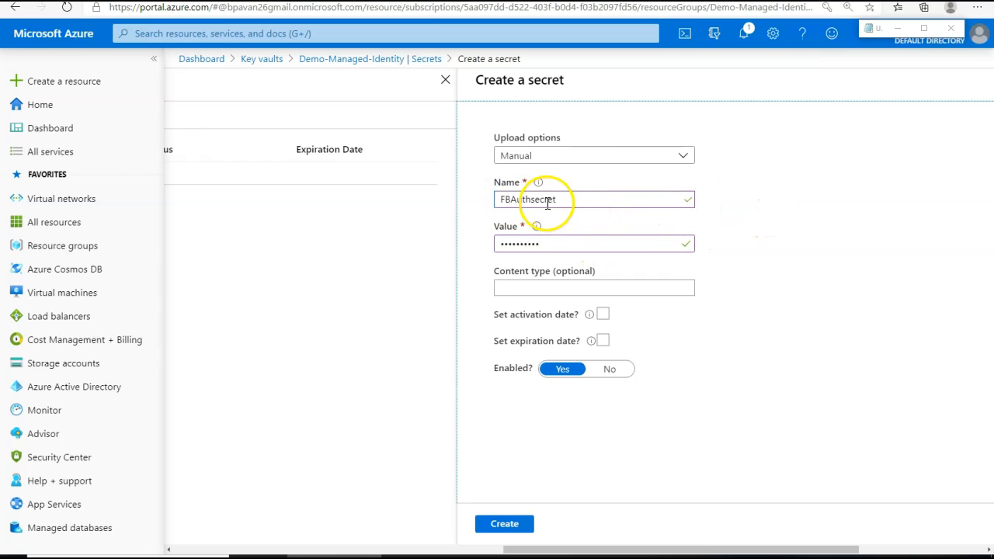
click(573, 155)
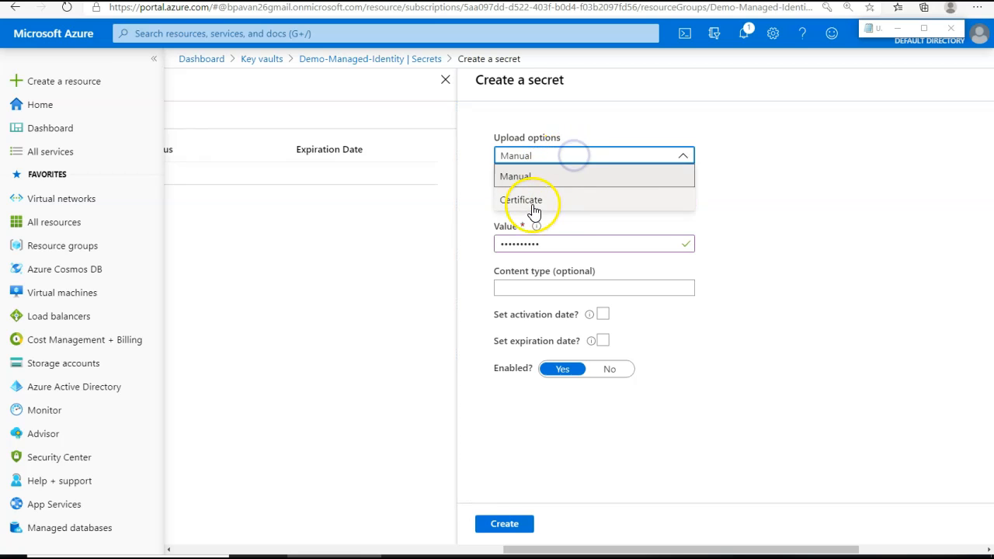
click(737, 204)
click(567, 244)
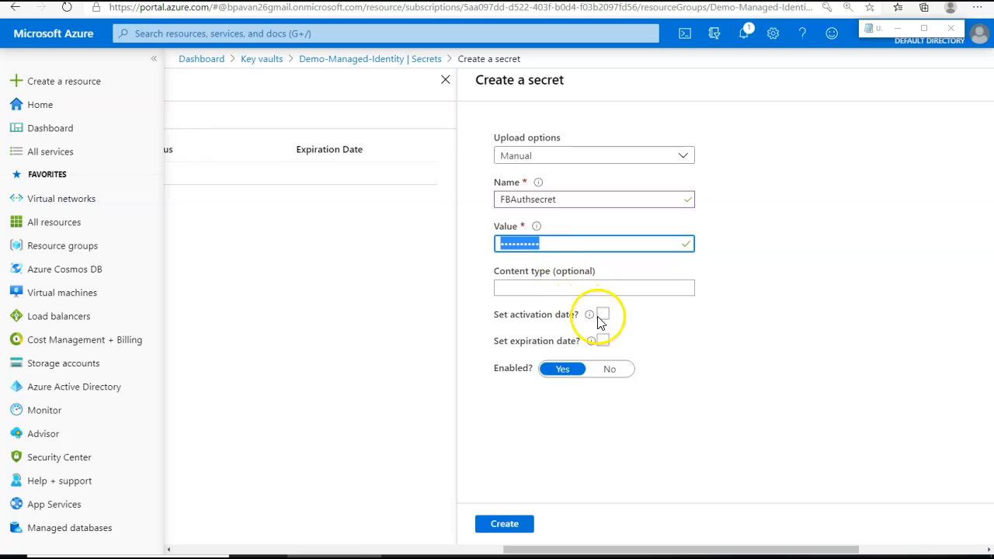
- Give the secret an expiration date of 06/30/2022
click(603, 340)
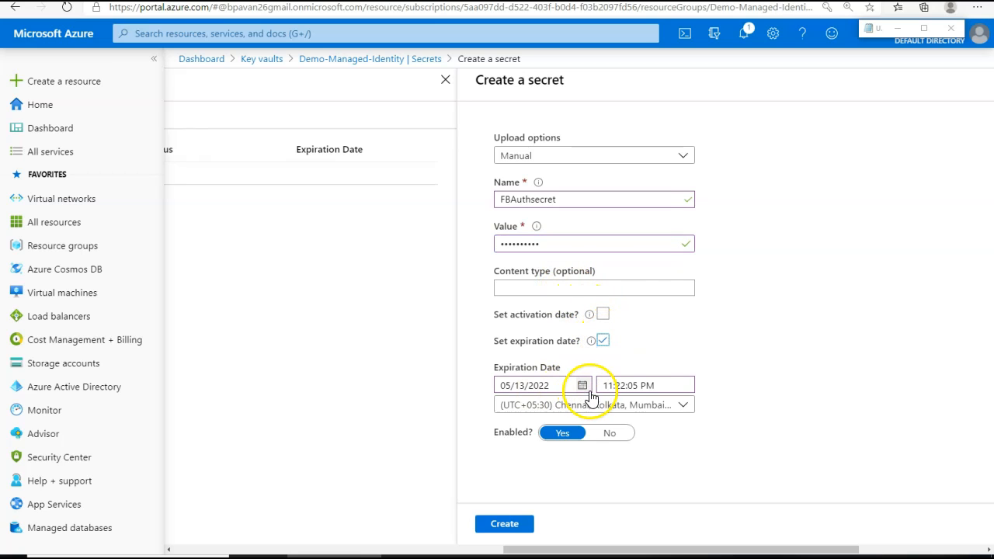
click(587, 388)
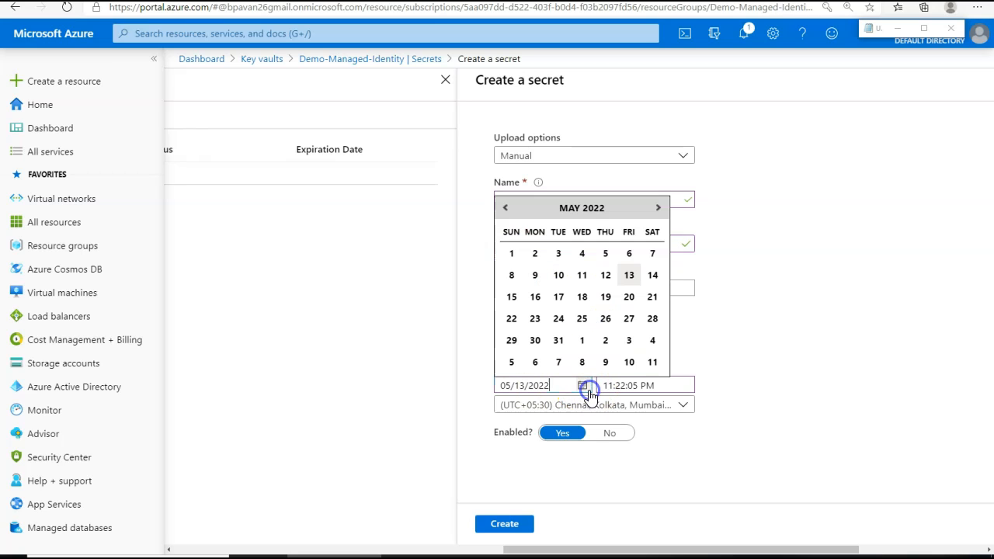
click(654, 210)
click(606, 341)
click(837, 407)
- Keep the secret enabled, create it, and dismiss the browser's offer to save the password
click(514, 437)
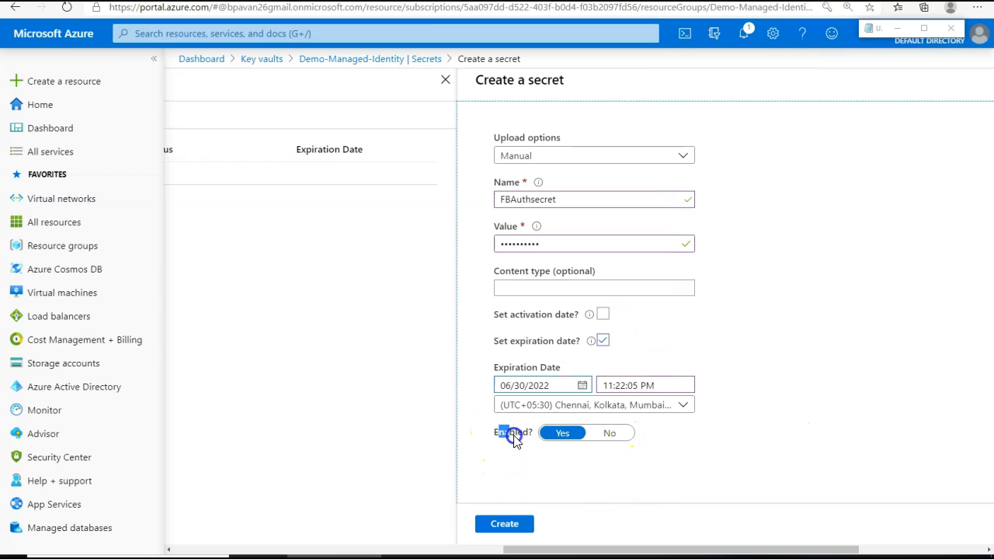
click(509, 532)
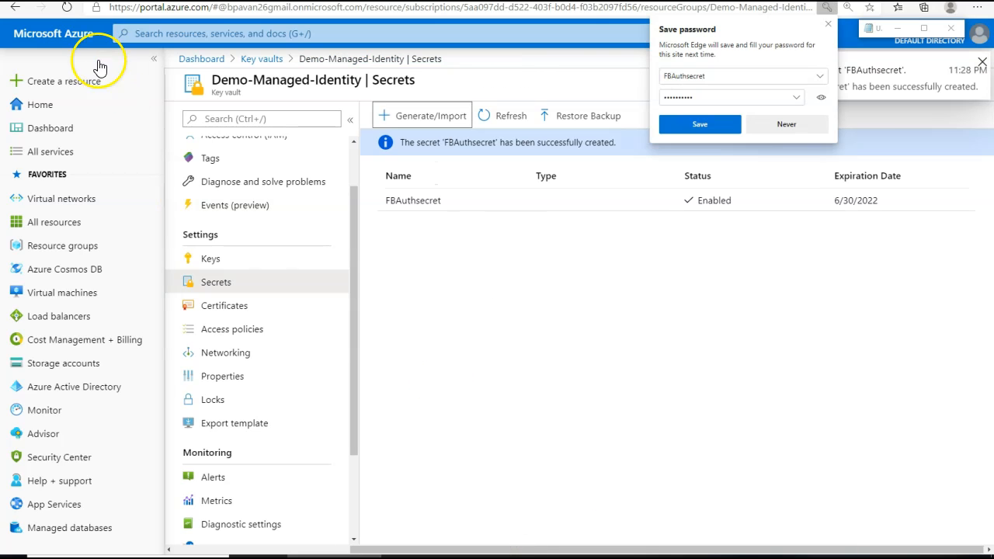
click(825, 27)
click(506, 550)
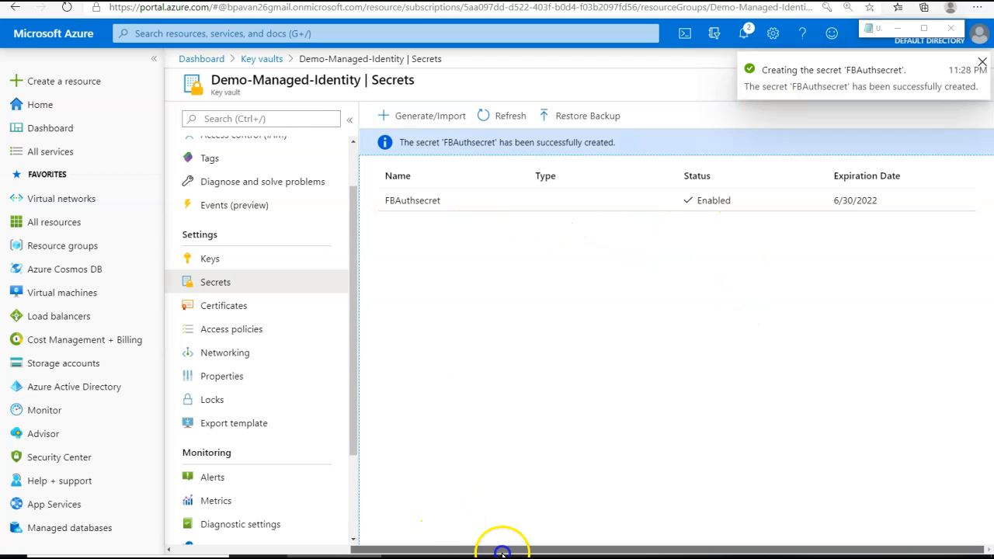
- Open the current version of FBAuthsecret and copy its secret value to the clipboard
click(430, 211)
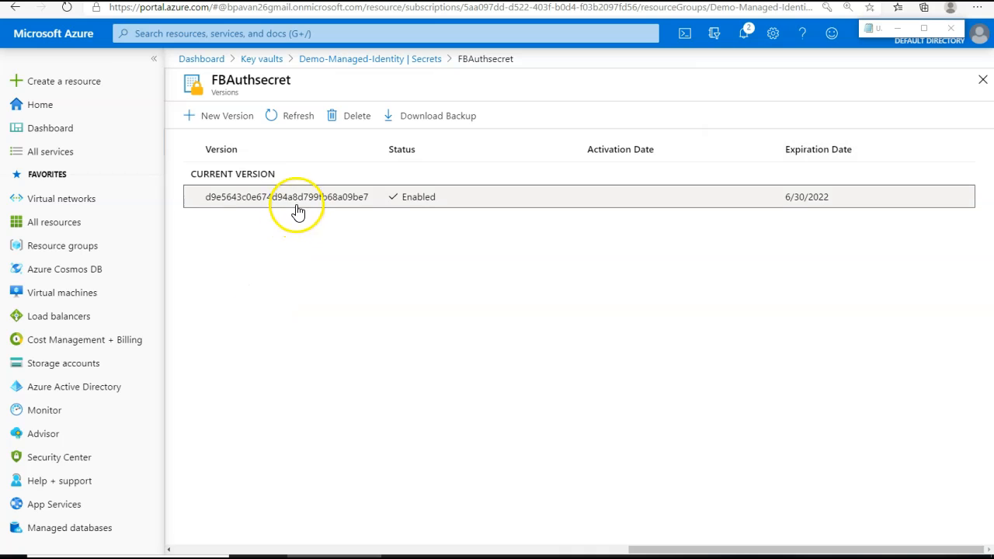
click(297, 208)
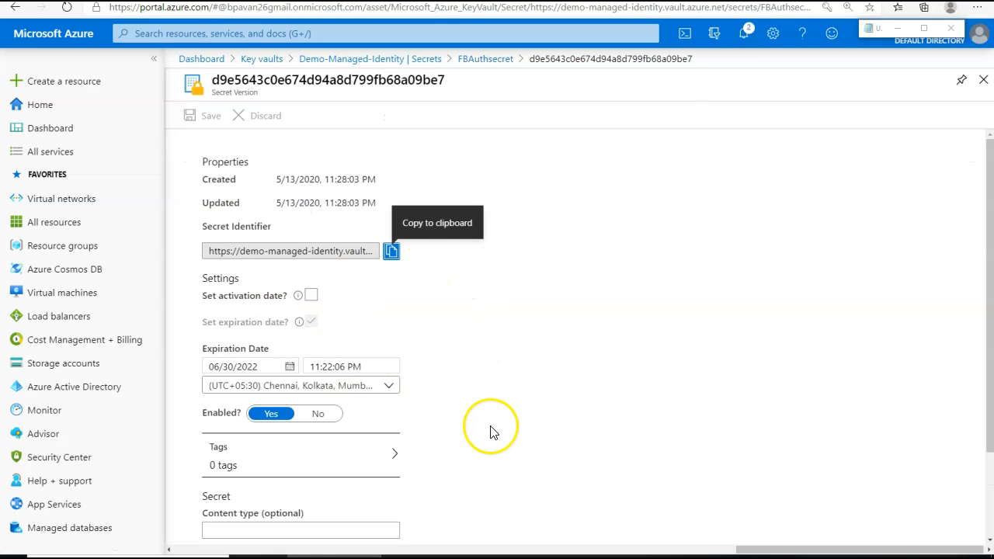
scroll(498, 432, down, 2)
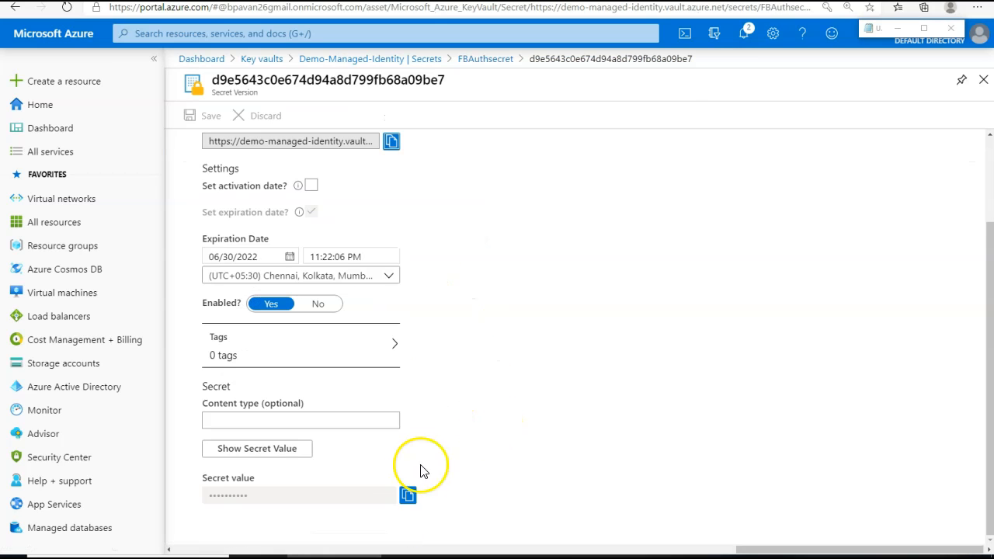
click(407, 494)
click(407, 495)
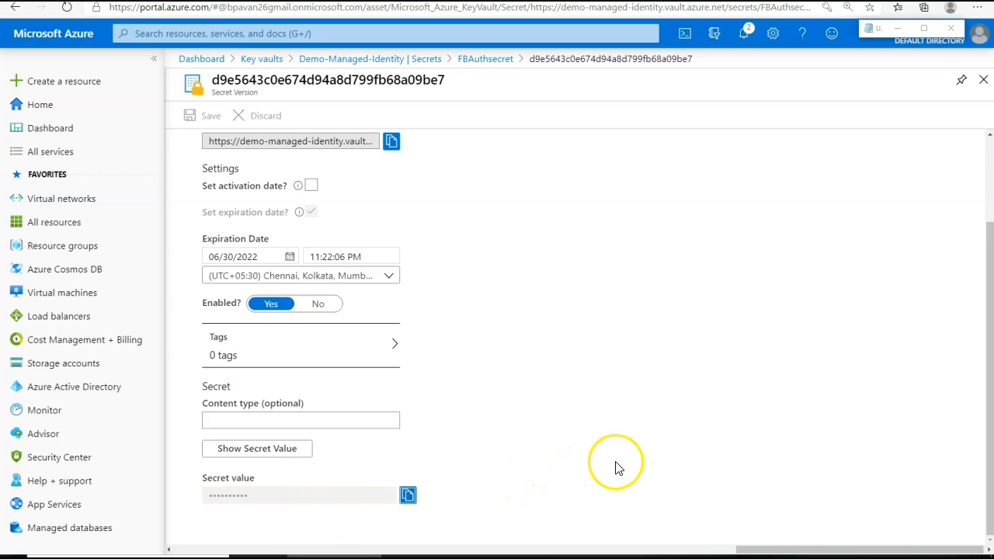
- Switch to Notepad, paste the copied secret value to check it, and close the file without saving
key(super)
text(notep)
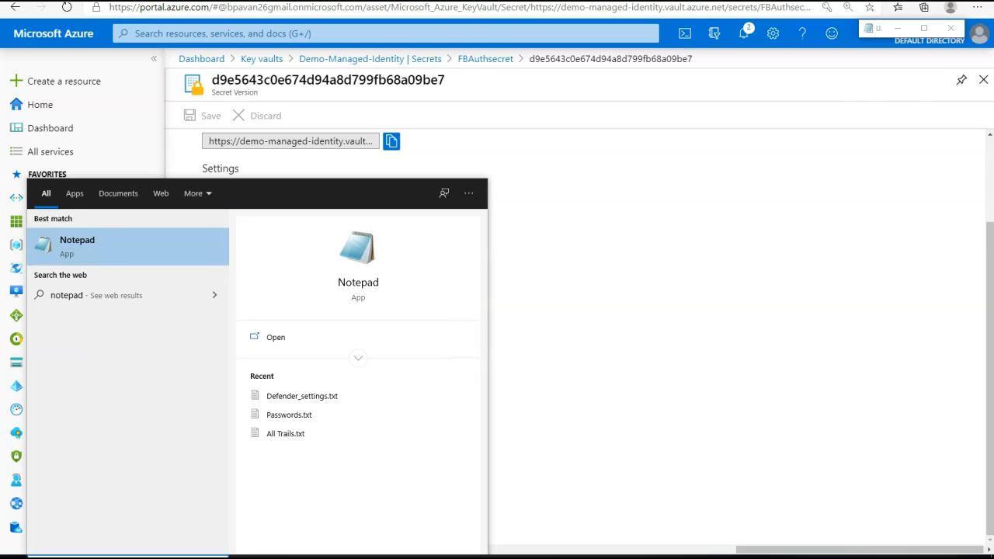
key(Return)
drag(229, 141, 60, 122)
click(903, 111)
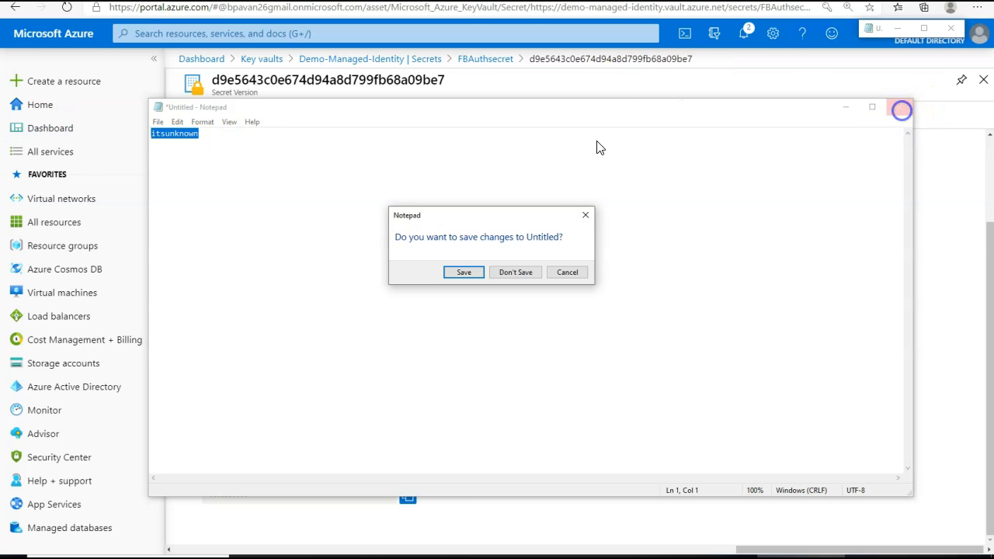
click(513, 272)
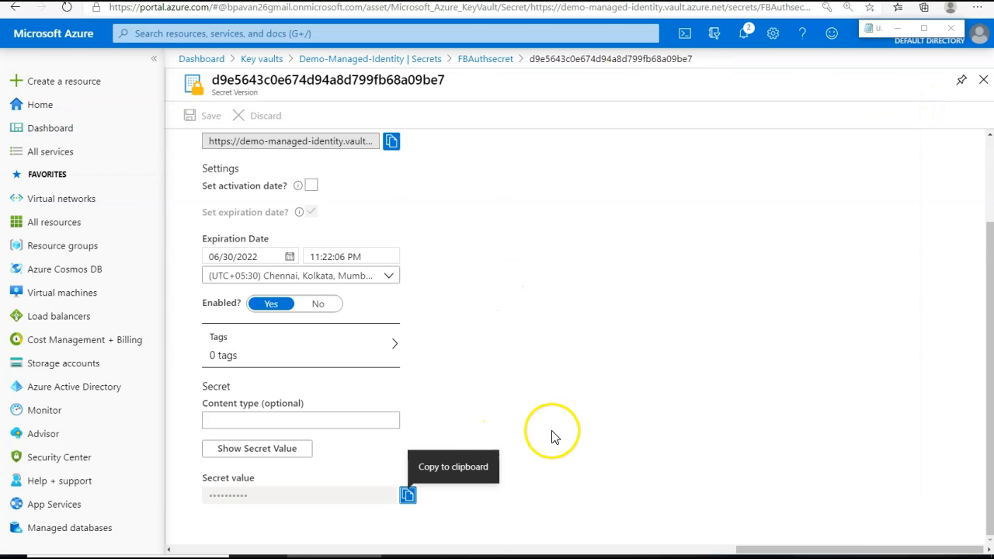
- Reveal the secret value in the FBAuthsecret version details, inspect it, and hide it again
click(280, 454)
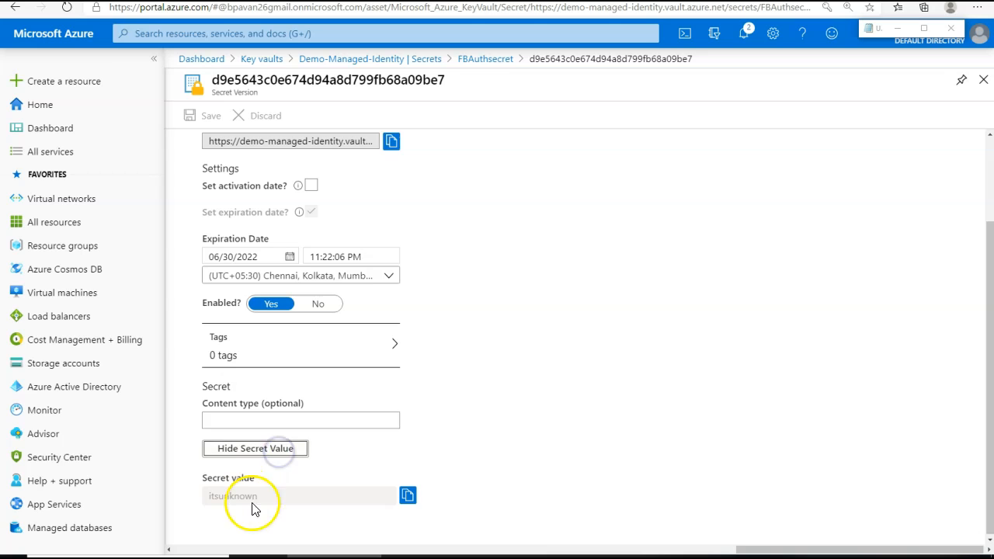
drag(256, 498, 222, 498)
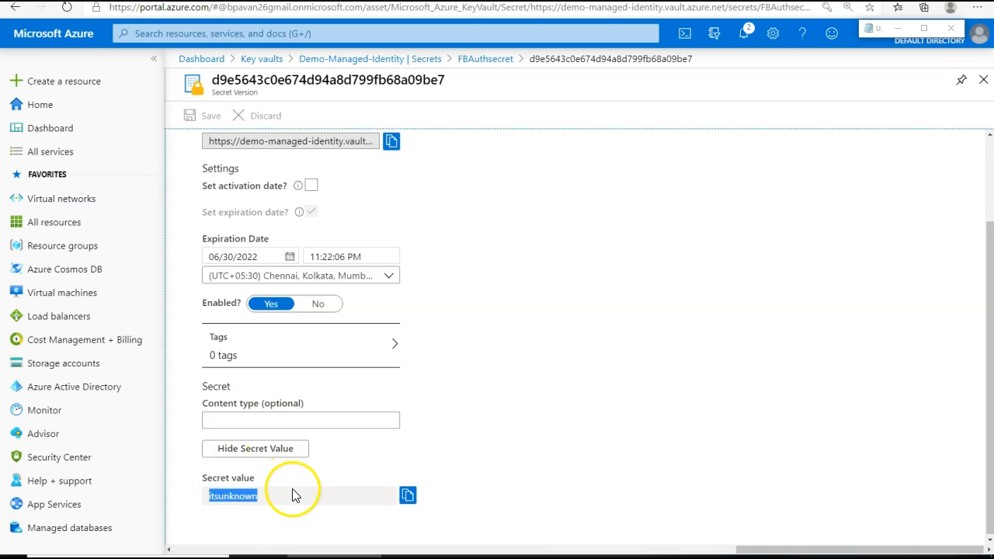
click(273, 448)
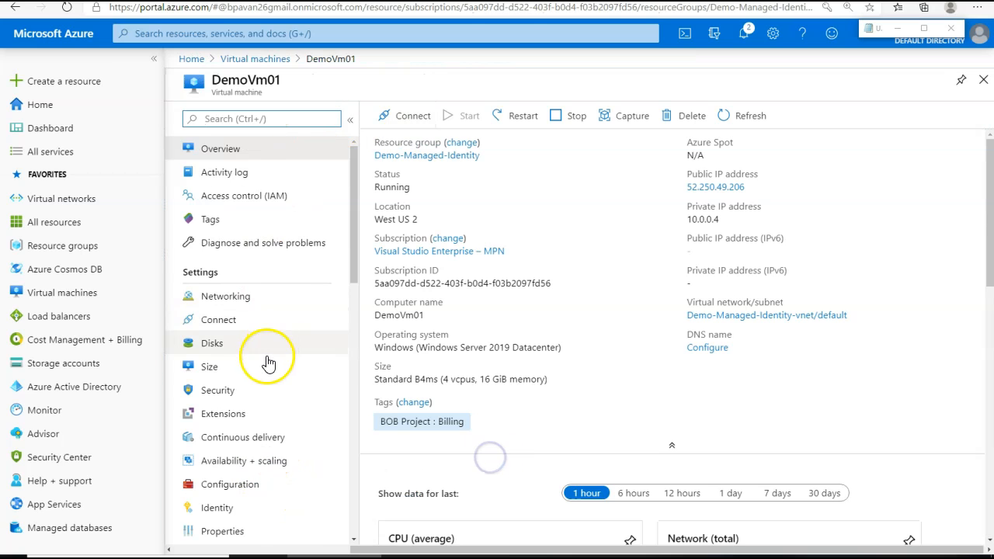
- Go to the identity settings of the virtual machine DemoVm01 and set the system assigned status to On
click(225, 513)
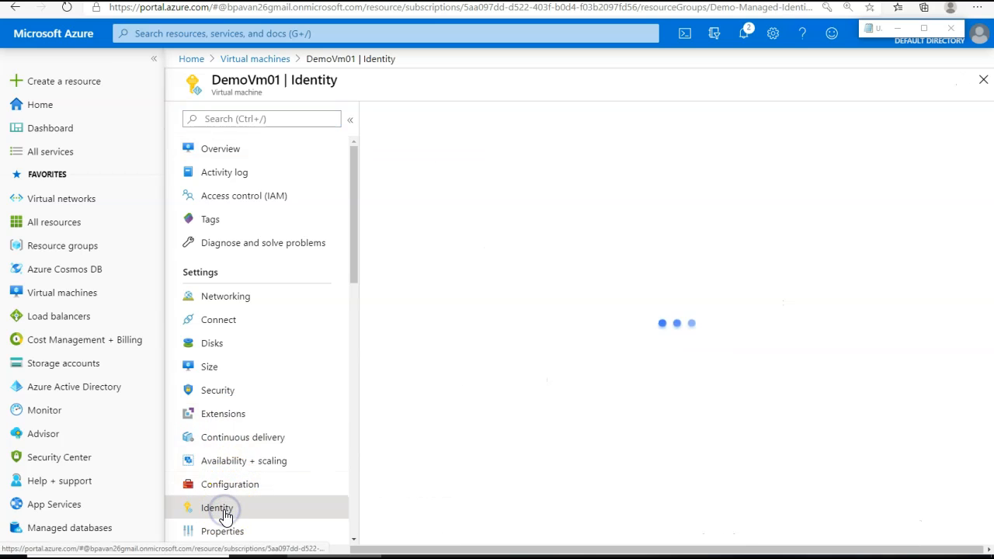
click(428, 121)
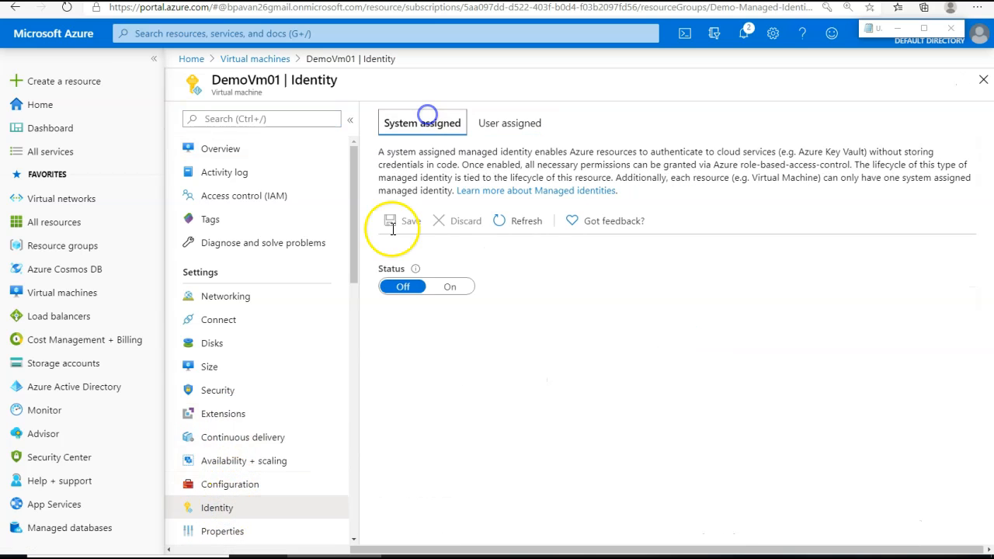
click(445, 287)
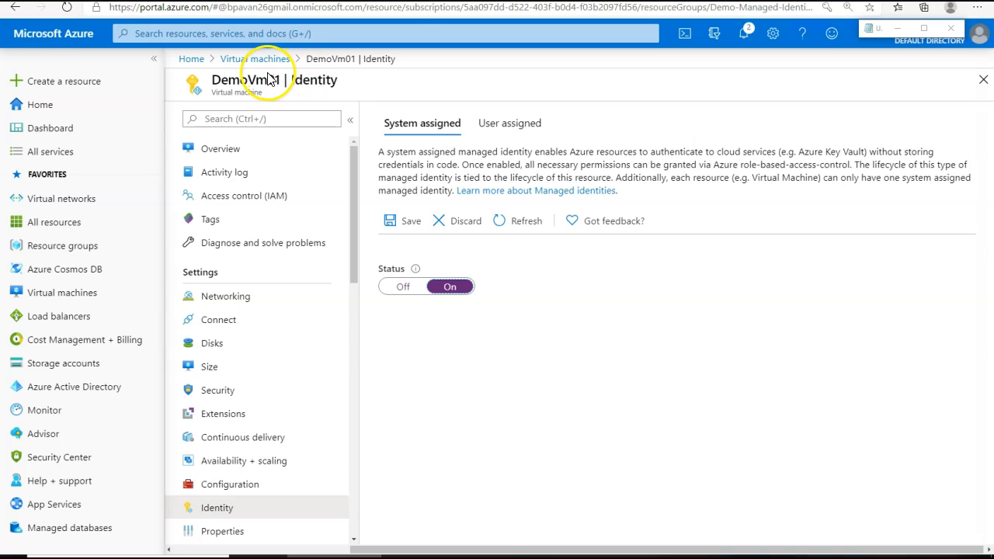
mouse_move(230, 262)
mouse_down()
mouse_move(179, 277)
mouse_move(197, 255)
mouse_up()
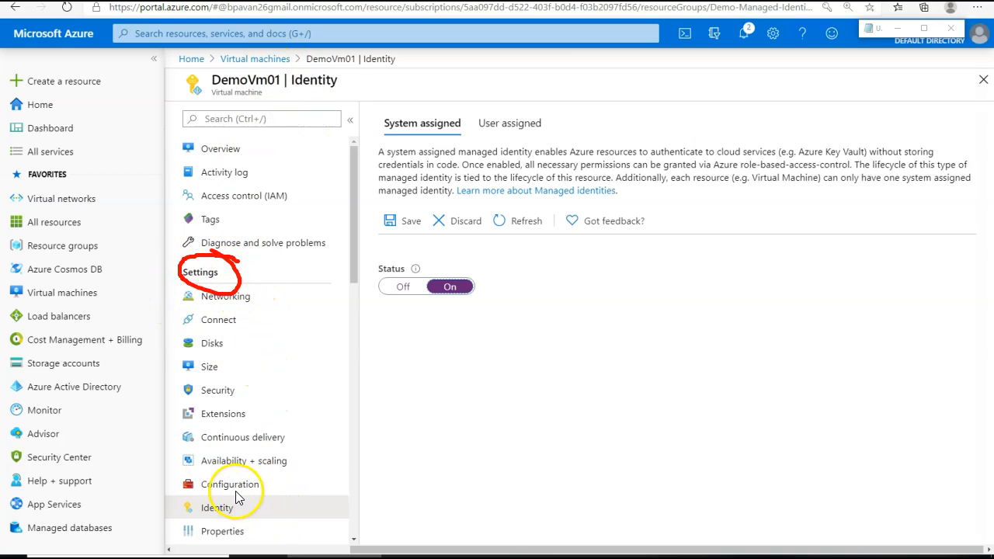
mouse_move(184, 519)
mouse_down()
mouse_move(231, 484)
mouse_move(187, 501)
mouse_up()
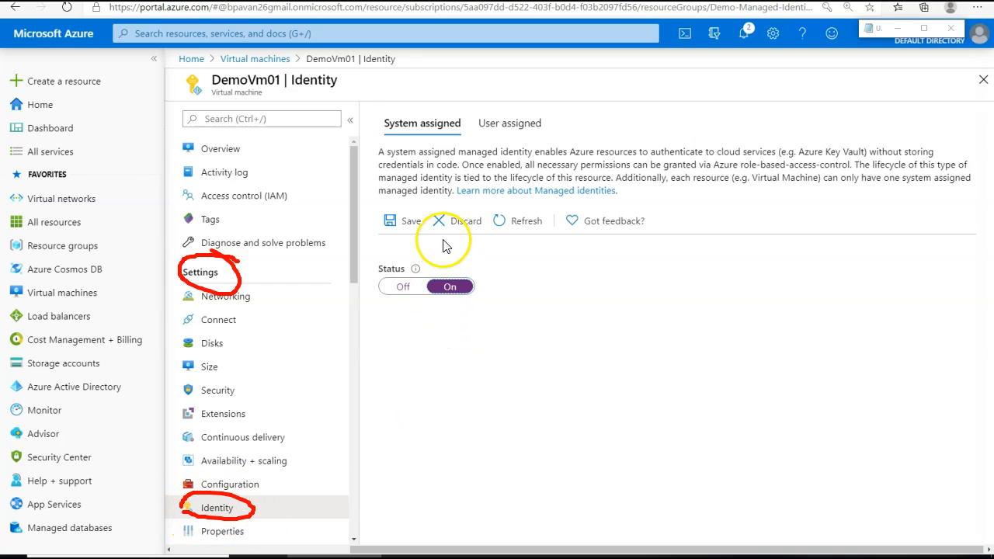
mouse_move(456, 113)
mouse_down()
mouse_move(400, 155)
mouse_move(393, 101)
mouse_move(463, 113)
mouse_up()
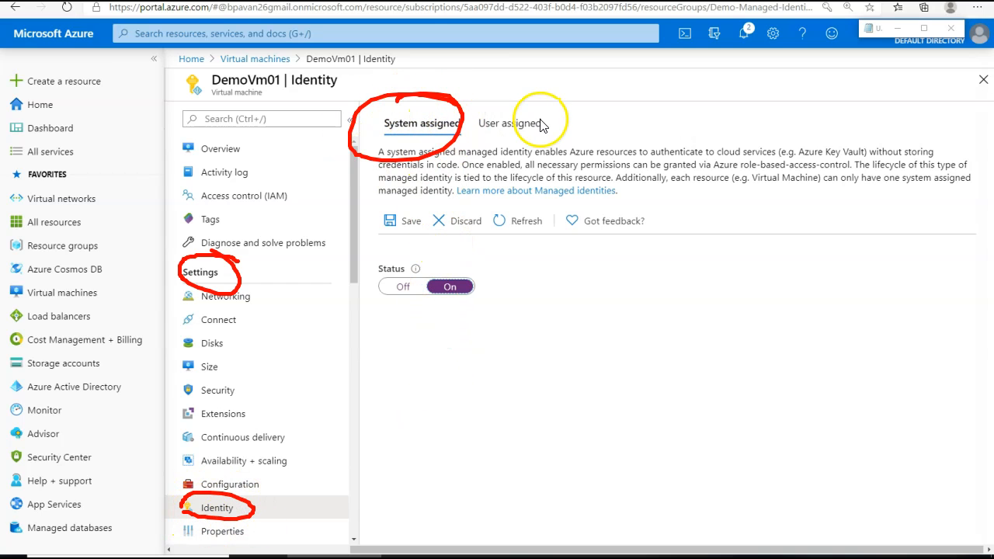
mouse_move(519, 99)
mouse_down()
mouse_move(494, 133)
mouse_move(421, 121)
mouse_move(404, 105)
mouse_move(382, 120)
mouse_move(413, 105)
mouse_up()
key(Escape)
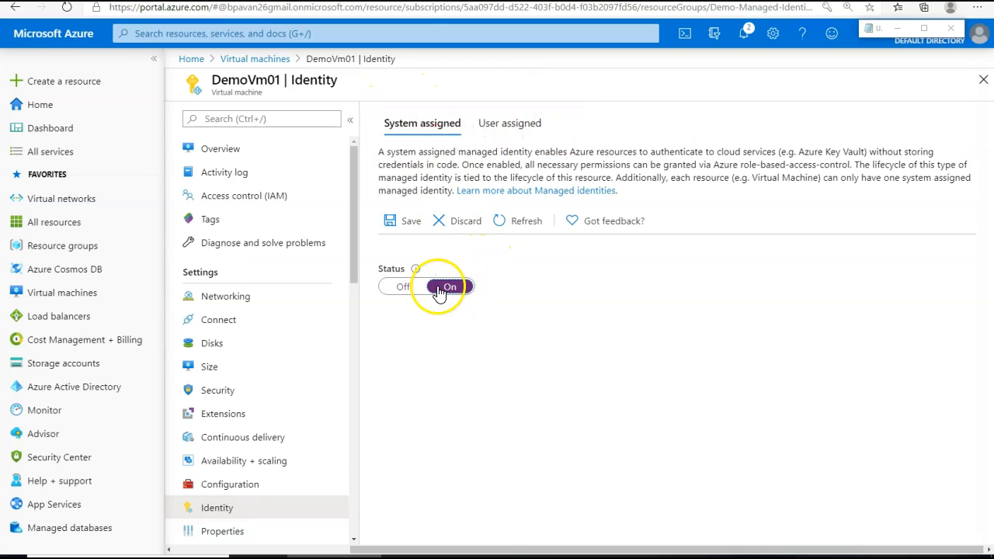
- Save the identity change and confirm enabling the system assigned managed identity for DemoVm01
click(396, 220)
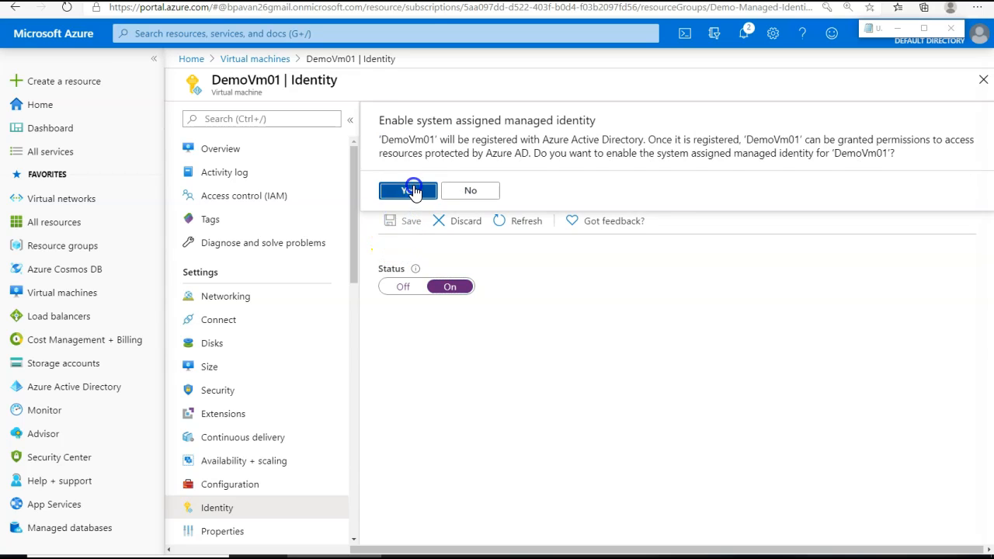
click(413, 190)
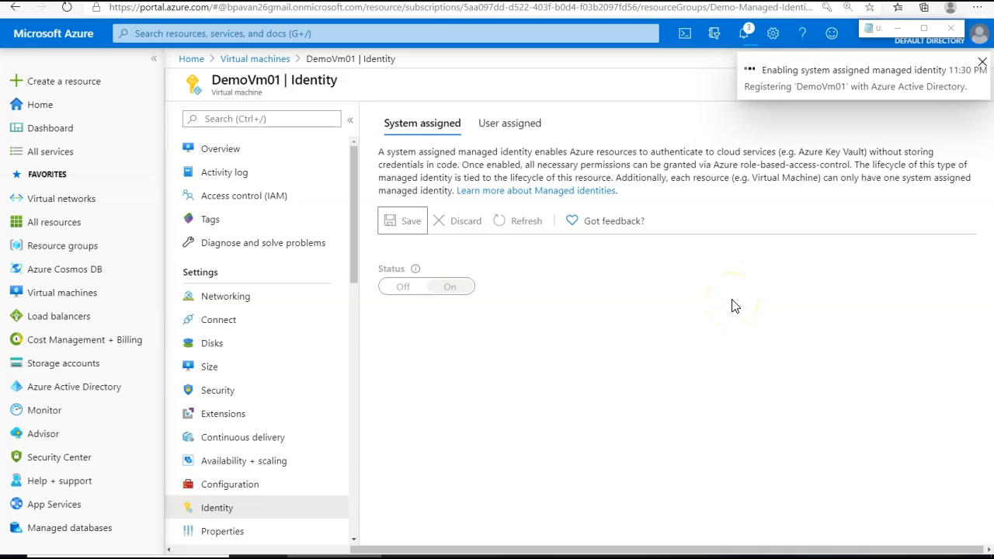
- Read how a system assigned managed identity authenticates without stored credentials and receives its permissions
drag(422, 152, 843, 151)
click(841, 181)
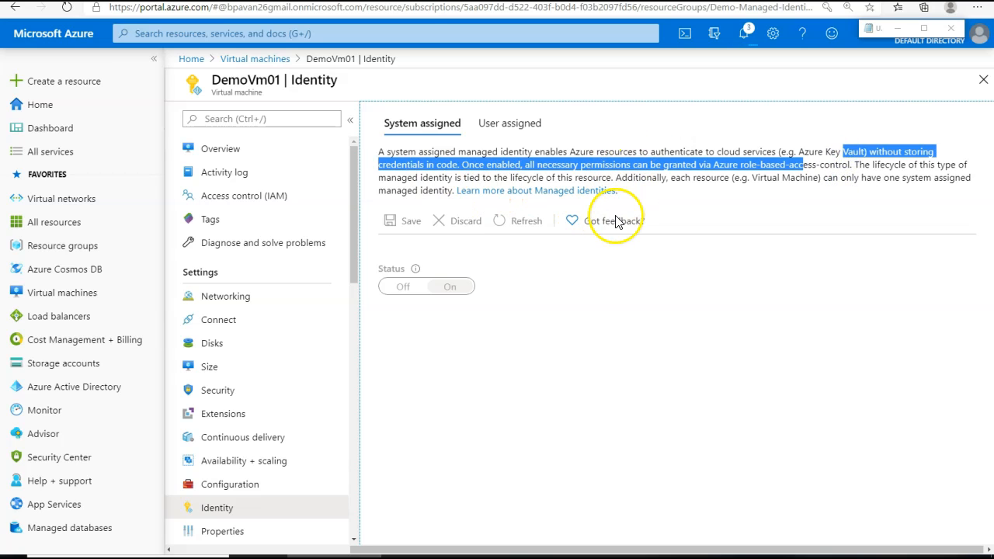
click(467, 163)
drag(561, 165, 705, 166)
drag(766, 172, 812, 181)
click(815, 184)
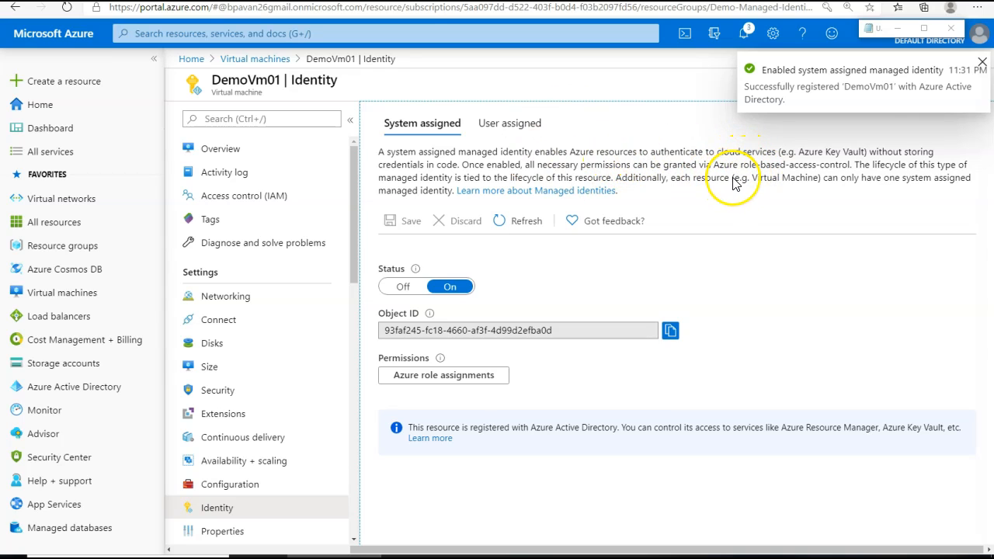
- Dismiss the registration notification and inspect the object ID and Azure role assignments option of DemoVm01's system assigned identity
drag(709, 167, 863, 163)
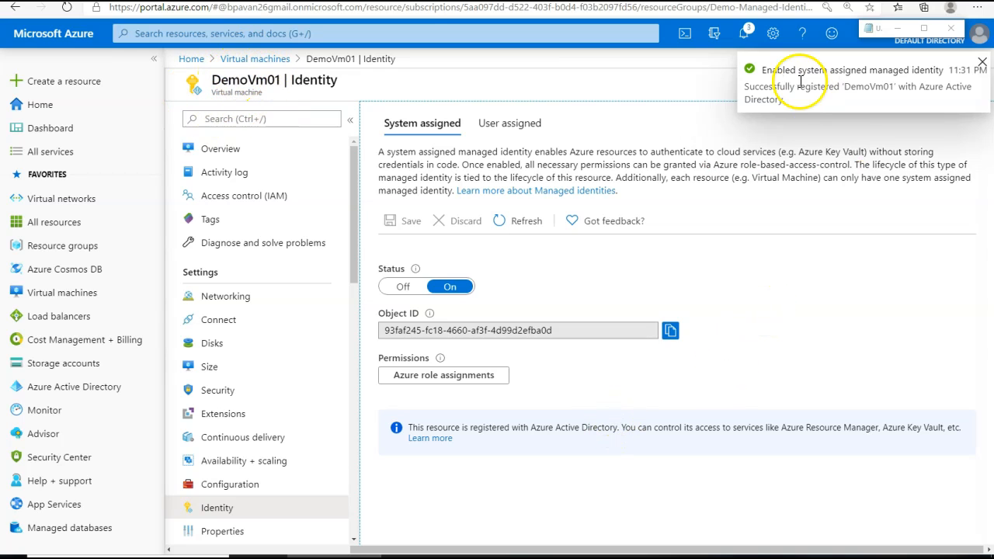
drag(798, 70, 843, 105)
click(982, 61)
click(946, 300)
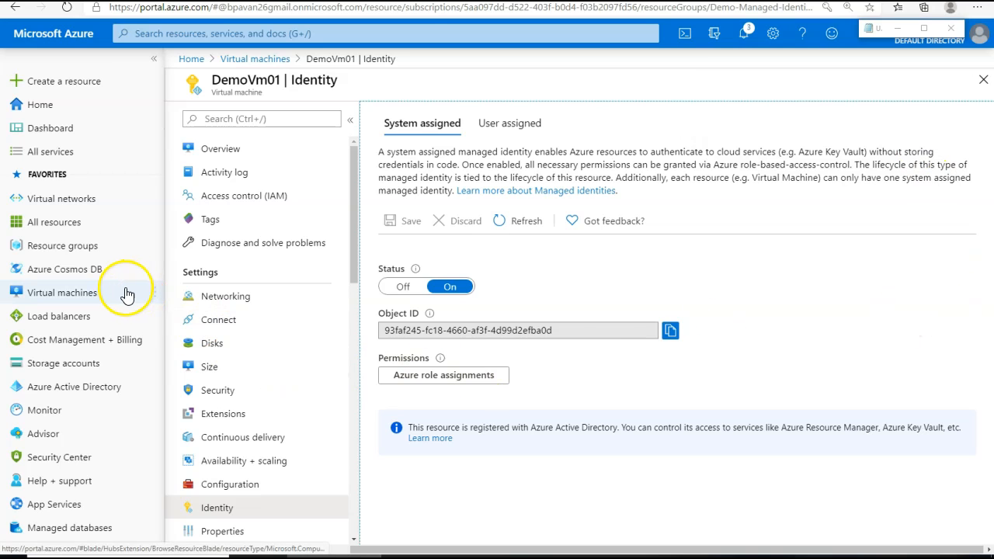
drag(379, 330, 557, 334)
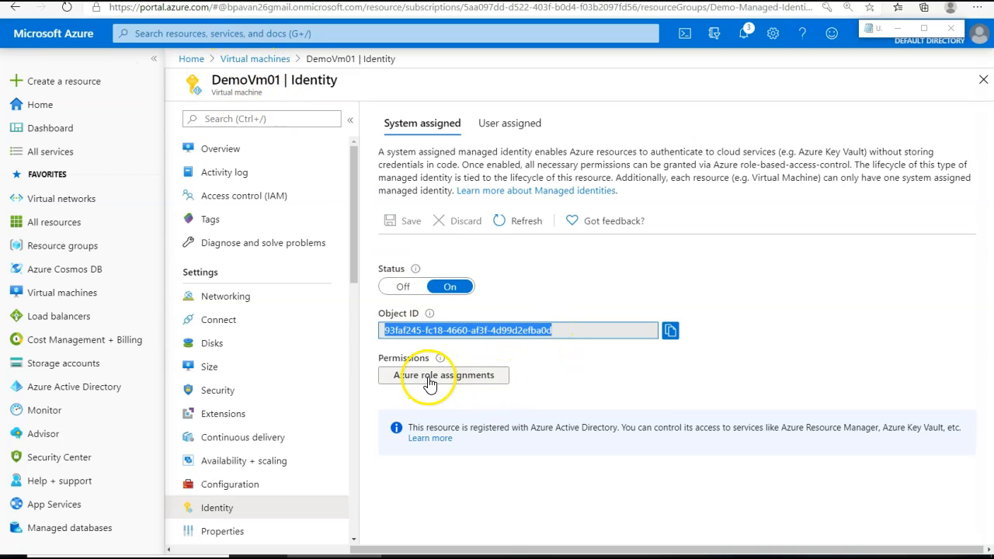
click(490, 377)
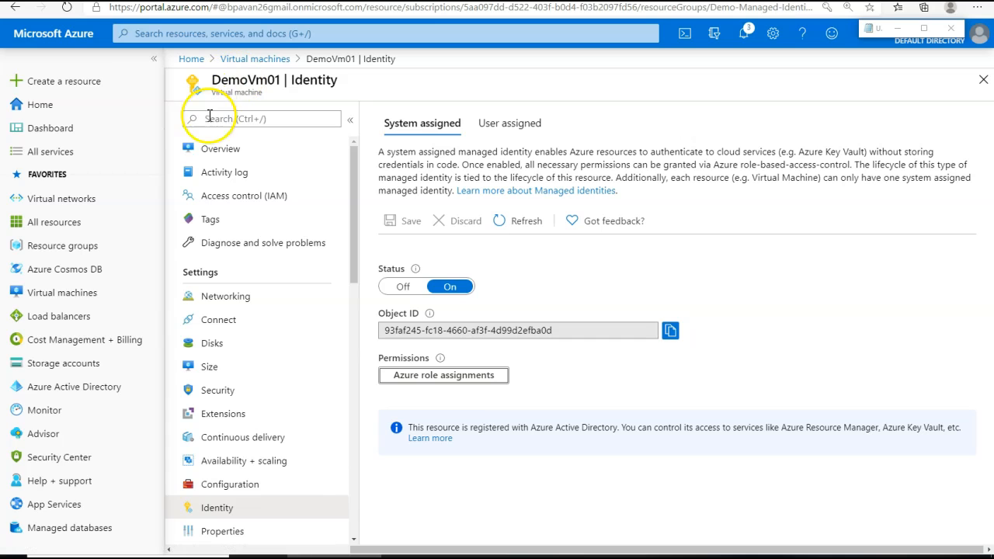
- Go to the access policies of the key vault Demo-Managed-Identity
click(52, 104)
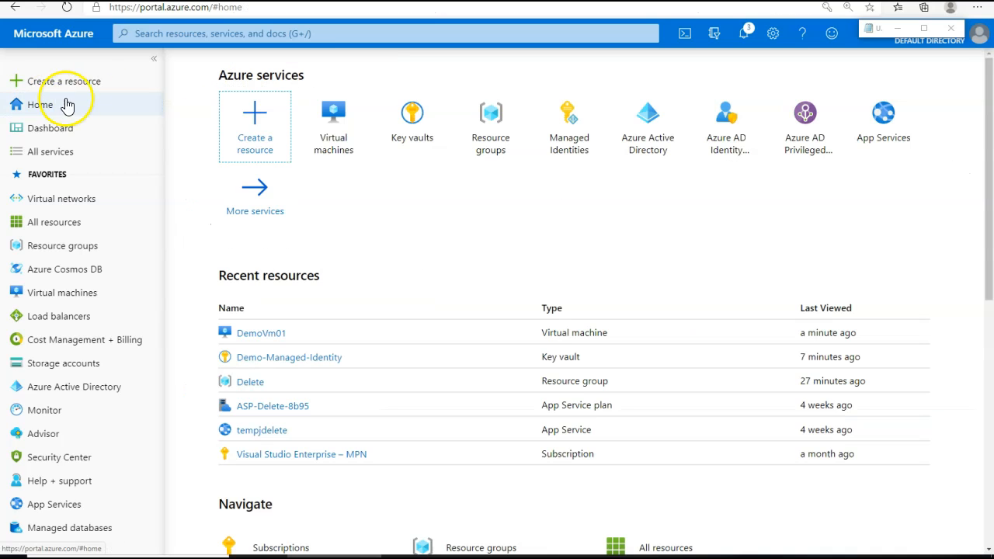
click(414, 133)
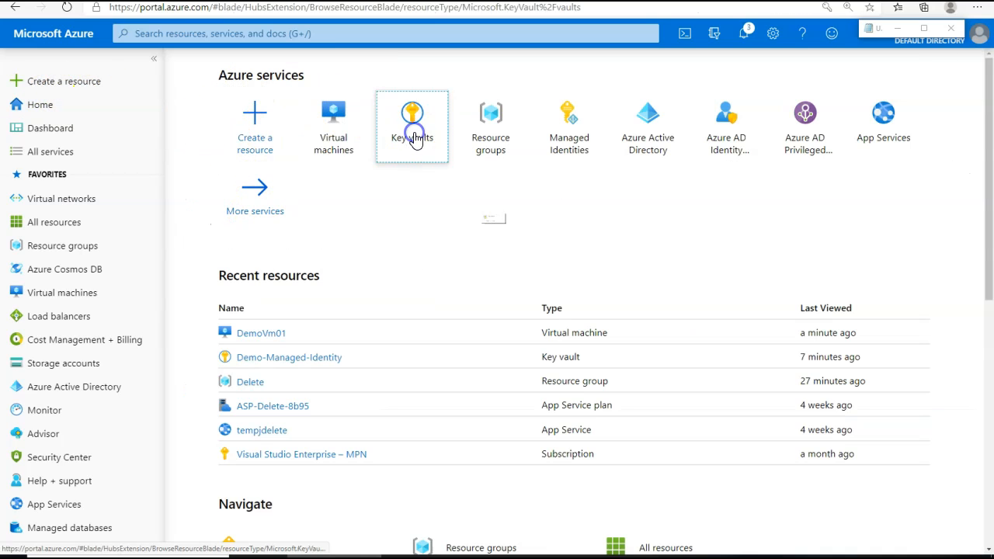
click(264, 230)
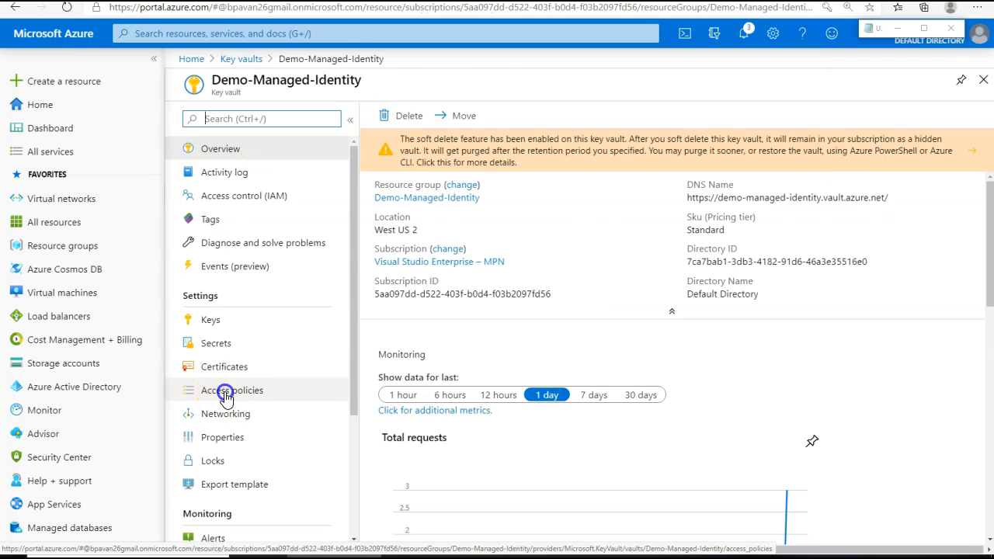
click(224, 393)
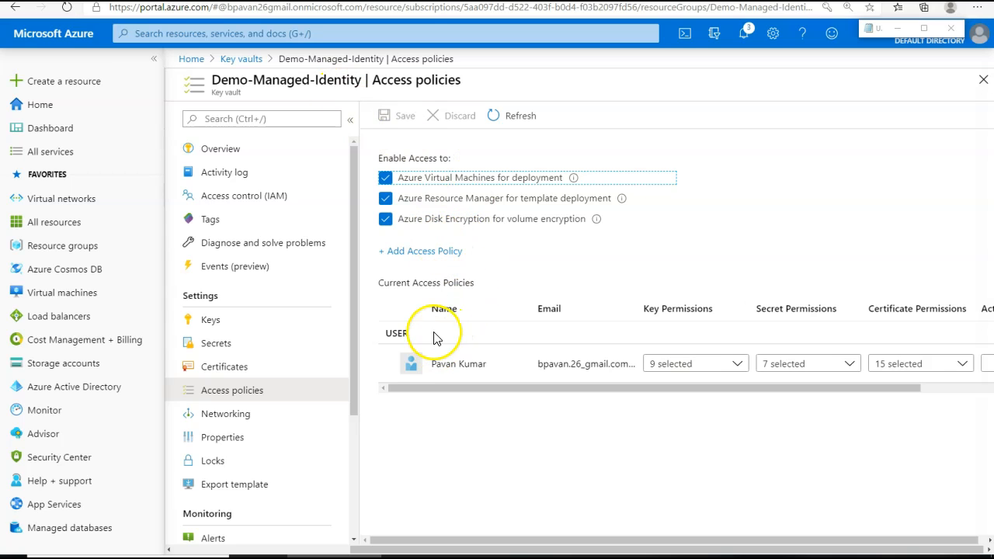
- Start a new access policy for the key vault and select DemoVm01 as its principal
click(426, 251)
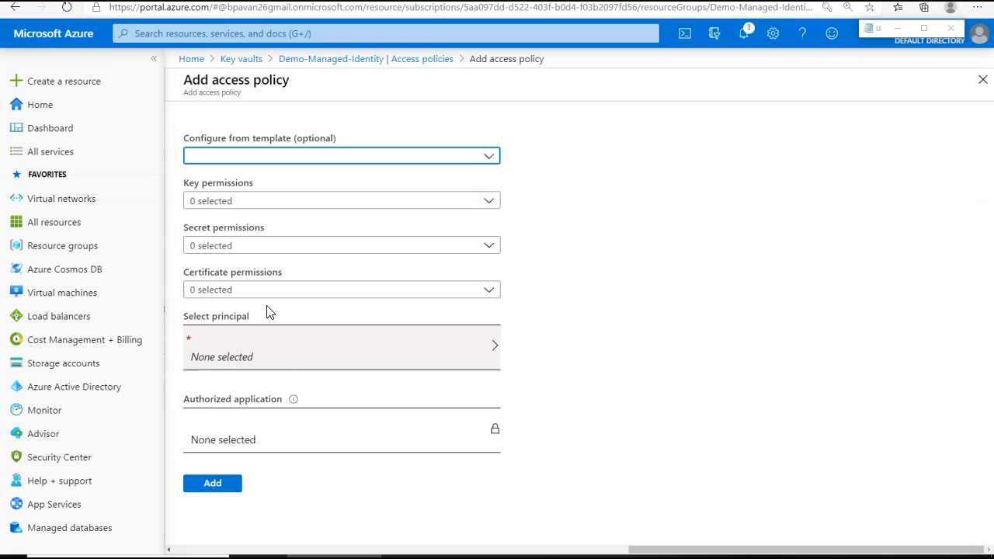
click(284, 351)
click(804, 124)
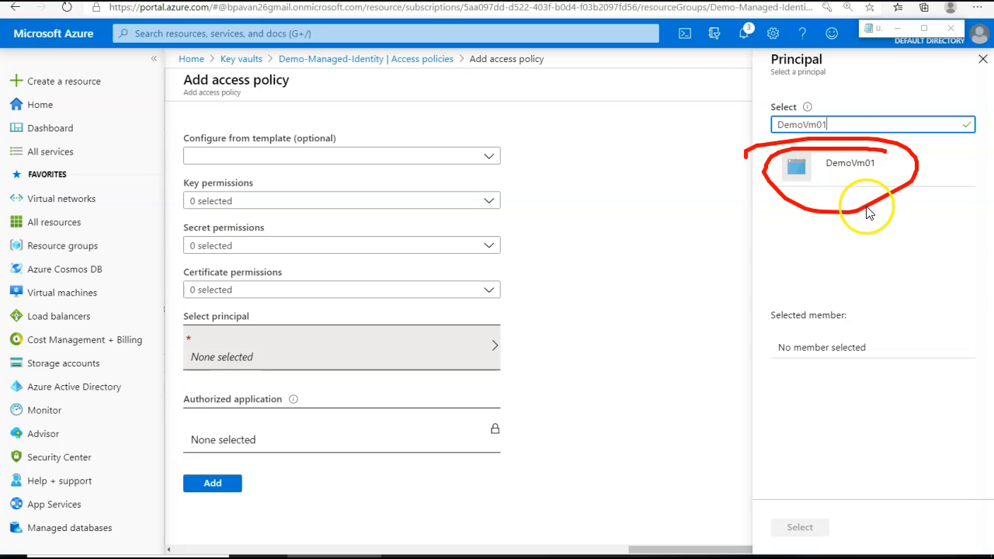
click(857, 173)
double_click(871, 353)
click(800, 527)
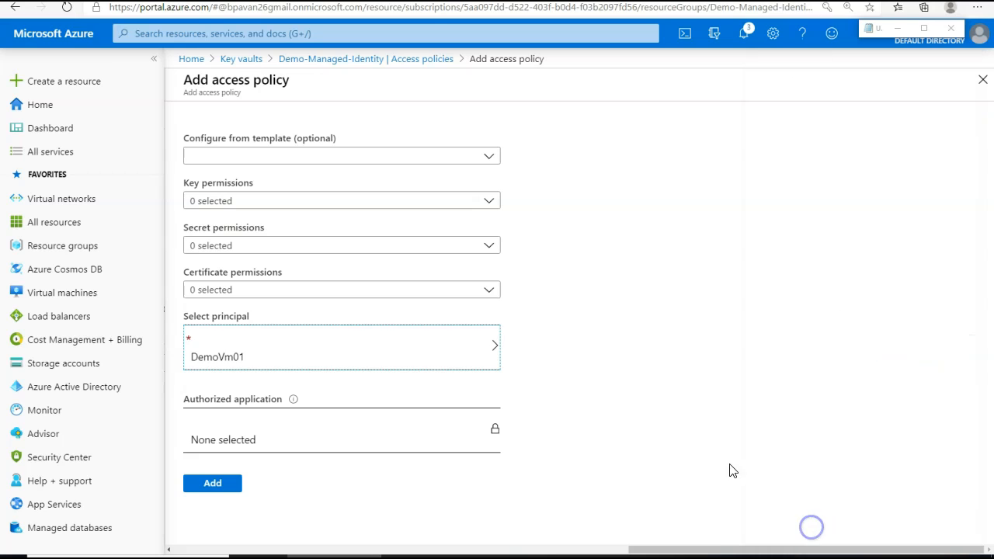
- Configure the new access policy from the Secret Management template
click(493, 157)
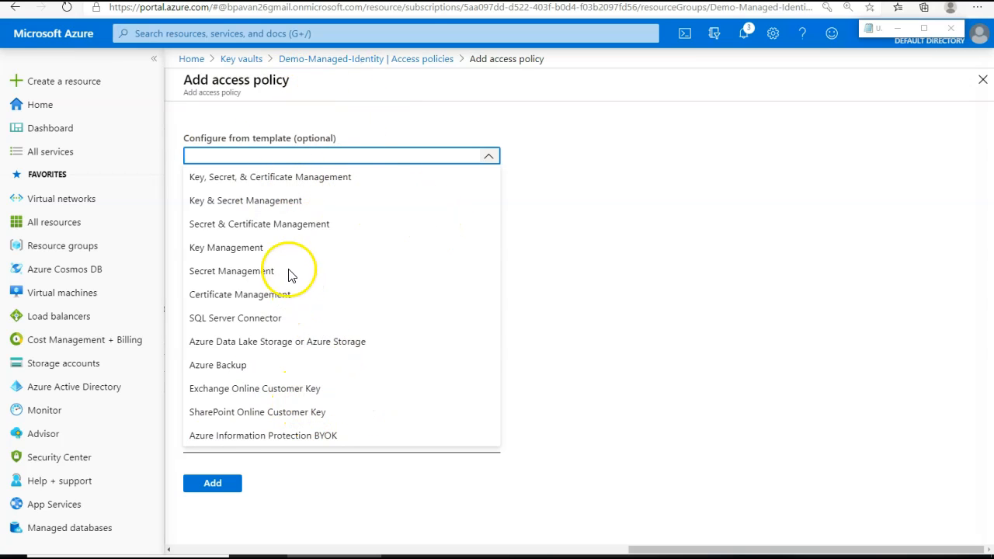
drag(285, 271, 370, 253)
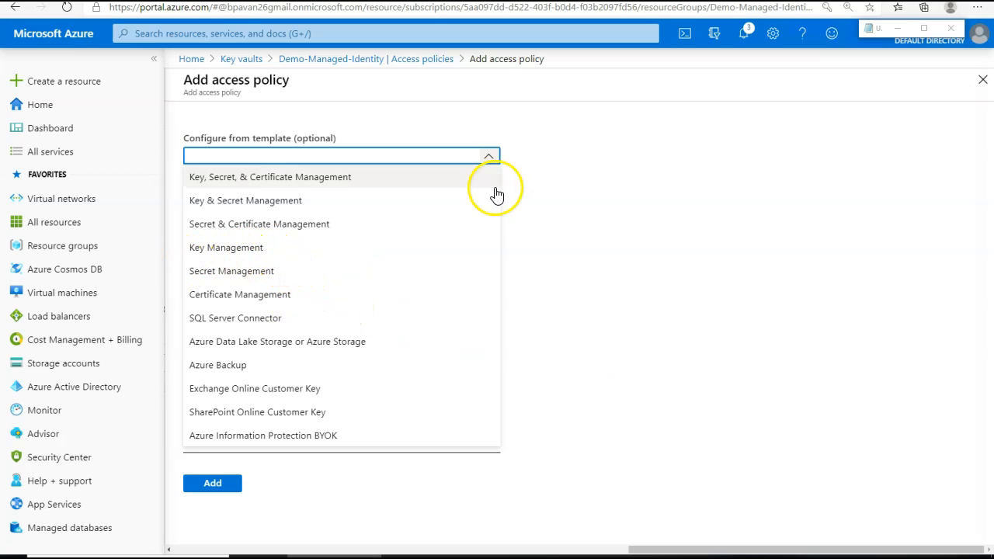
click(341, 278)
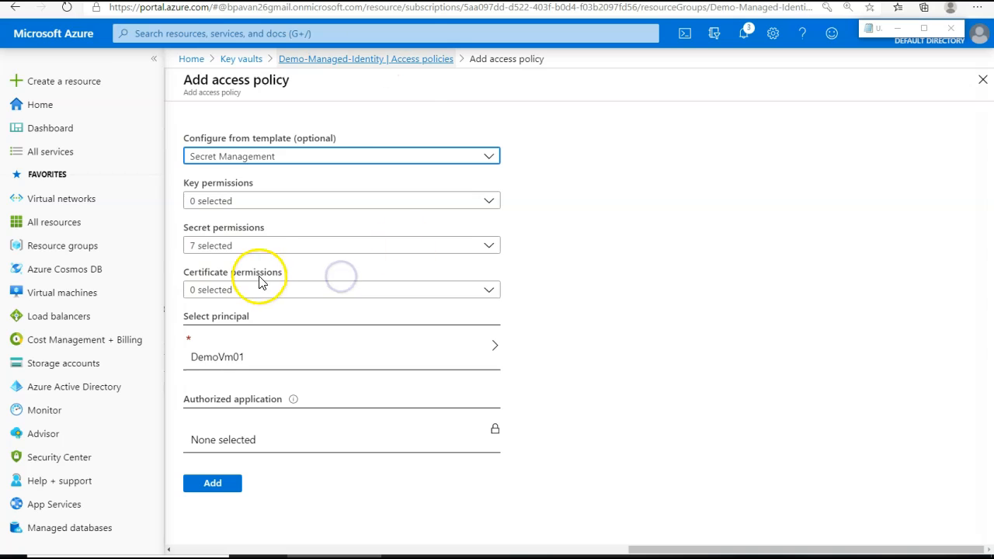
mouse_move(294, 224)
mouse_down()
mouse_move(206, 212)
mouse_move(217, 277)
mouse_move(226, 218)
mouse_move(207, 225)
mouse_up()
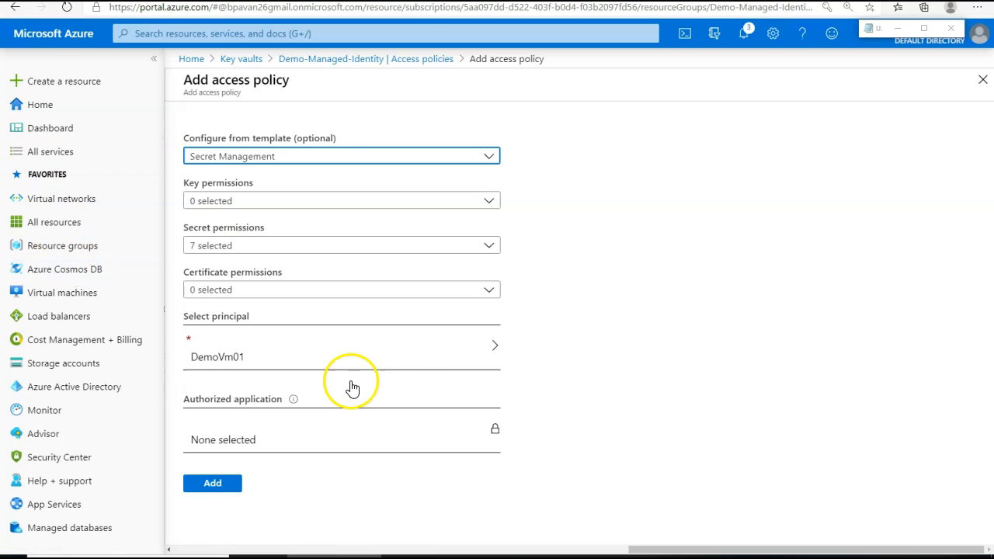
- Review the secret permissions granted by the template, such as Get and List, and check the certificate permissions
click(493, 247)
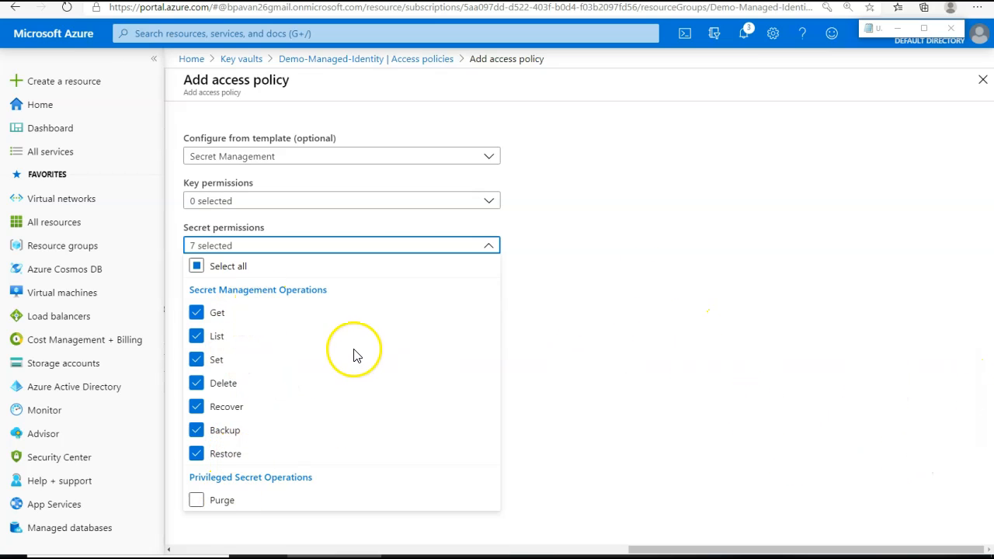
drag(231, 318, 332, 309)
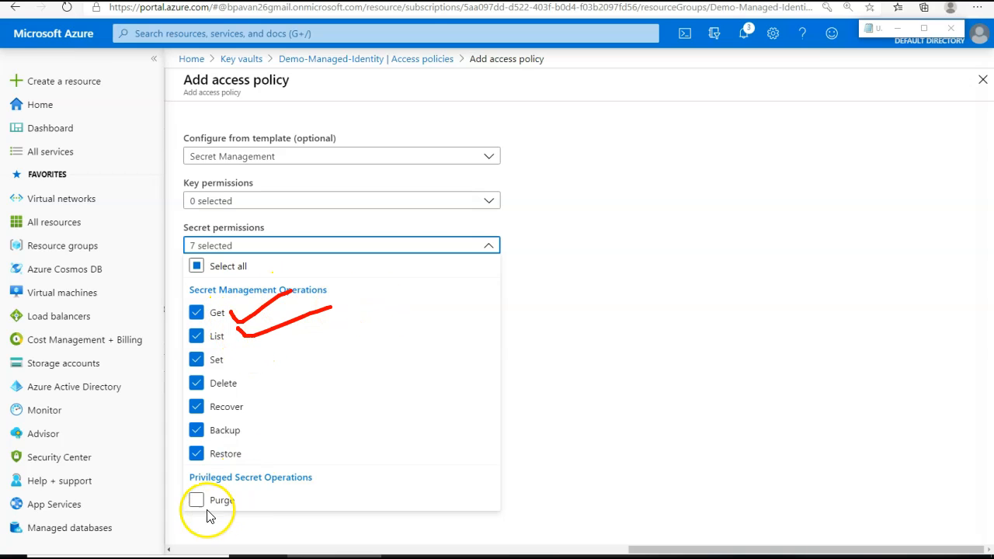
click(616, 340)
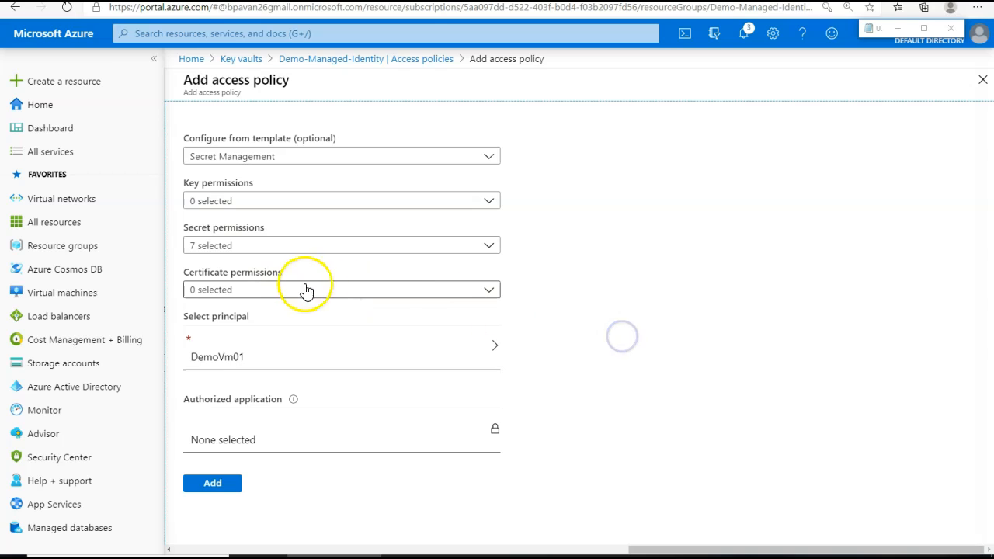
click(486, 290)
click(572, 392)
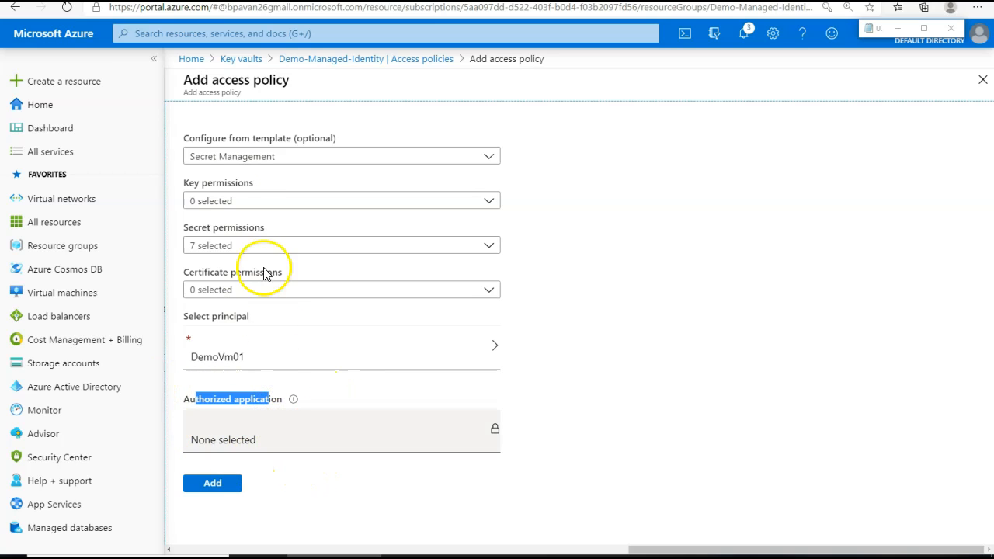
- Add the access policy for DemoVm01, review its entry under the current policies, and save the key vault's changes
click(311, 435)
click(215, 483)
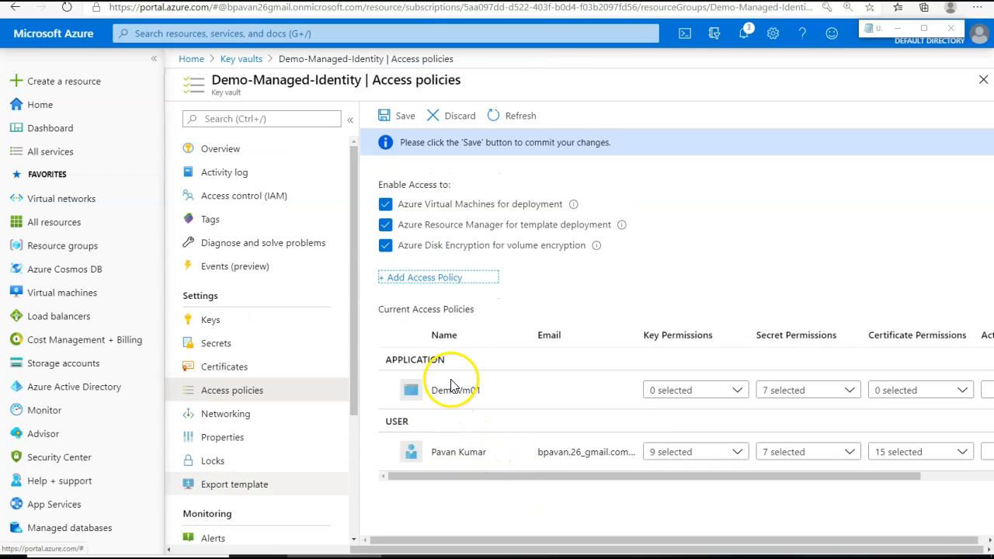
drag(450, 351, 375, 358)
mouse_move(390, 406)
mouse_down()
mouse_move(505, 402)
mouse_move(375, 362)
mouse_move(455, 410)
mouse_move(491, 400)
mouse_up()
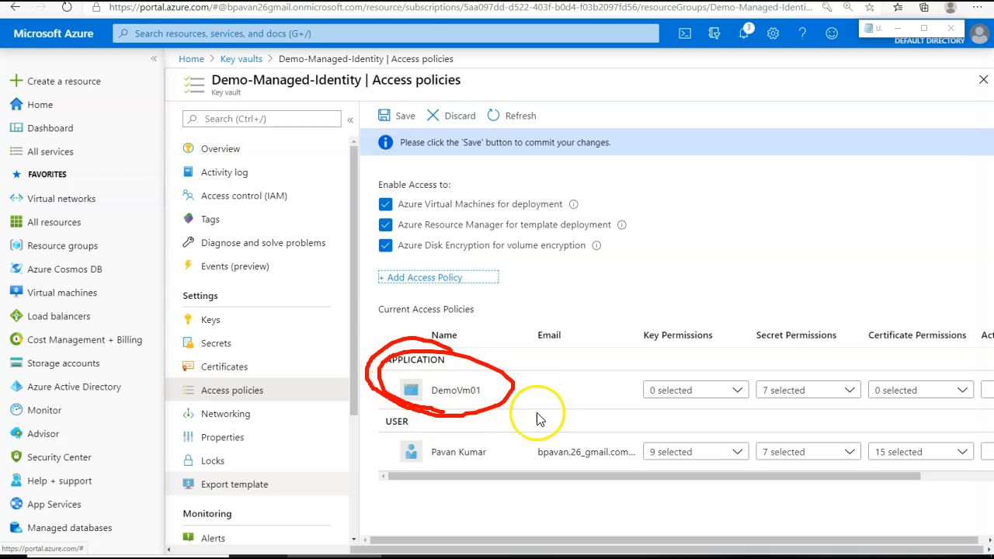
right_click(479, 395)
click(459, 491)
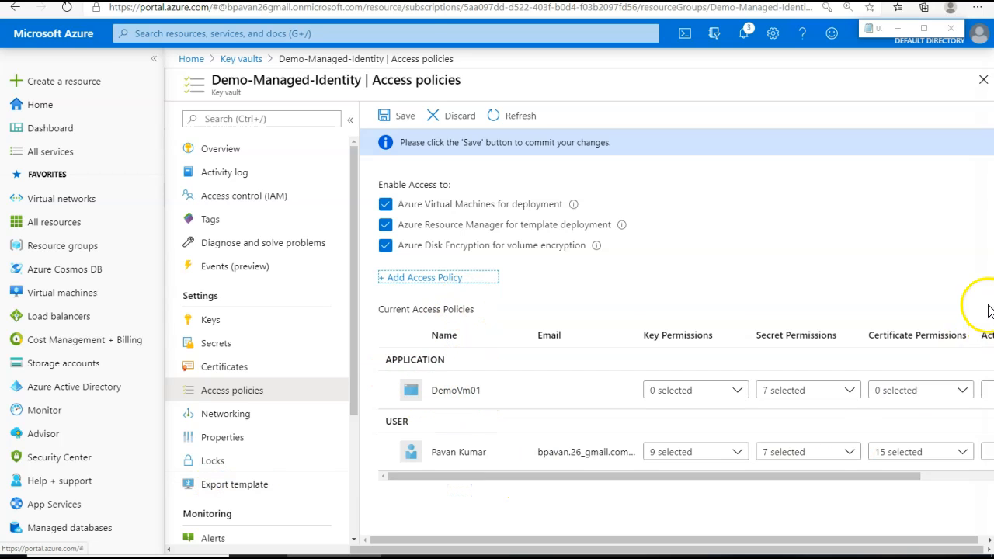
double_click(472, 392)
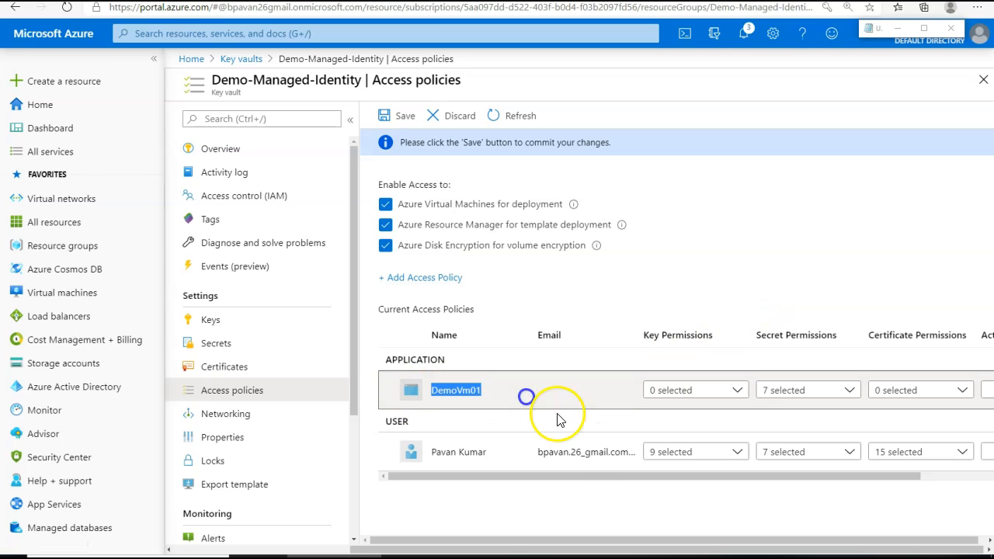
drag(568, 479, 852, 491)
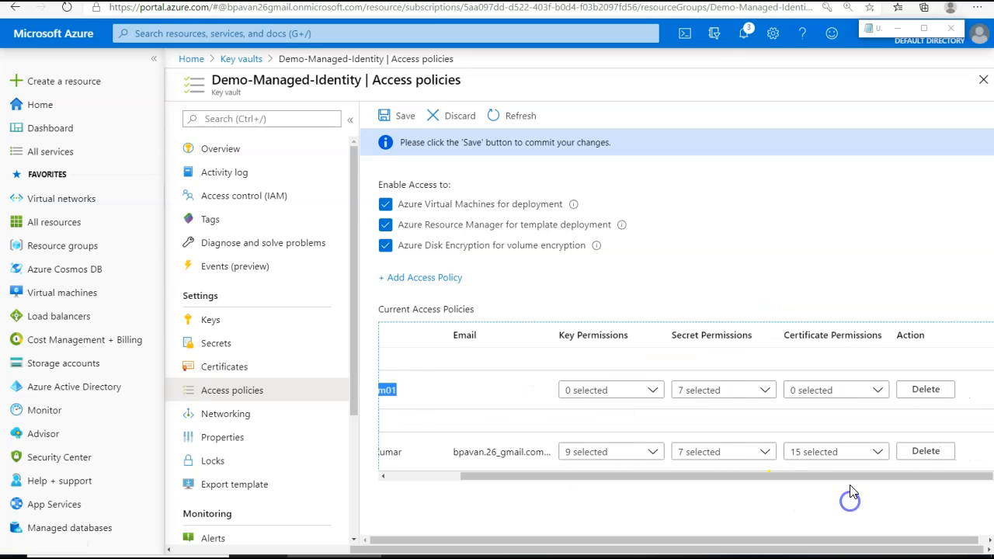
click(390, 113)
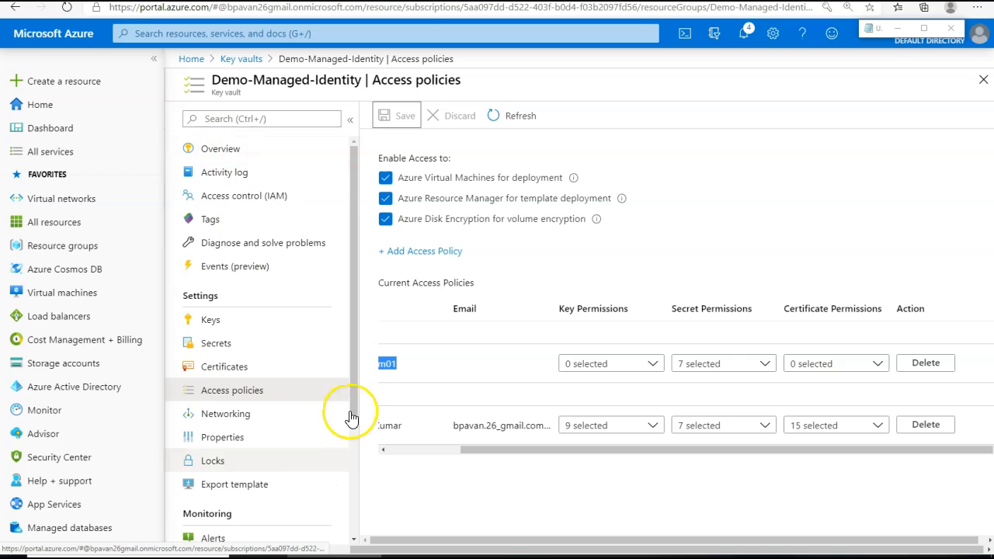
- Download the RDP file for the virtual machine DemoVm01 and open it to start the remote desktop connection
click(62, 292)
click(250, 240)
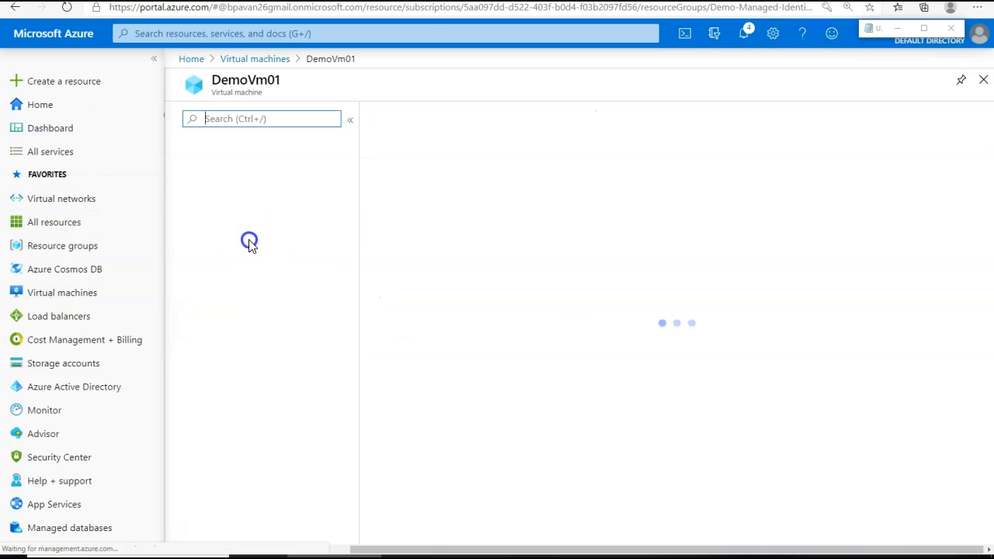
click(414, 124)
click(388, 141)
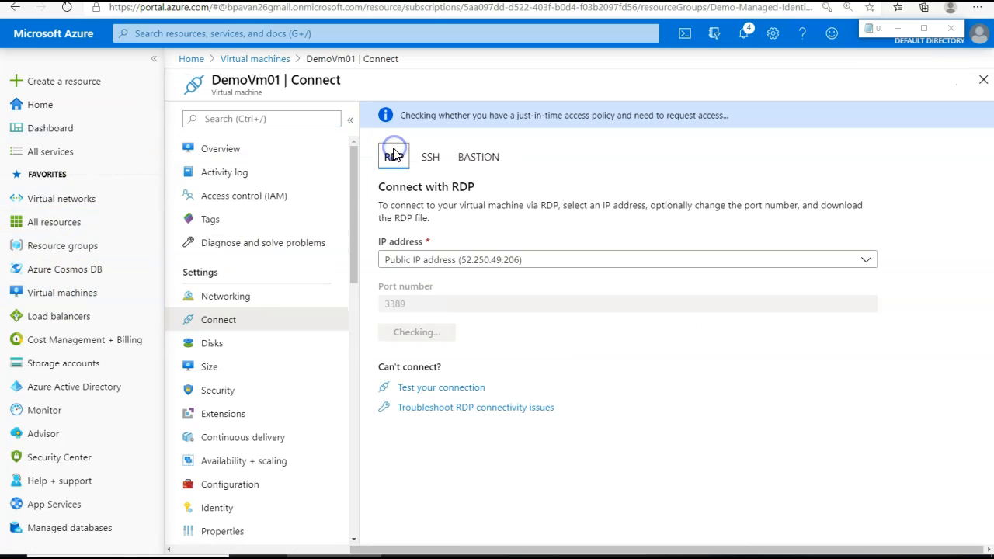
click(435, 332)
click(60, 542)
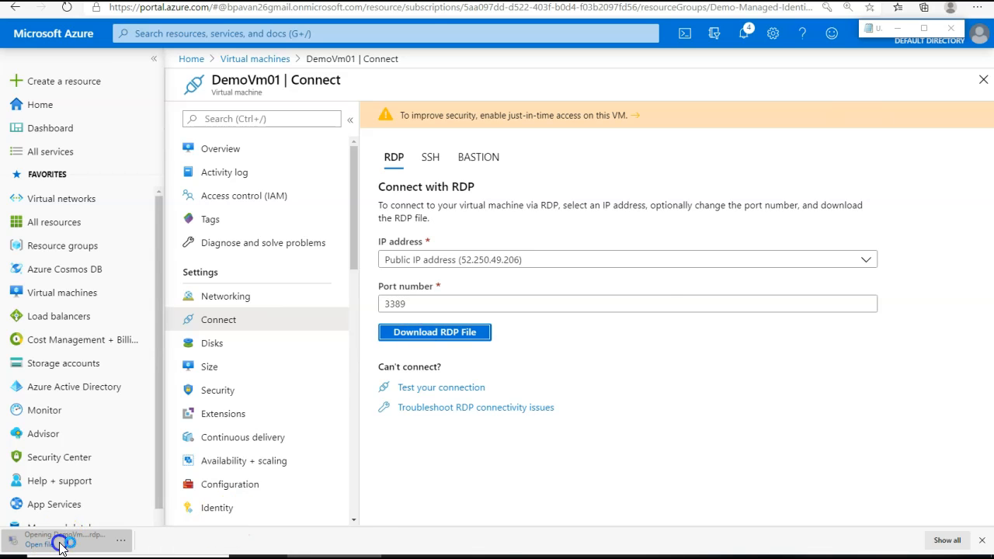
click(580, 334)
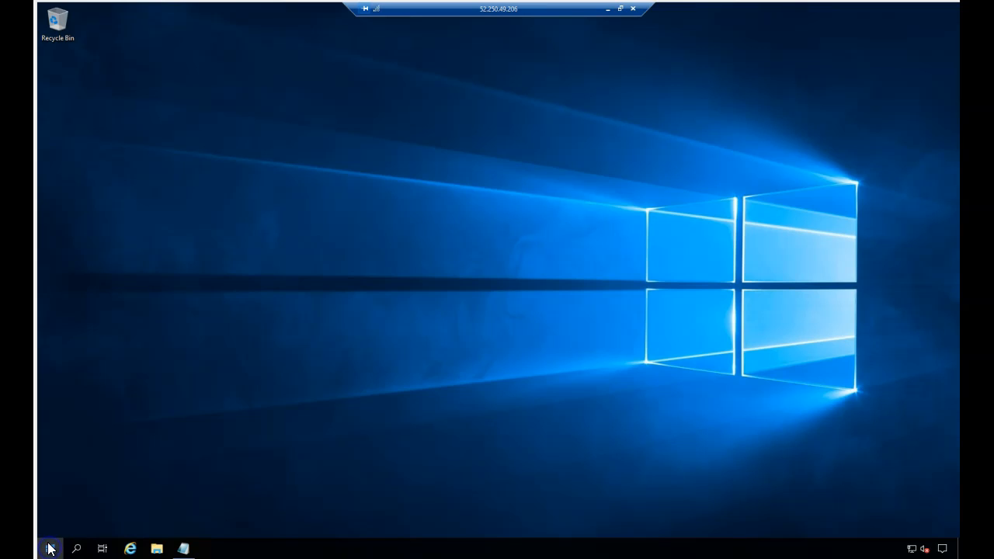
- Find Windows PowerShell on the remote virtual machine and run it as administrator
click(49, 549)
text(powers)
right_click(137, 289)
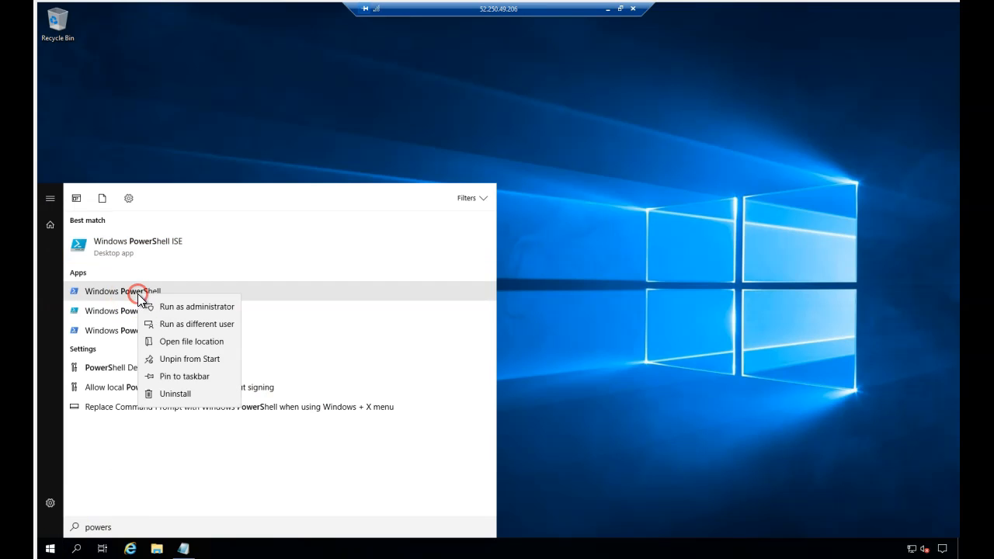
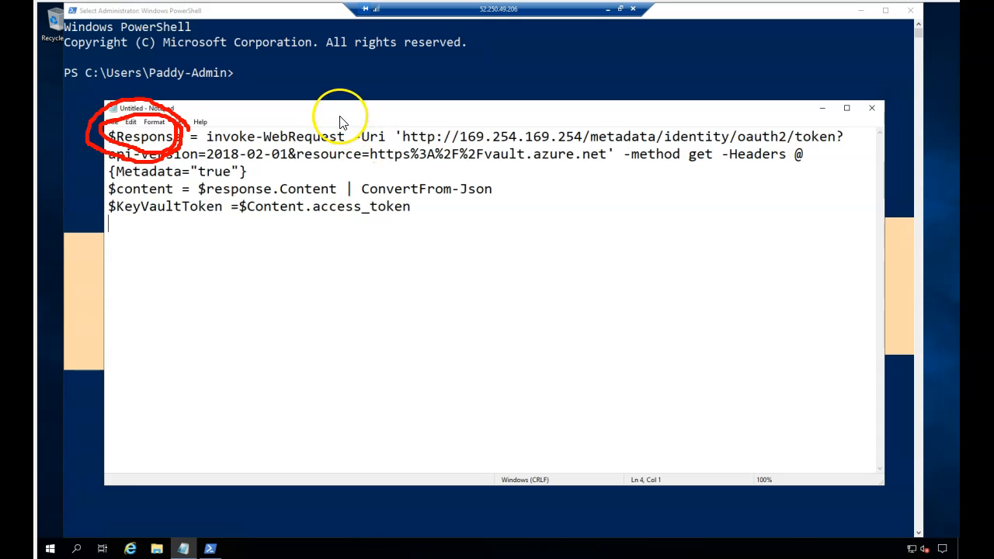
- Examine the invoke-WebRequest command in Notepad, including its metadata token address, API version, vault resource and $Response variable
drag(399, 143, 651, 162)
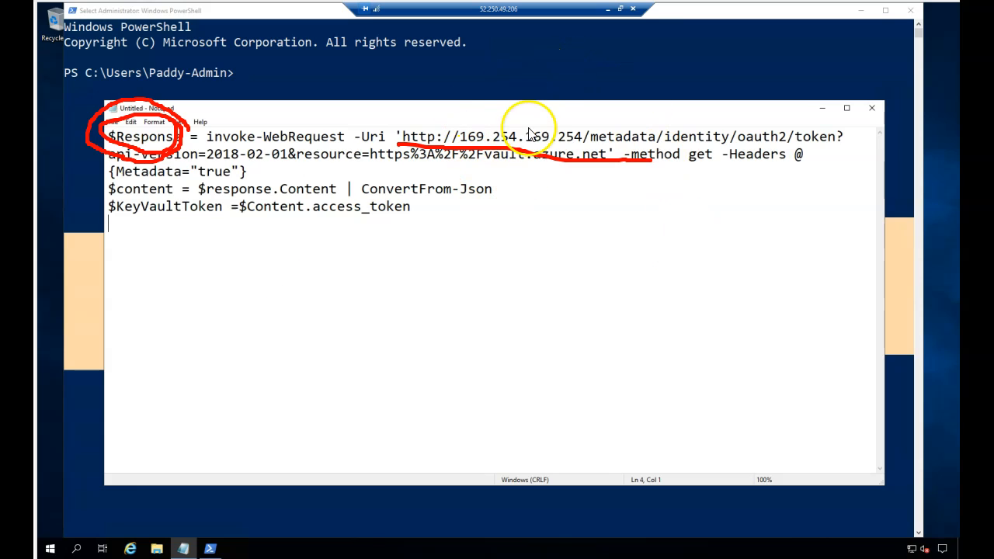
drag(469, 155, 614, 140)
mouse_move(687, 148)
mouse_down()
mouse_move(851, 143)
mouse_move(844, 111)
mouse_move(808, 122)
mouse_up()
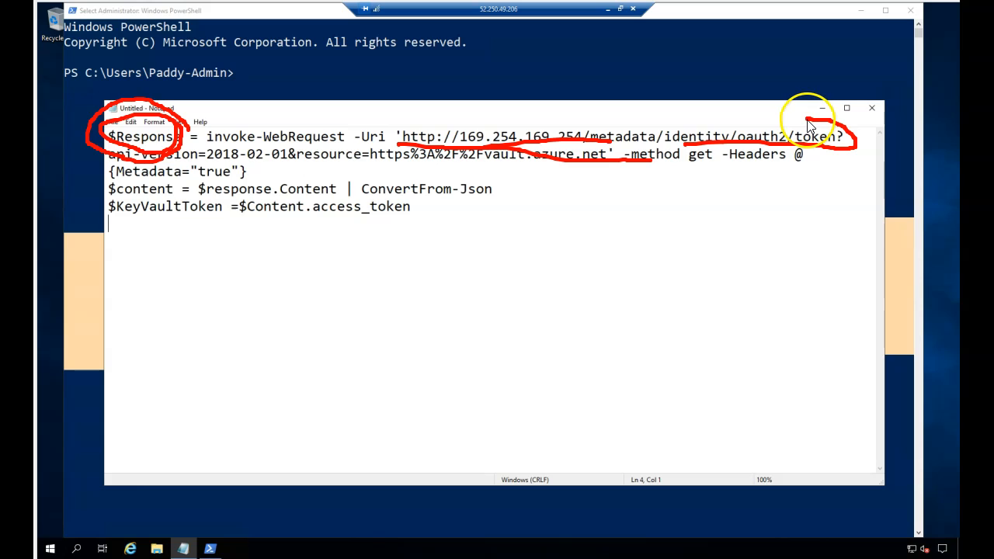
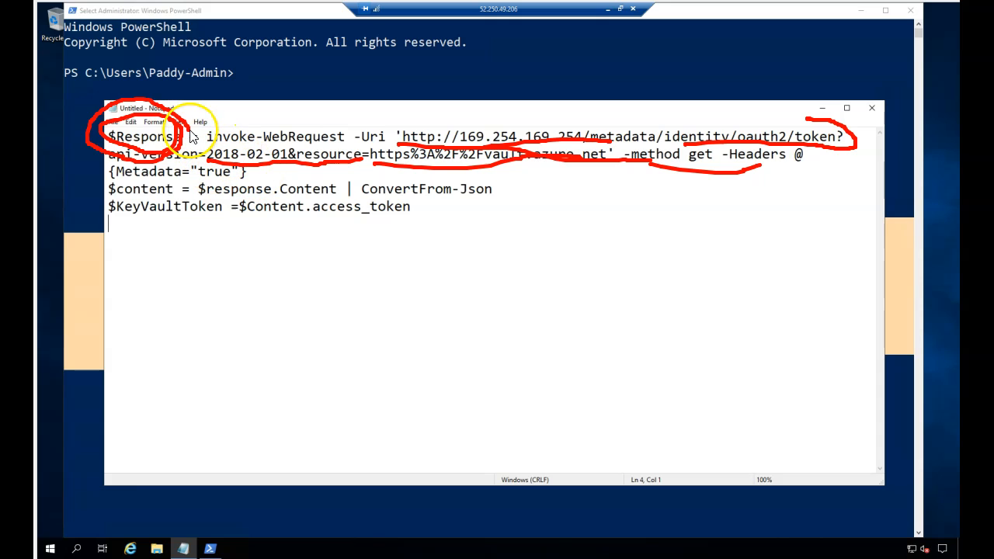
drag(106, 135, 136, 120)
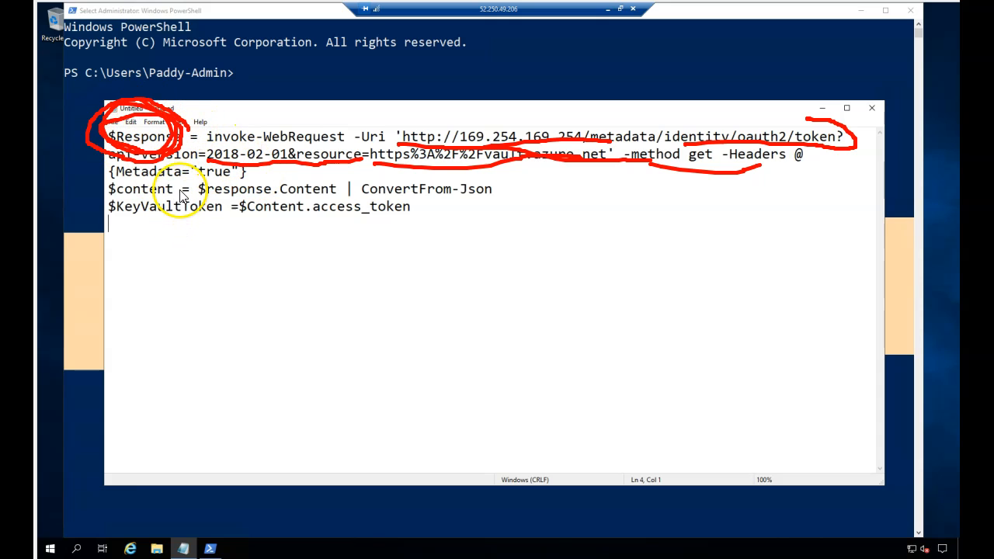
- Examine the $content line with ConvertFrom-Json and the $KeyVaultToken line in the Notepad script
mouse_move(272, 140)
mouse_down()
mouse_move(150, 101)
mouse_move(247, 138)
mouse_up()
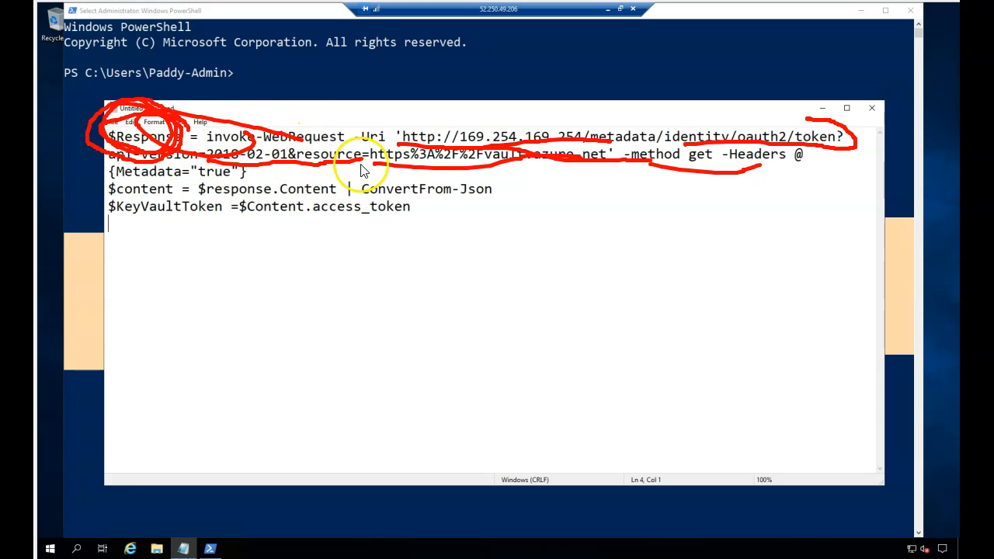
mouse_move(460, 167)
mouse_down()
mouse_move(363, 165)
mouse_move(455, 188)
mouse_move(349, 222)
mouse_move(449, 204)
mouse_up()
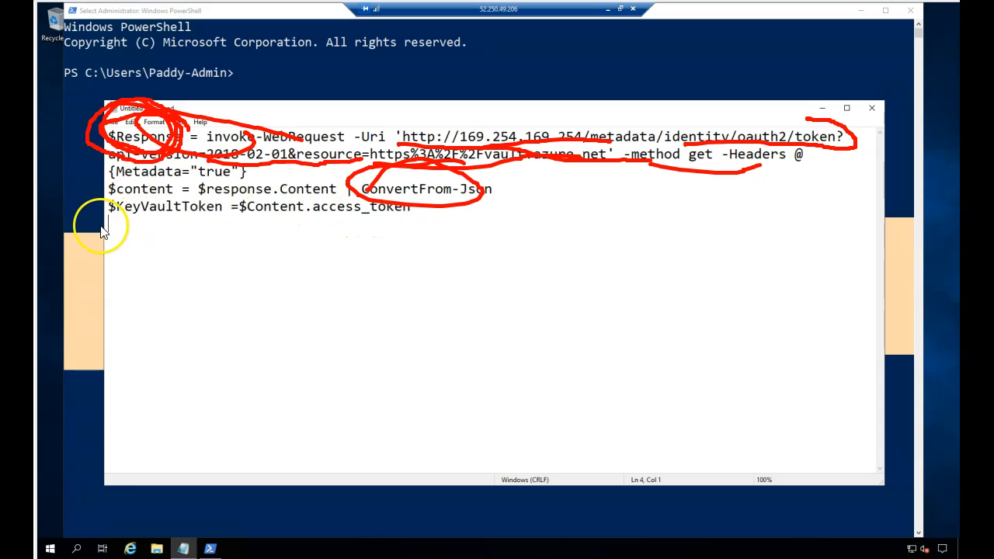
drag(115, 220, 214, 229)
mouse_move(180, 285)
mouse_down()
mouse_move(146, 329)
mouse_move(165, 373)
mouse_up()
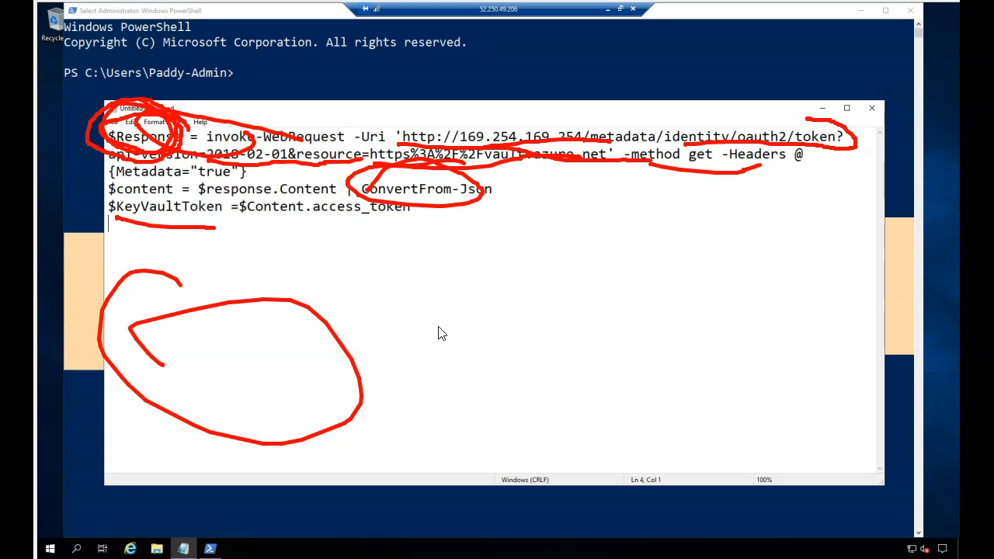
key(Escape)
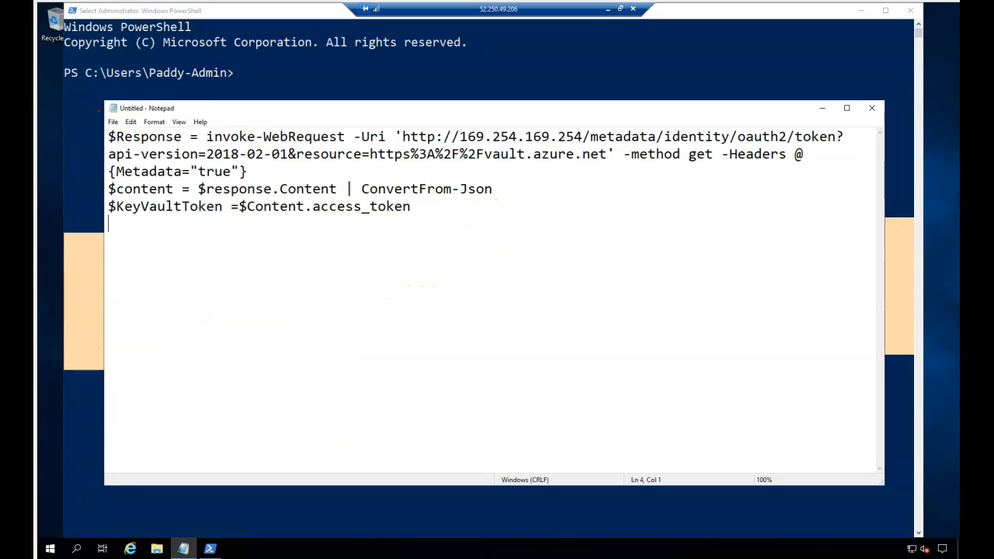
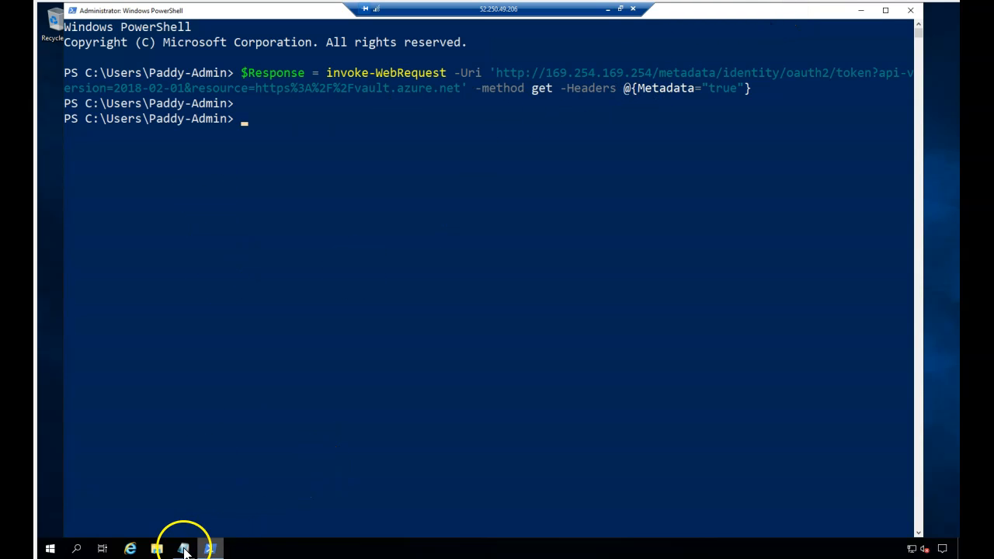
- Copy the $content and $KeyVaultToken lines from Notepad one at a time and run them in PowerShell on the virtual machine
click(184, 549)
drag(496, 190, 95, 190)
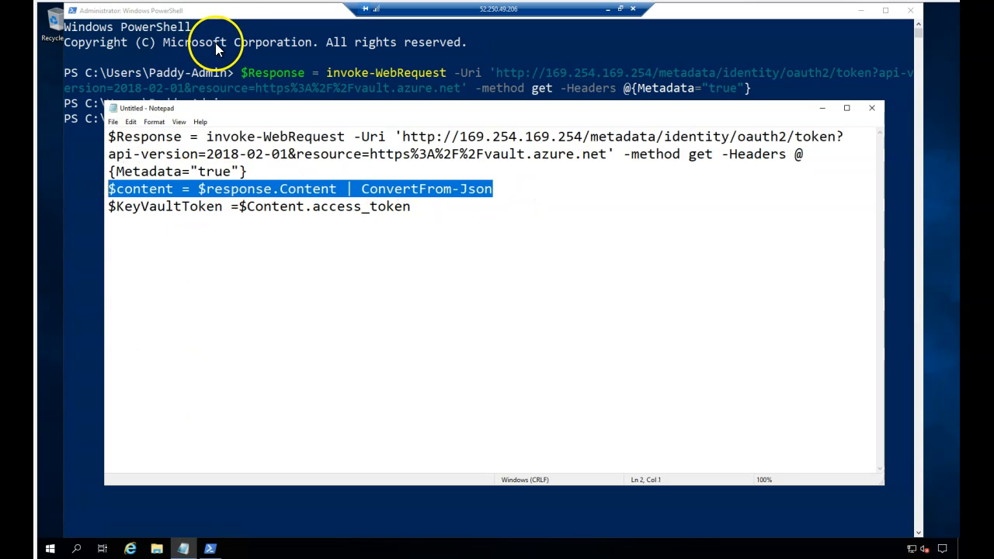
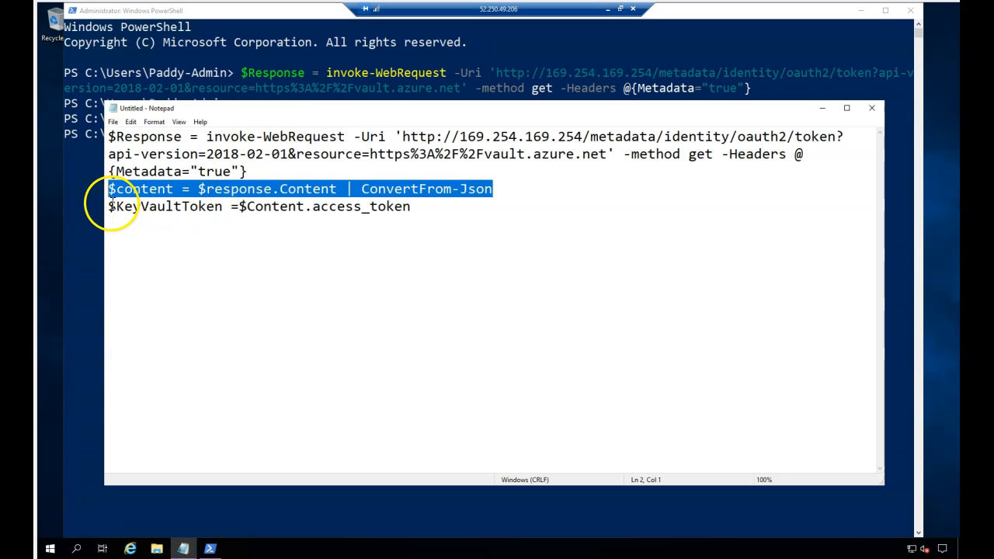
drag(108, 207, 420, 207)
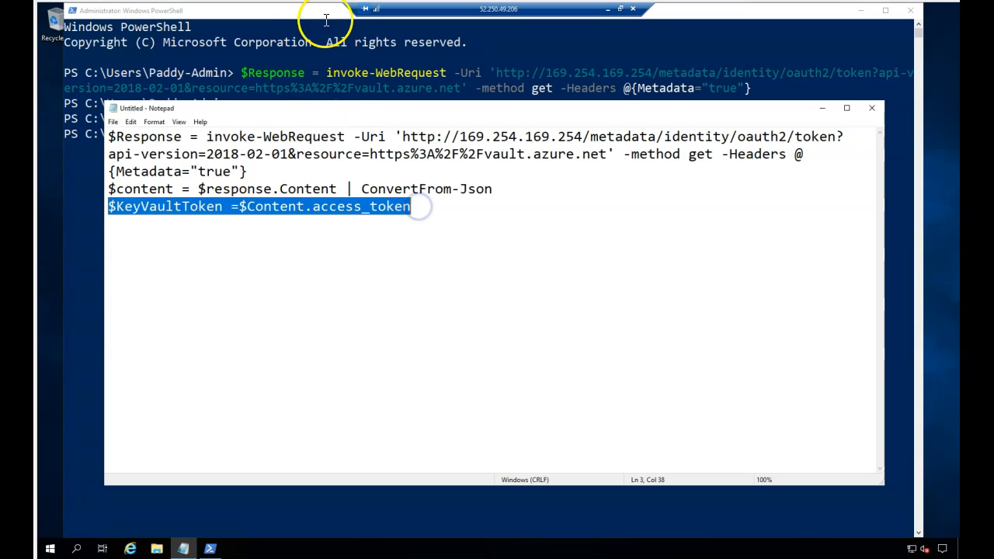
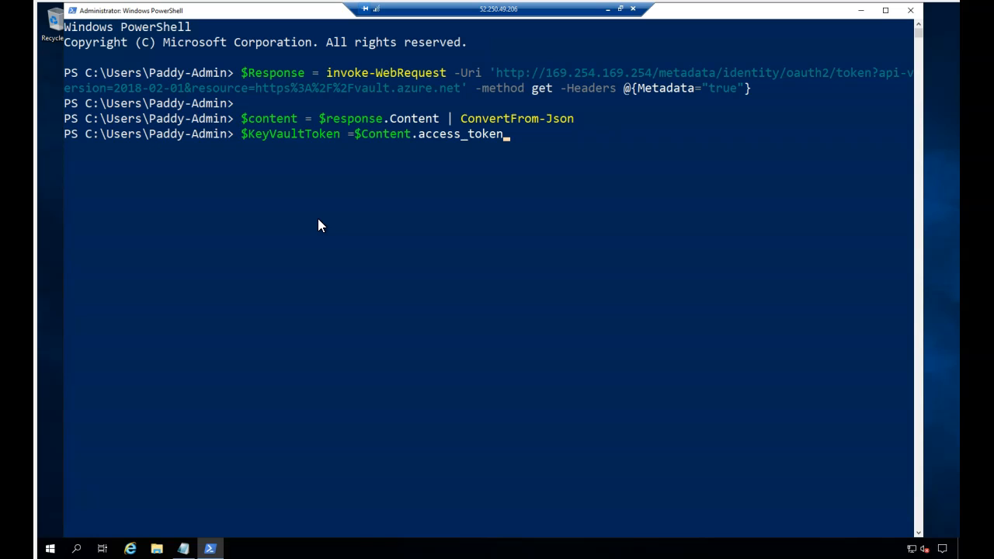
key(Return)
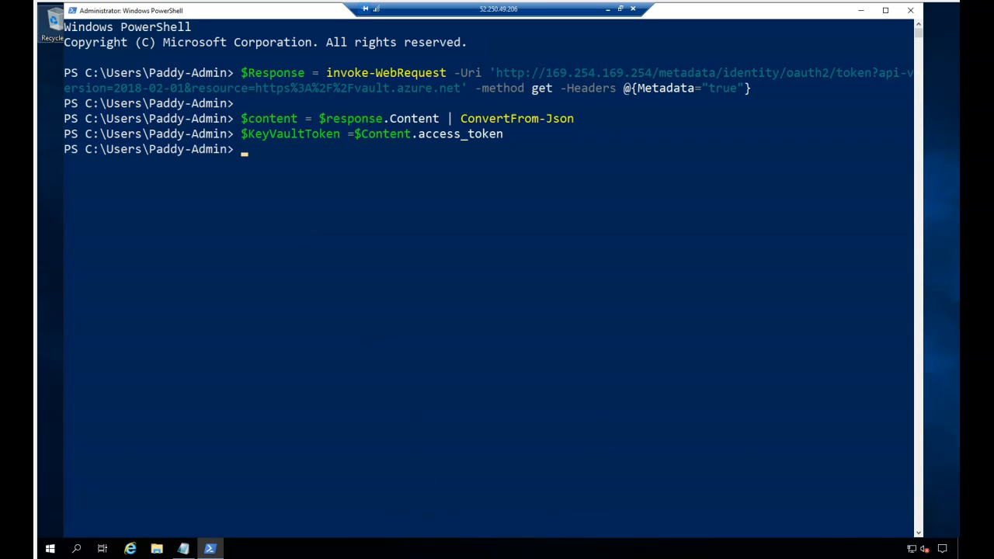
- Review the Linux VM curl commands and the key vault URL and secret name placeholders of the secret request in the other Notepad file
key(alt+Tab)
drag(234, 337, 111, 288)
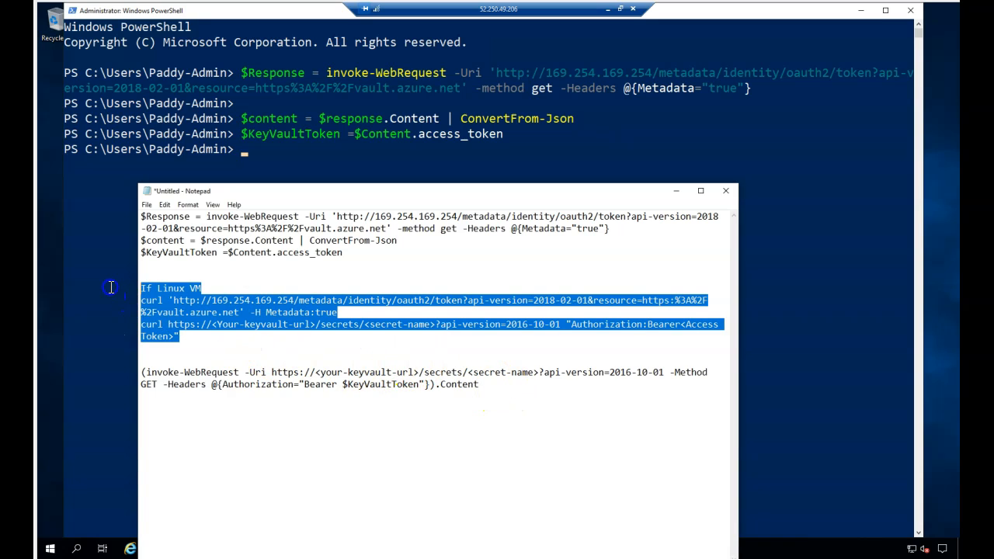
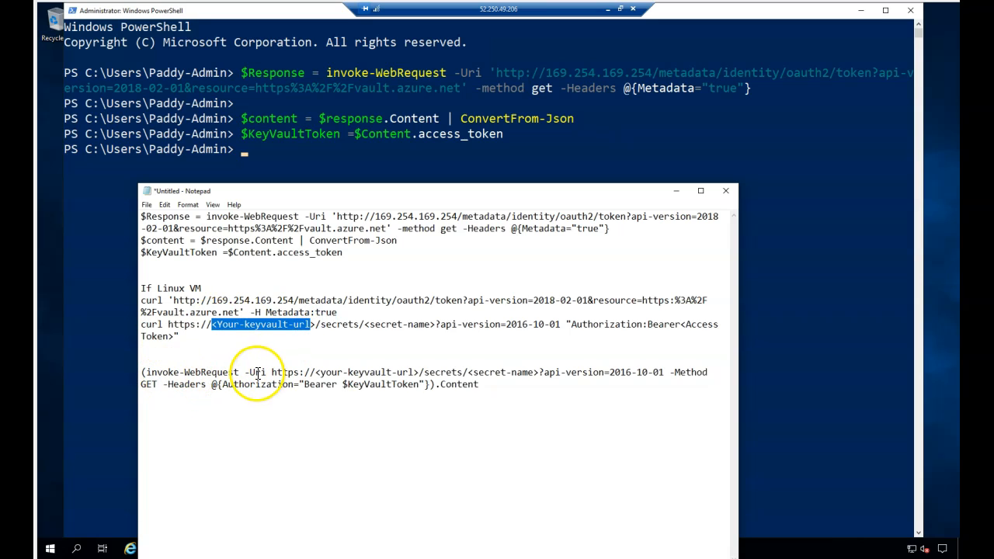
drag(271, 372, 342, 368)
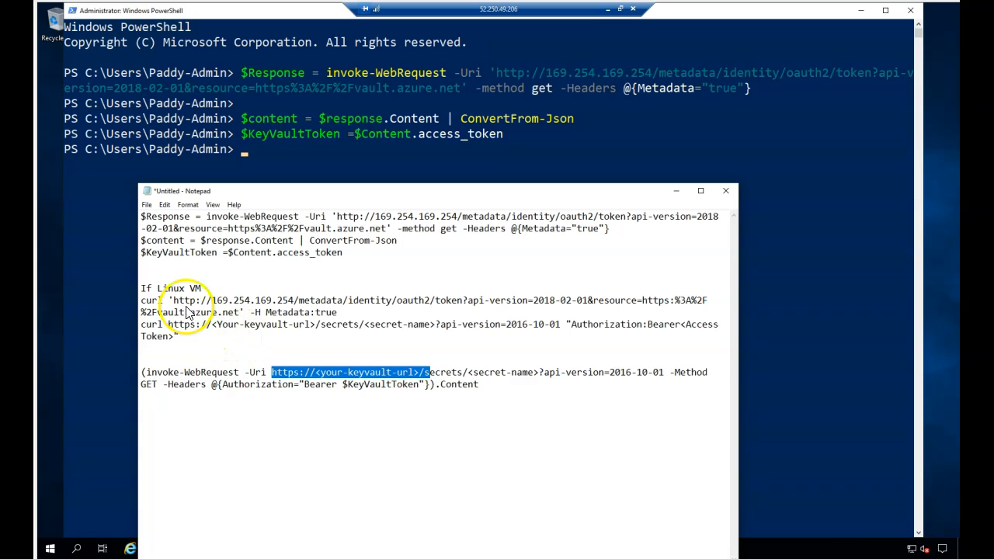
drag(149, 289, 208, 289)
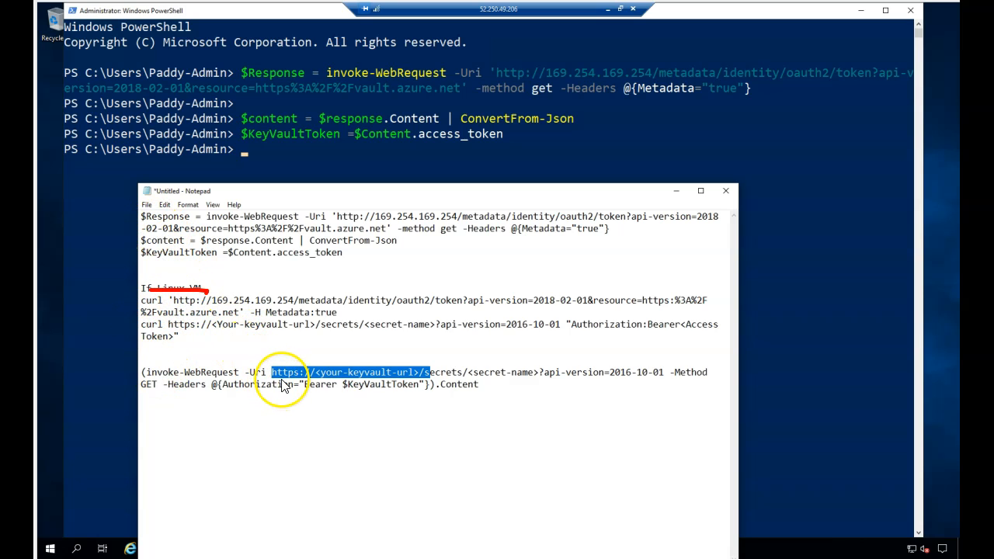
mouse_move(433, 371)
mouse_down()
mouse_move(366, 340)
mouse_move(268, 367)
mouse_move(357, 392)
mouse_move(403, 355)
mouse_move(462, 358)
mouse_move(435, 358)
mouse_move(433, 386)
mouse_move(507, 382)
mouse_move(521, 344)
mouse_move(472, 373)
mouse_move(519, 375)
mouse_move(481, 397)
mouse_move(503, 391)
mouse_up()
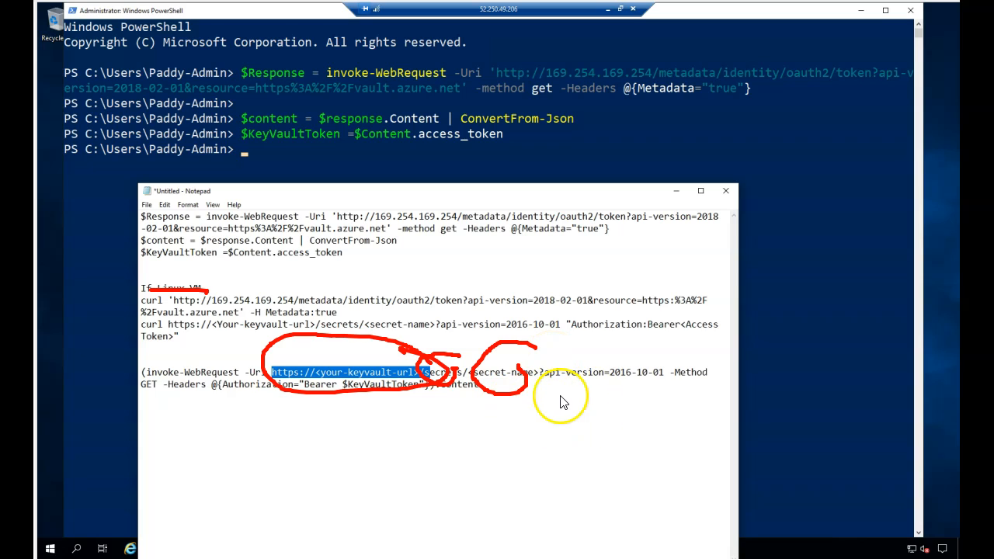
key(Escape)
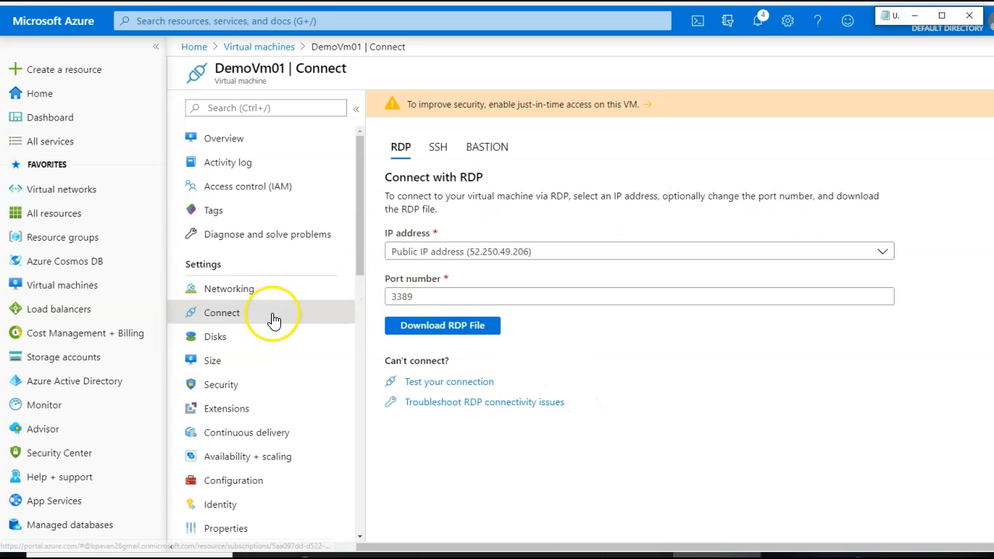
- Switch to the Azure portal and open secret FBAuthsecret in key vault Demo-Managed-Identity
click(39, 93)
click(438, 106)
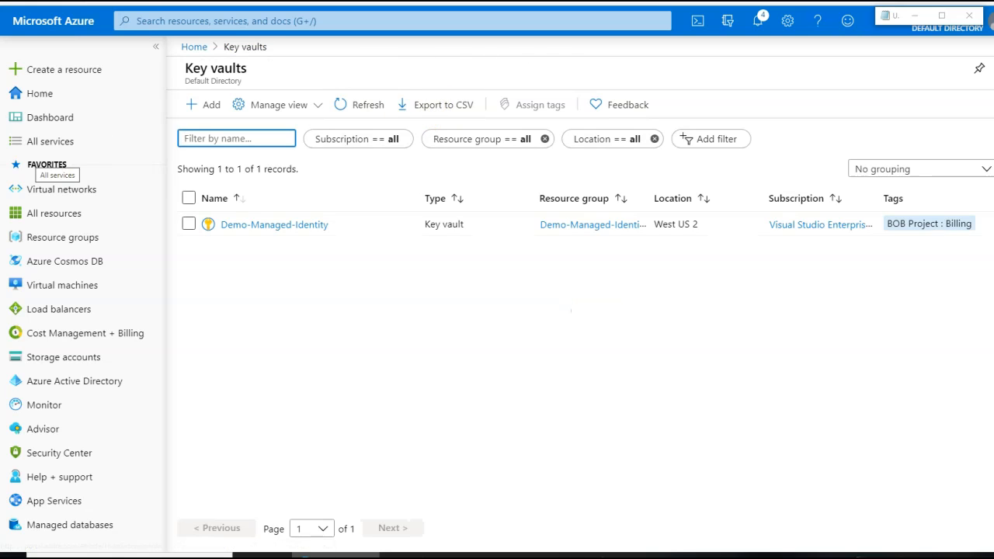
click(253, 225)
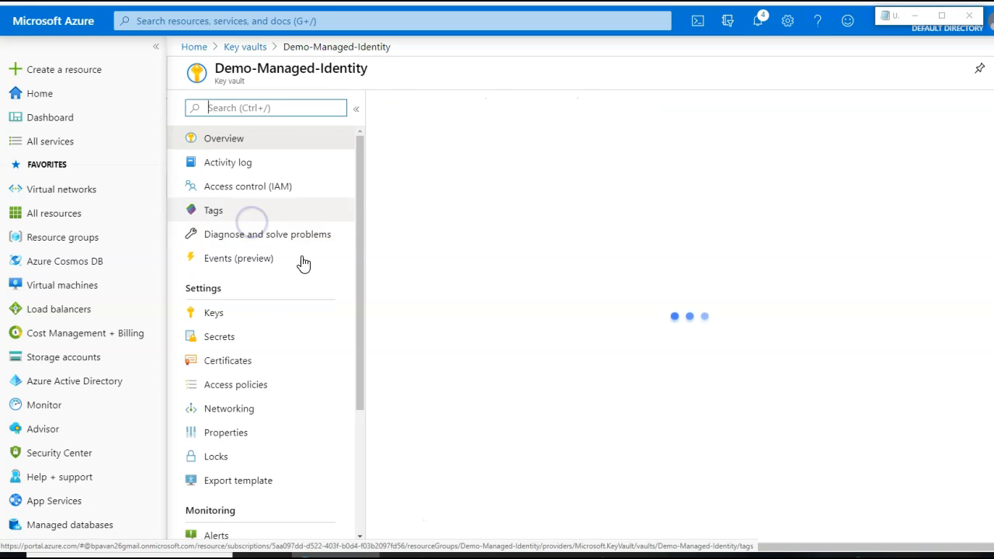
click(221, 336)
click(413, 164)
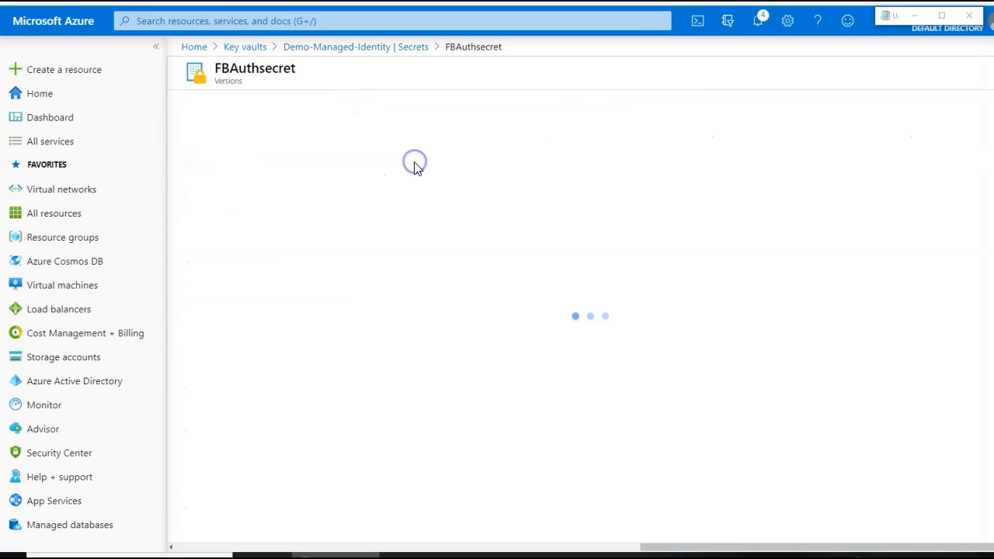
mouse_move(303, 66)
mouse_down()
mouse_move(271, 44)
mouse_move(222, 116)
mouse_move(248, 39)
mouse_move(262, 44)
mouse_move(249, 44)
mouse_move(281, 90)
mouse_up()
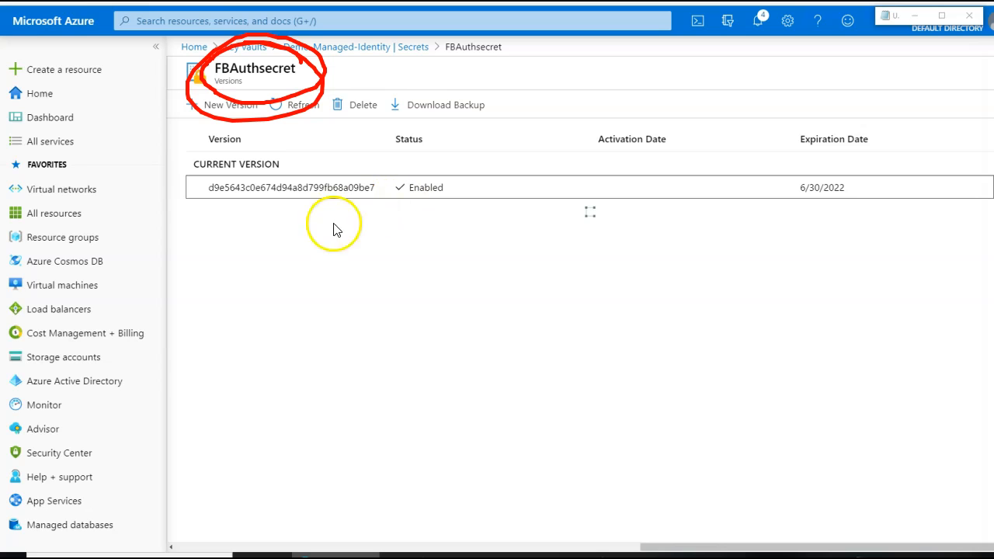
- Open the current version of FBAuthsecret and copy its Secret Identifier
click(303, 195)
click(399, 243)
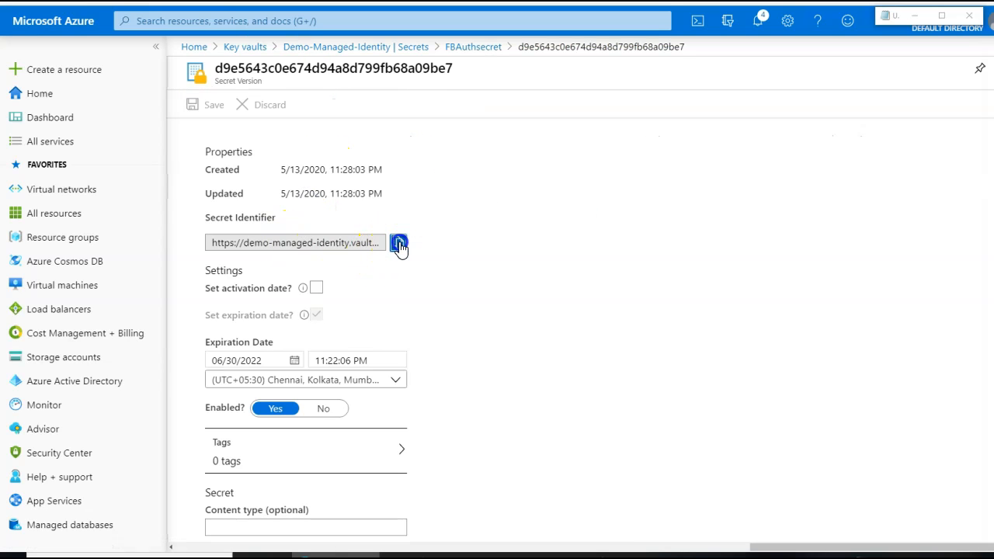
drag(249, 243, 456, 264)
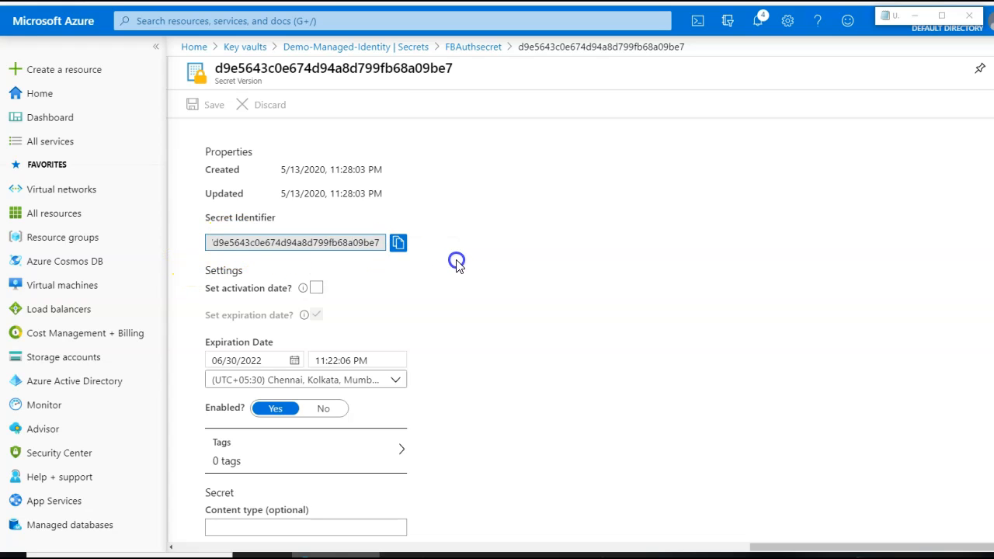
click(401, 245)
mouse_move(630, 556)
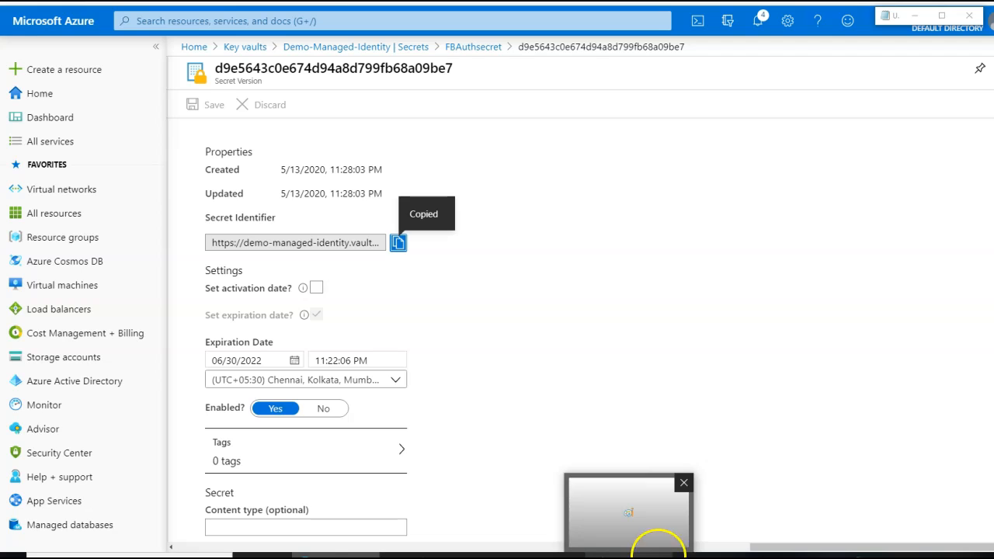
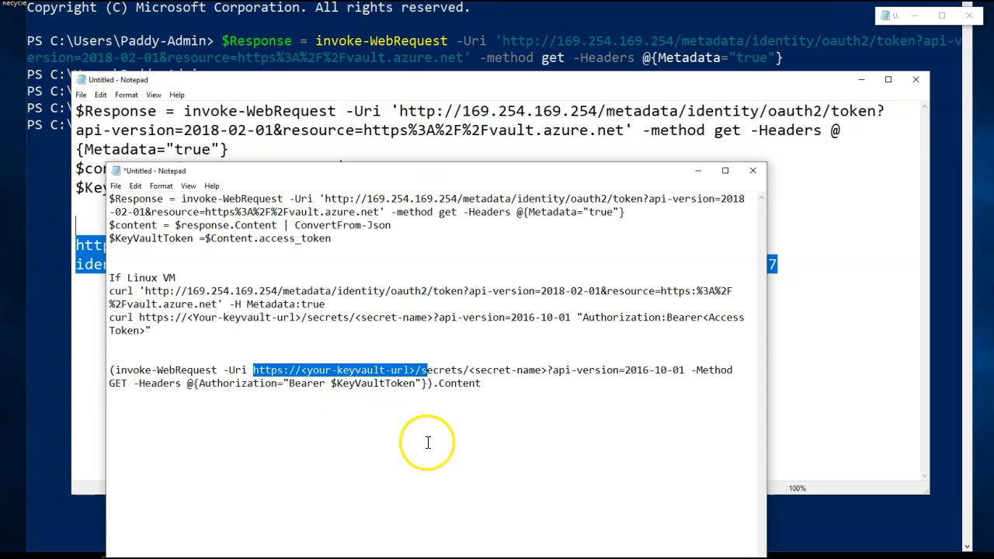
click(428, 442)
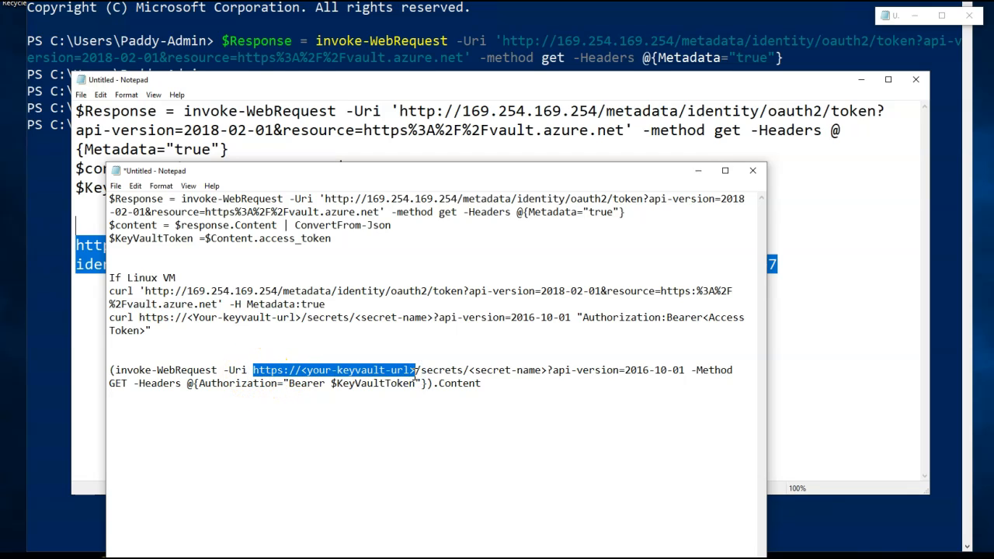
key(ctrl+v)
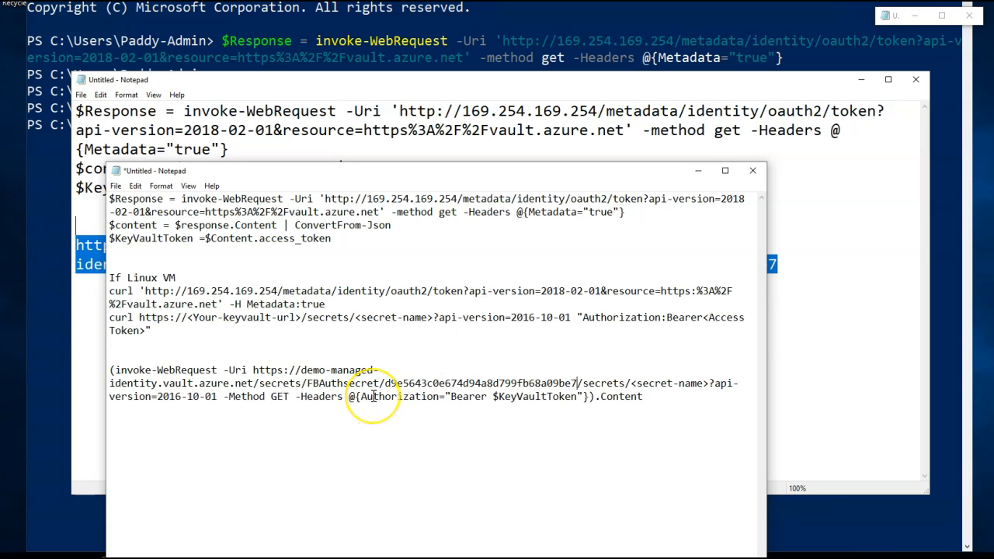
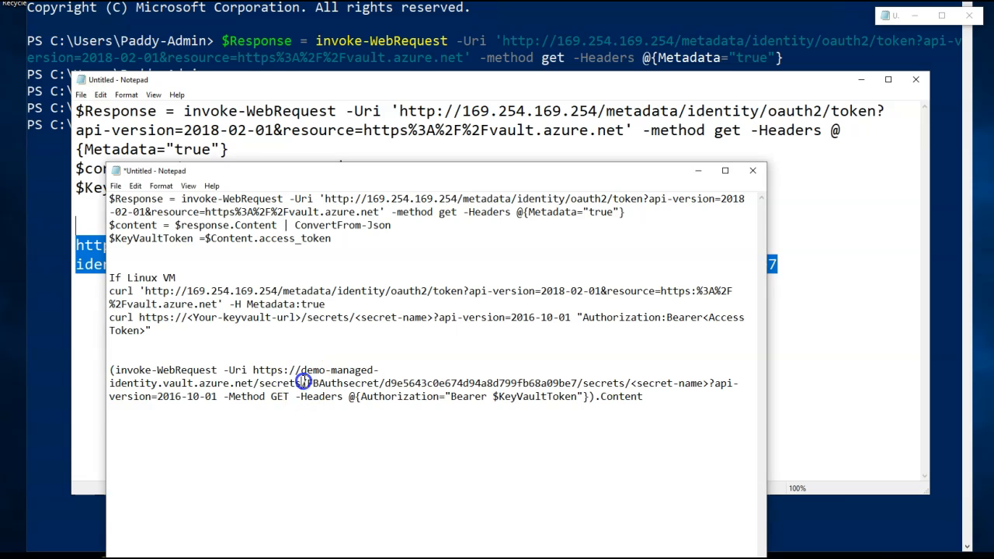
- Remove the version ID, duplicate secrets segment and <secret-name> placeholder after FBAuthsecret, and copy the command into the virtual machine's Notepad below the identifier
click(303, 383)
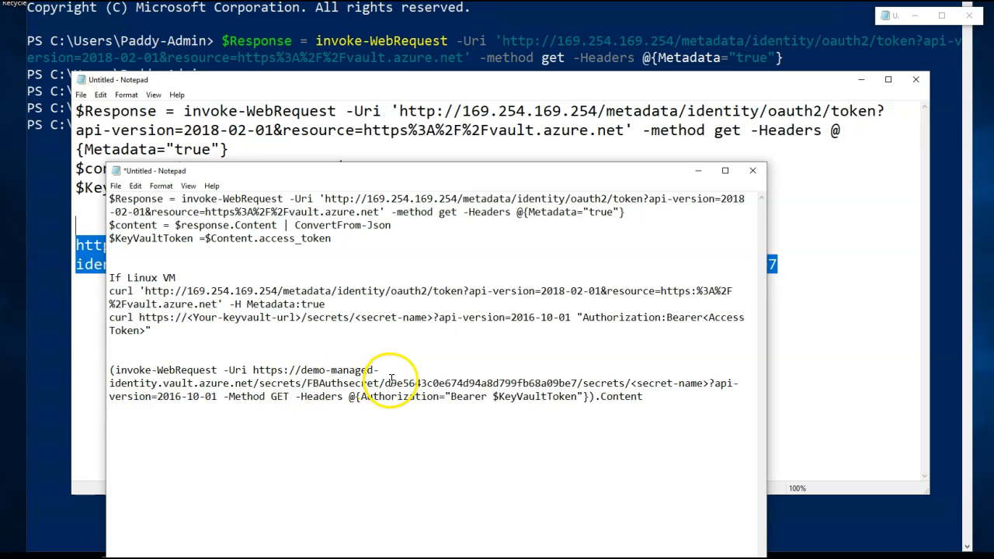
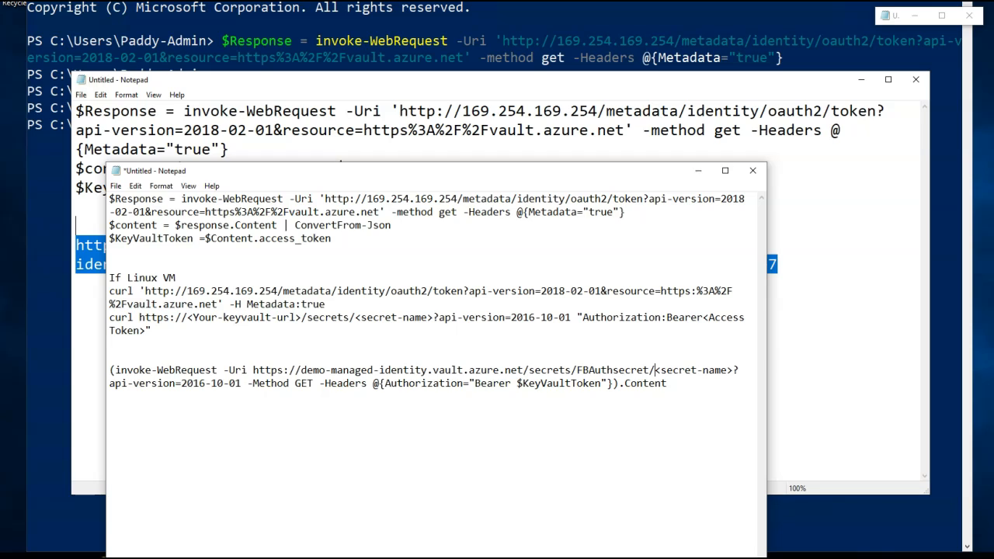
key(shift+Right)
key(shift+Right)
key(shift+Right)
key(shift+Right)
key(shift+Right)
key(shift+Right)
key(shift+Right)
key(shift+Right)
key(shift+Right)
key(shift+Right)
key(shift+Right)
key(shift+Right)
key(shift+Right)
key(shift+Right)
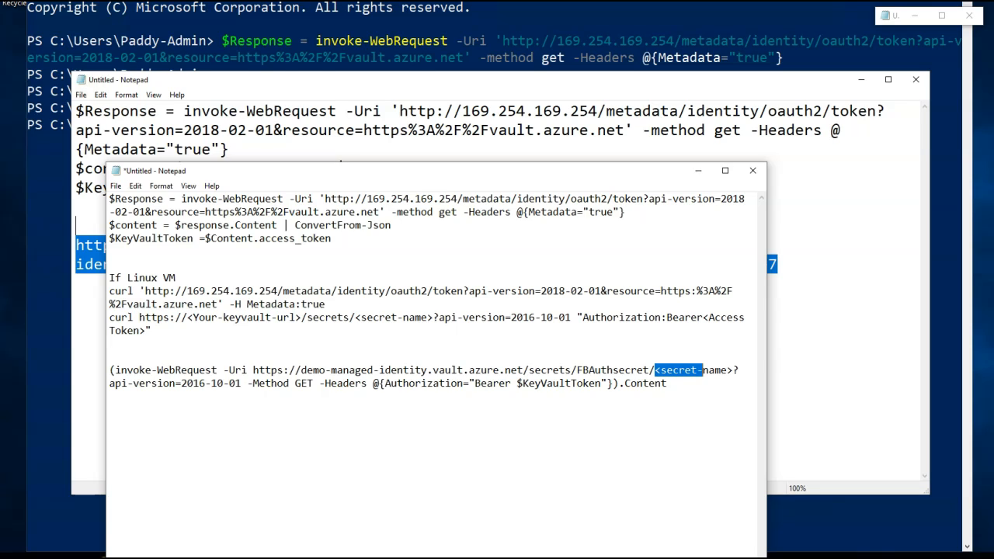
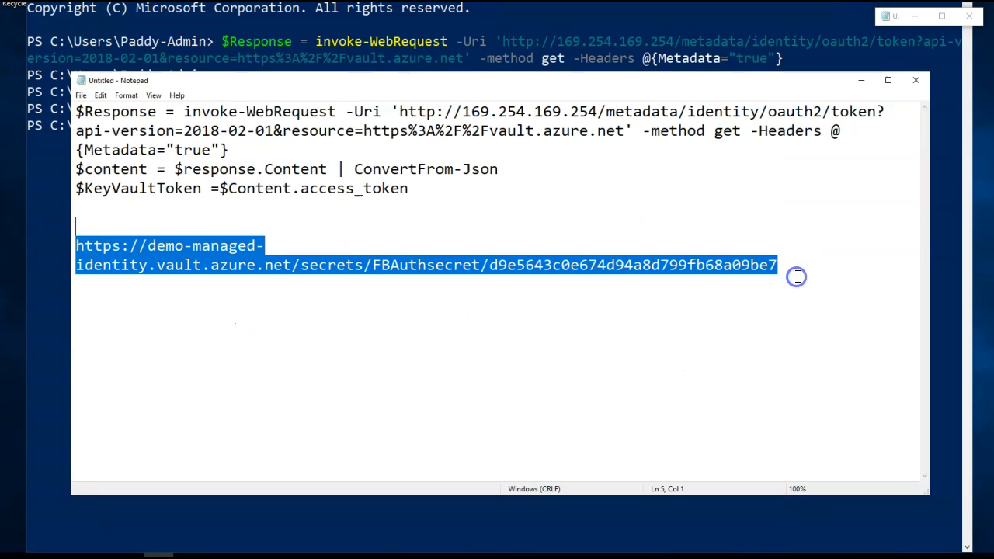
click(797, 275)
key(ctrl+v)
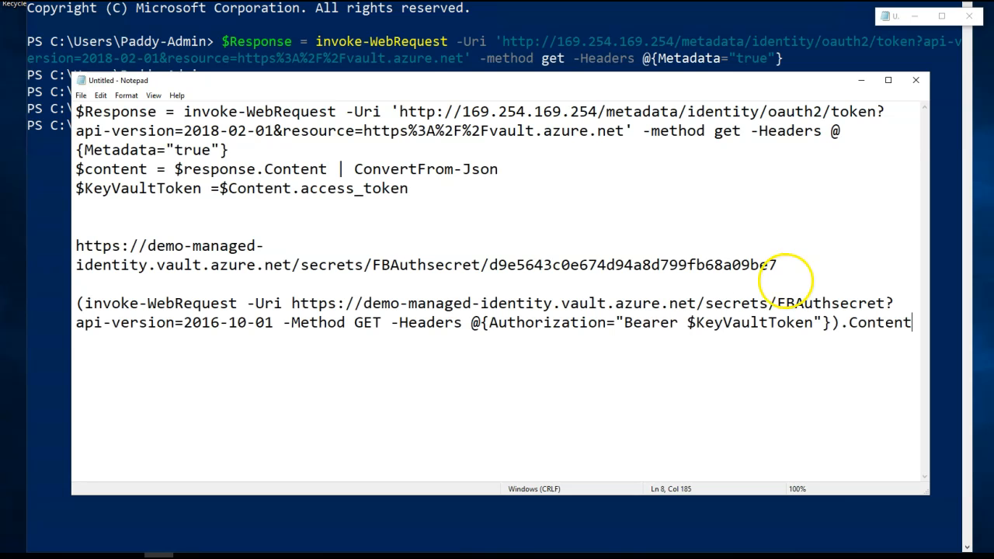
- Examine the completed invoke-WebRequest command, comparing its FBAuthsecret address with the full identifier and reading its API version, GET method and Authorization header
click(84, 303)
shift+click(219, 322)
drag(77, 246, 751, 265)
click(655, 265)
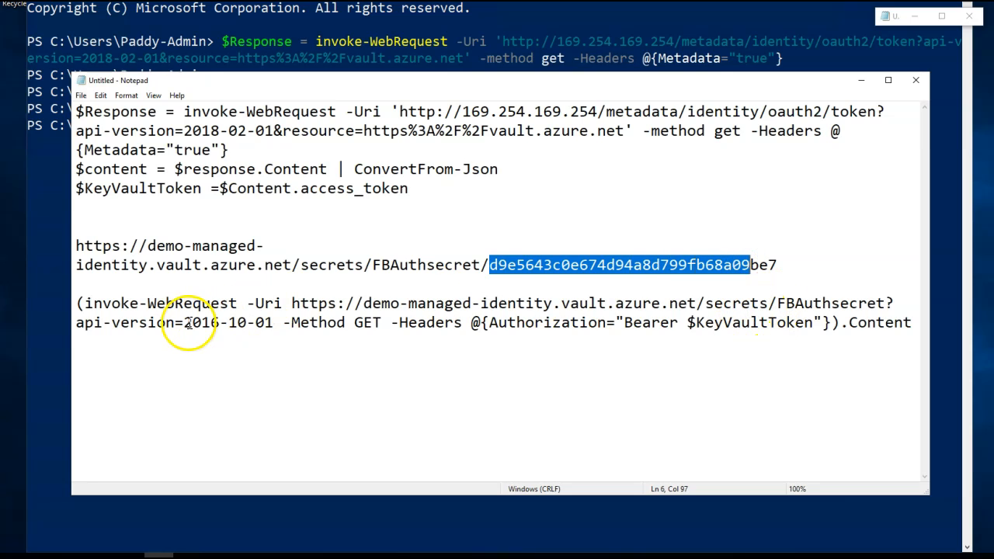
drag(112, 323, 149, 323)
drag(491, 265, 781, 265)
click(337, 420)
click(83, 304)
drag(267, 326, 891, 306)
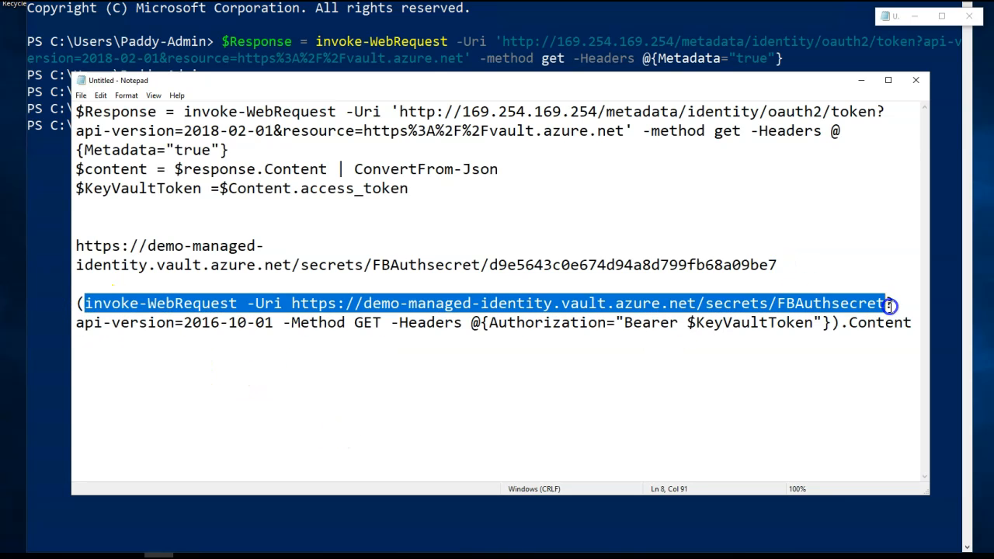
drag(76, 323, 819, 321)
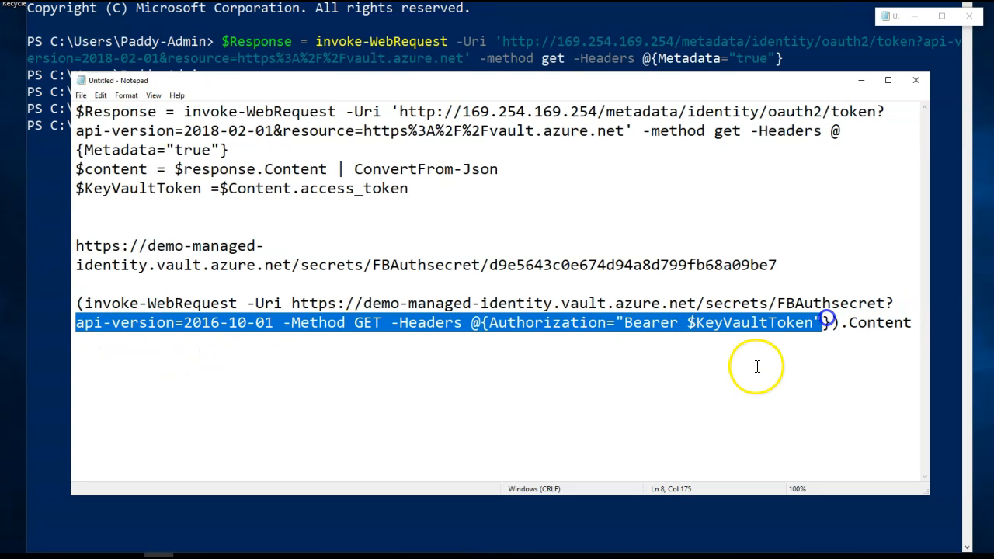
- Examine the Authorization header's $KeyVaultToken, tracing it back through $Content.access_token and ConvertFrom-Json to the $Response variable
click(746, 385)
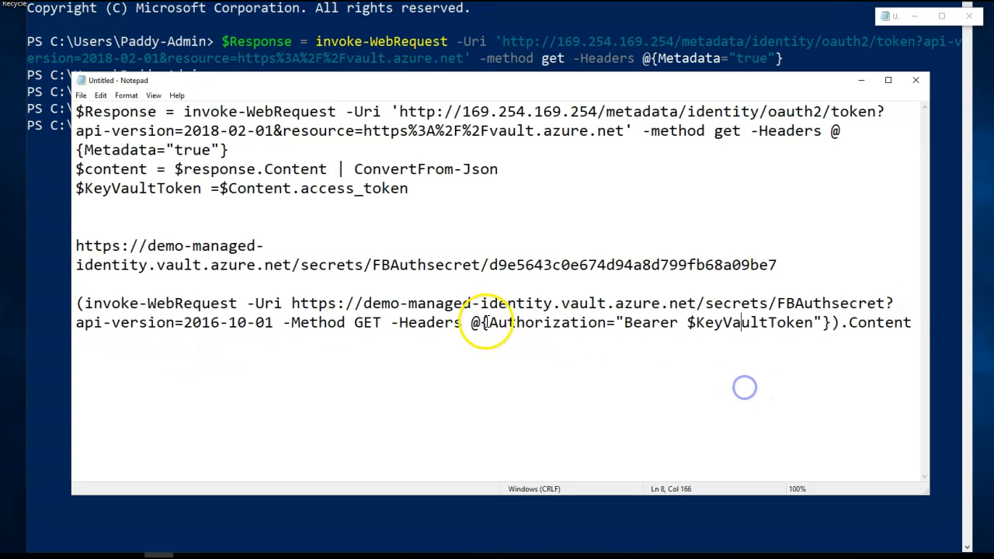
click(490, 324)
shift+click(578, 327)
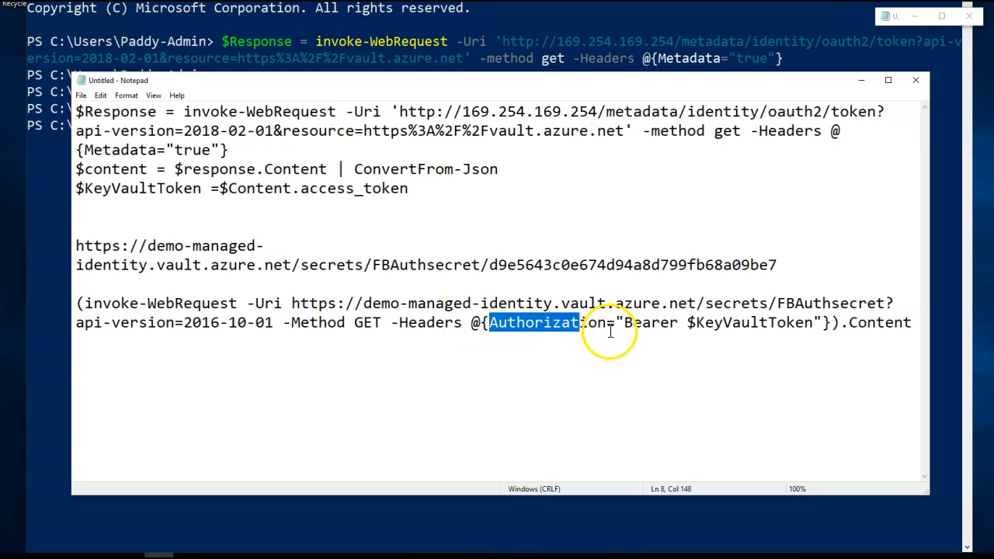
drag(699, 322, 815, 323)
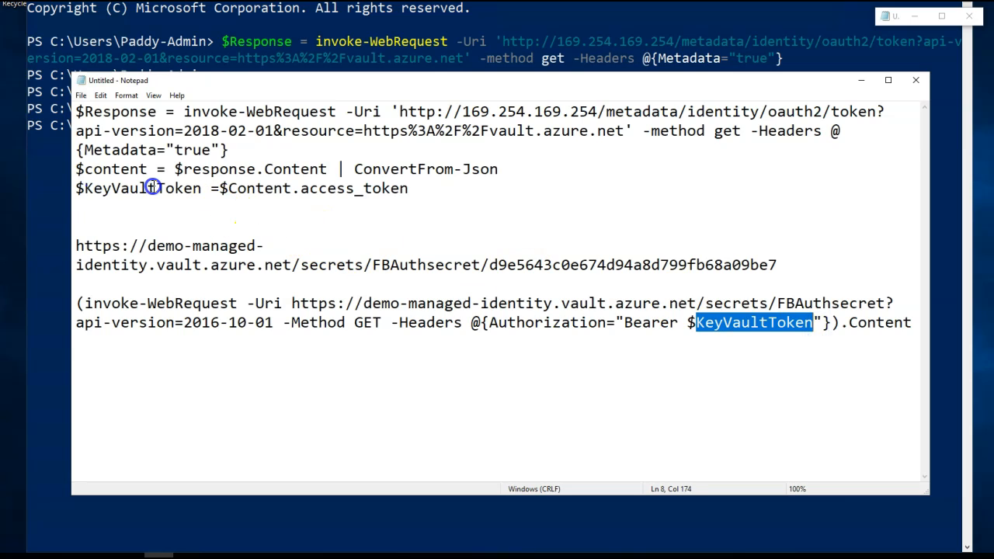
drag(85, 189, 156, 189)
drag(702, 348, 819, 340)
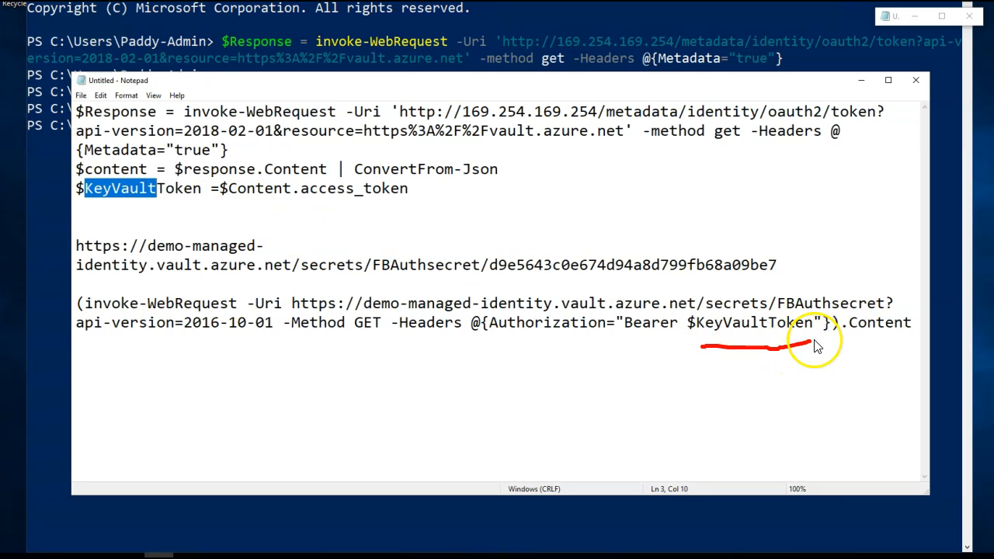
drag(223, 211, 408, 210)
key(Escape)
drag(220, 189, 351, 204)
drag(291, 188, 219, 189)
drag(147, 169, 75, 168)
drag(175, 168, 498, 170)
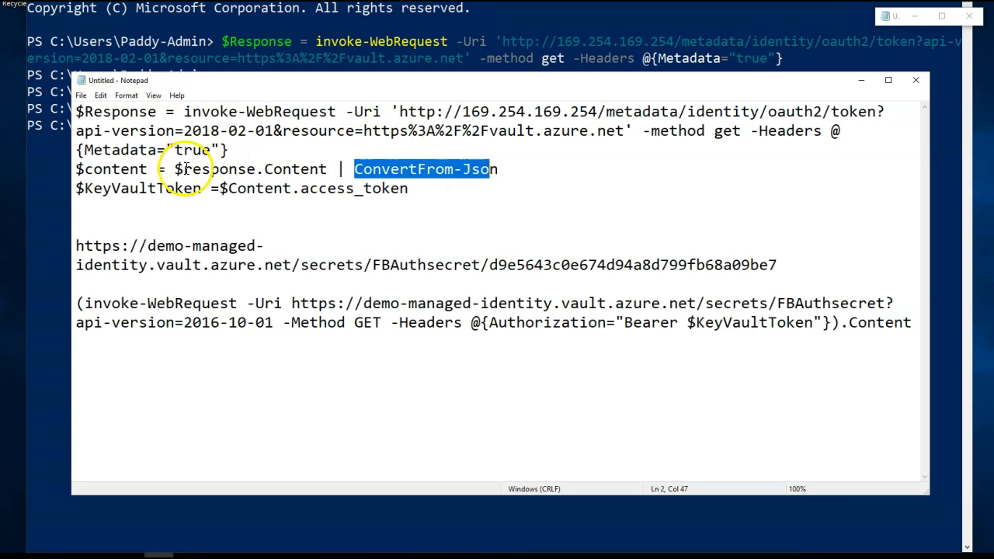
drag(166, 169, 255, 169)
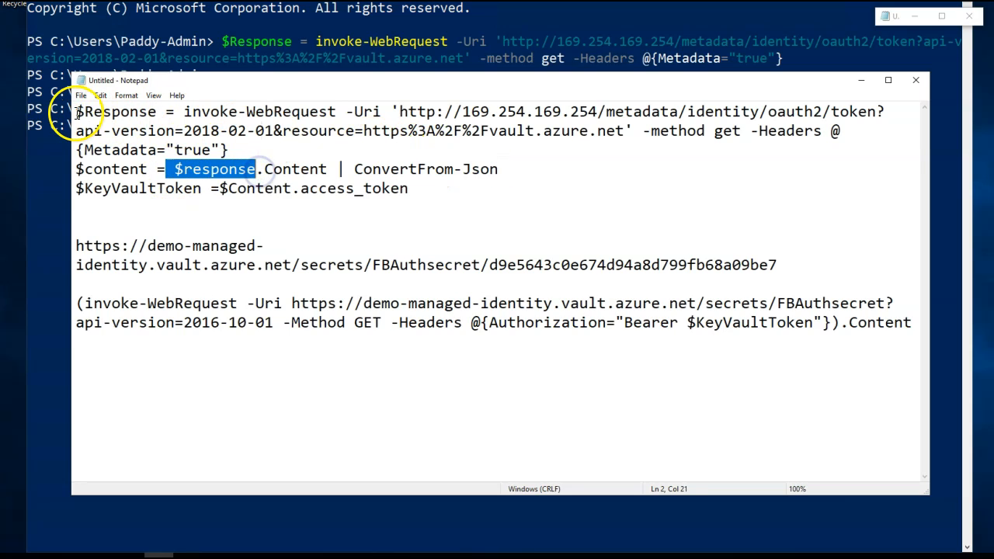
double_click(135, 112)
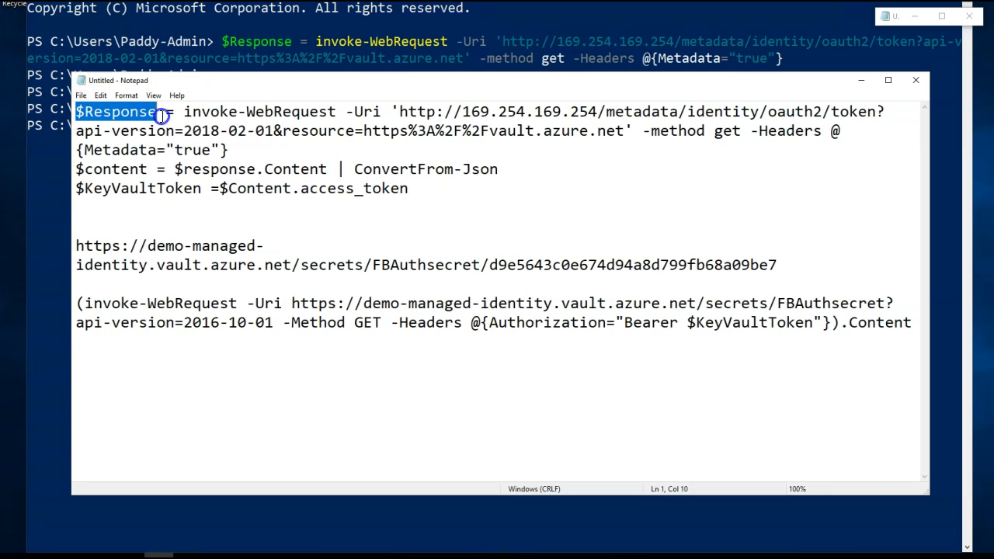
- Copy the completed invoke-WebRequest command for FBAuthsecret from Notepad and run it in the virtual machine's PowerShell
click(219, 356)
drag(77, 303, 933, 330)
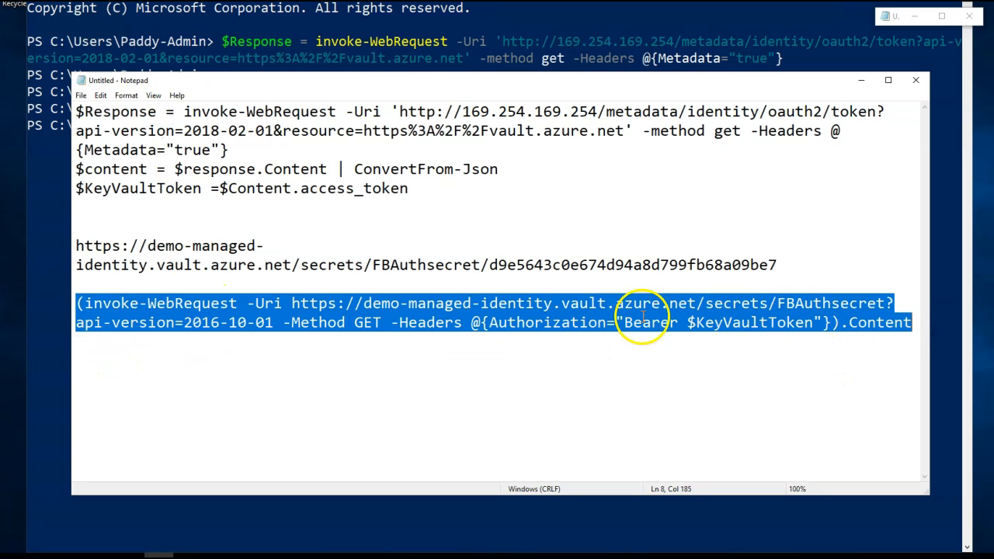
right_click(536, 308)
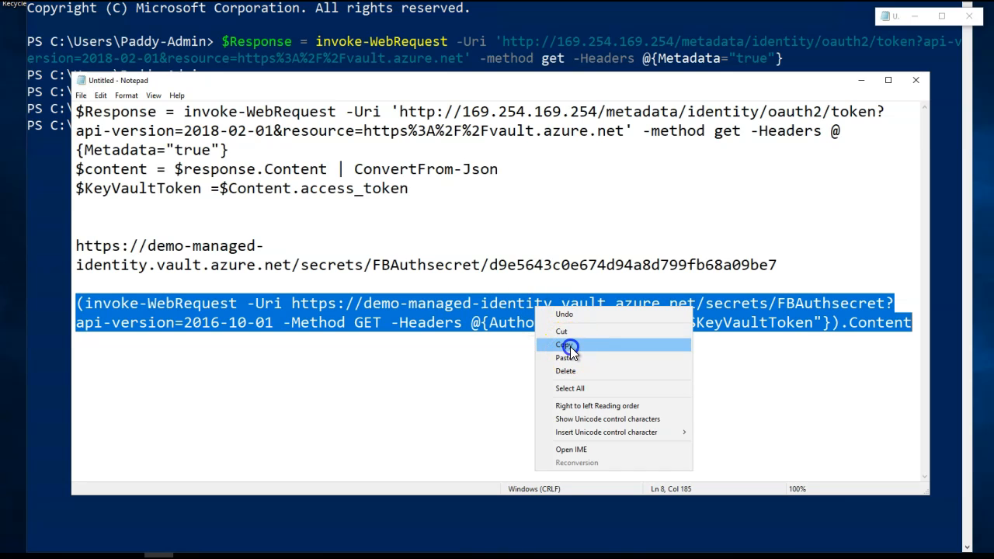
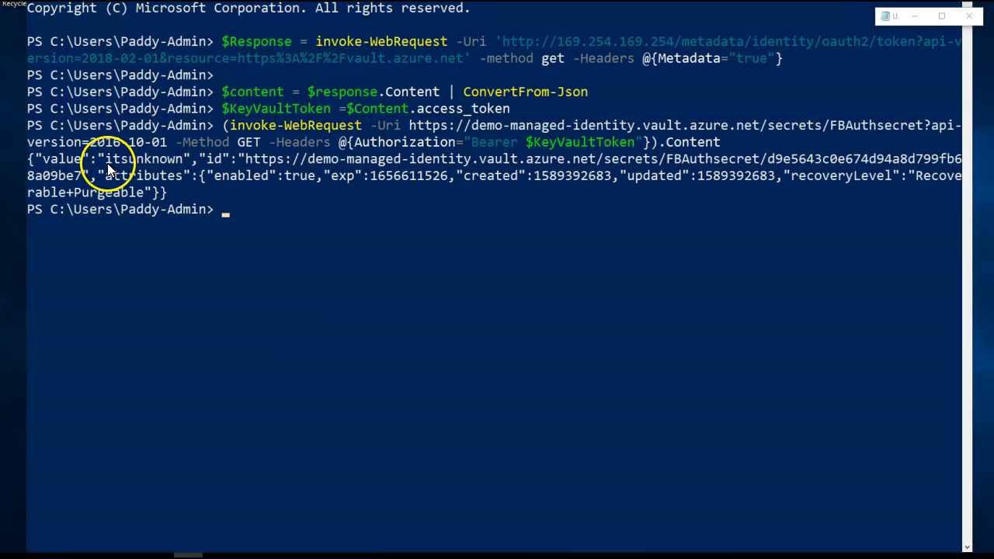
- Examine the returned FBAuthsecret value along with its expiry, created, updated and recoveryLevel attributes
drag(109, 160, 183, 162)
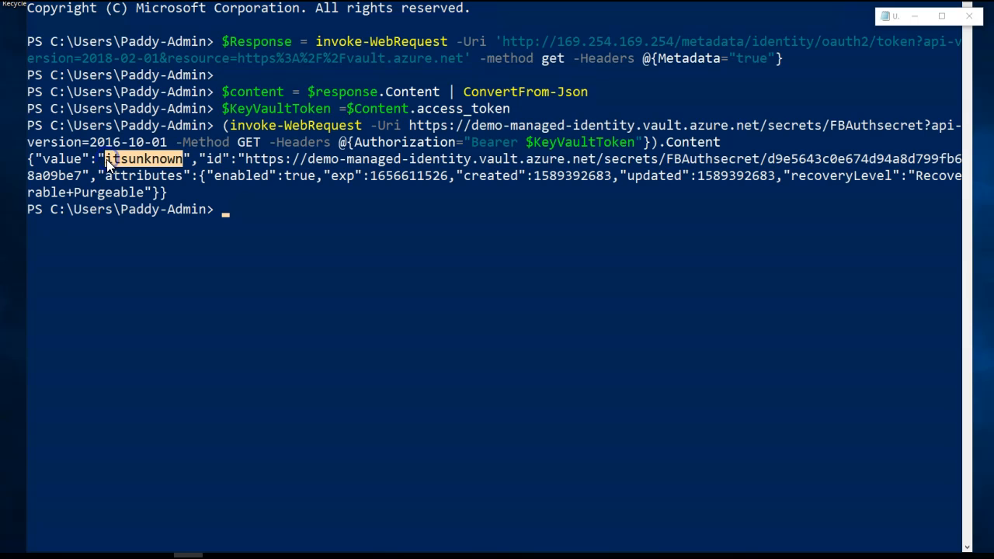
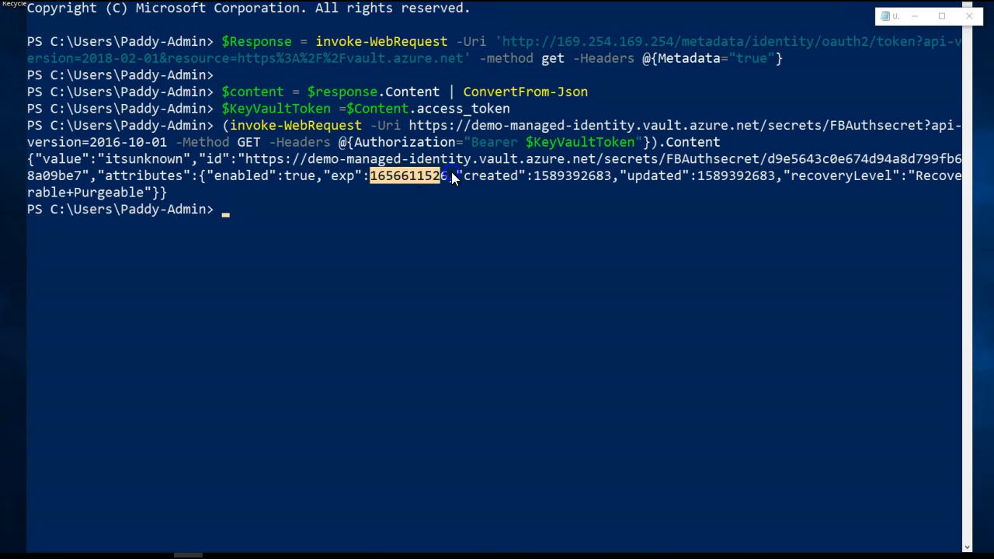
drag(538, 177, 594, 177)
drag(701, 176, 748, 175)
drag(35, 193, 129, 192)
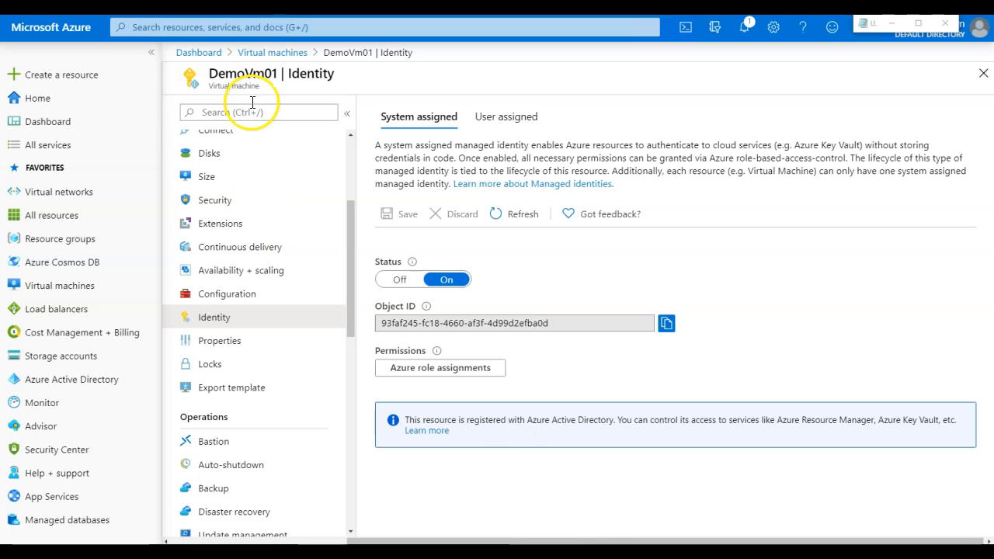
- In the Azure portal, set DemoVm01's system assigned managed identity status to Off, save and confirm it, and check the notification
click(286, 52)
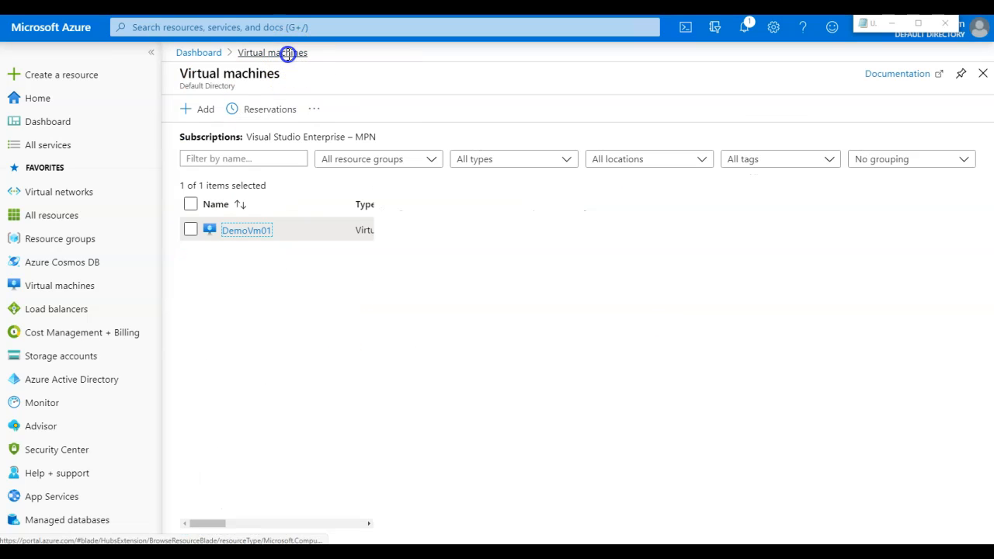
click(232, 232)
click(214, 501)
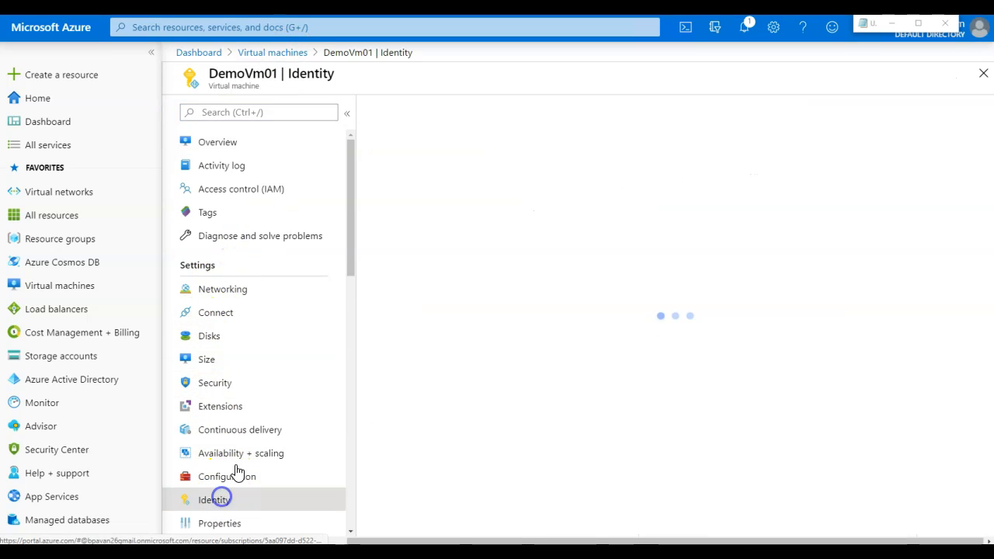
click(410, 281)
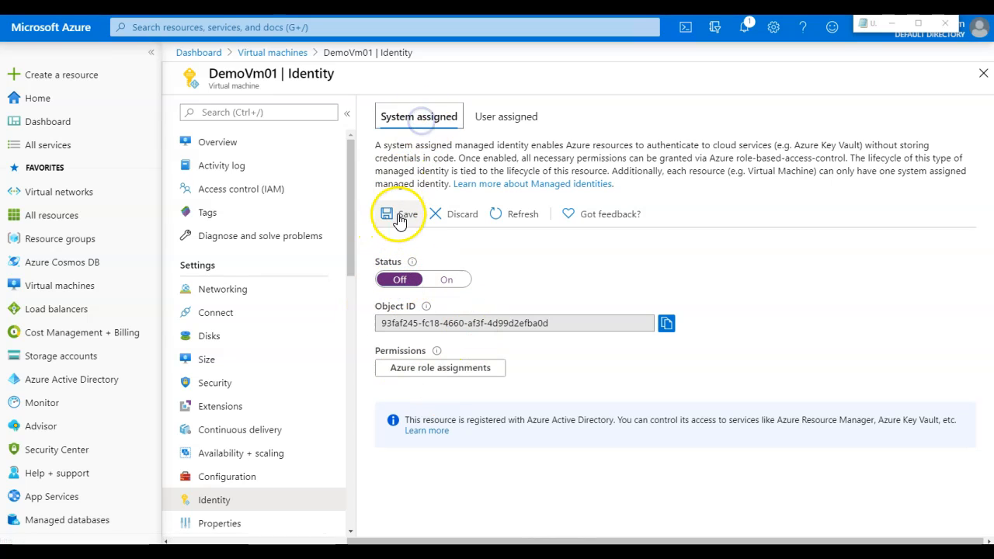
click(391, 214)
click(418, 178)
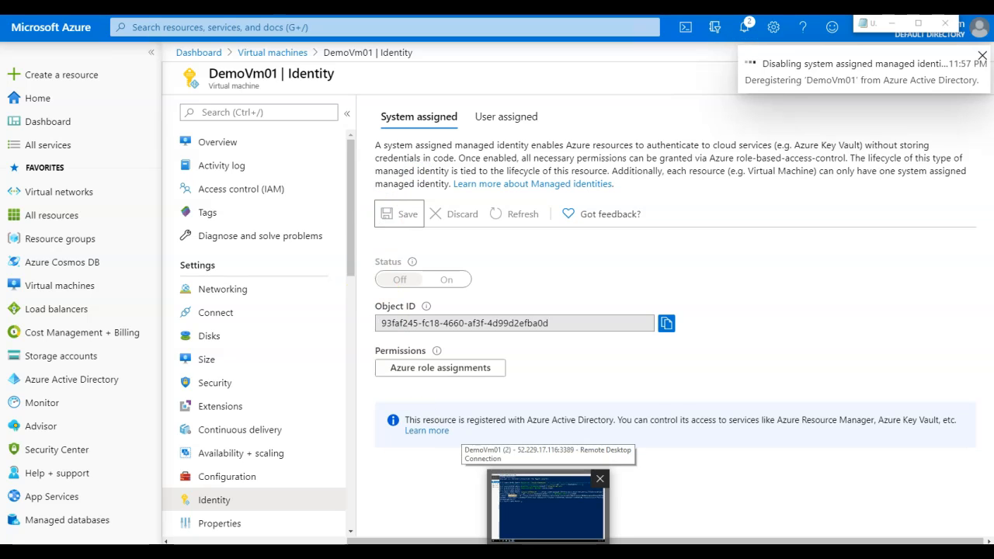
drag(767, 65, 878, 78)
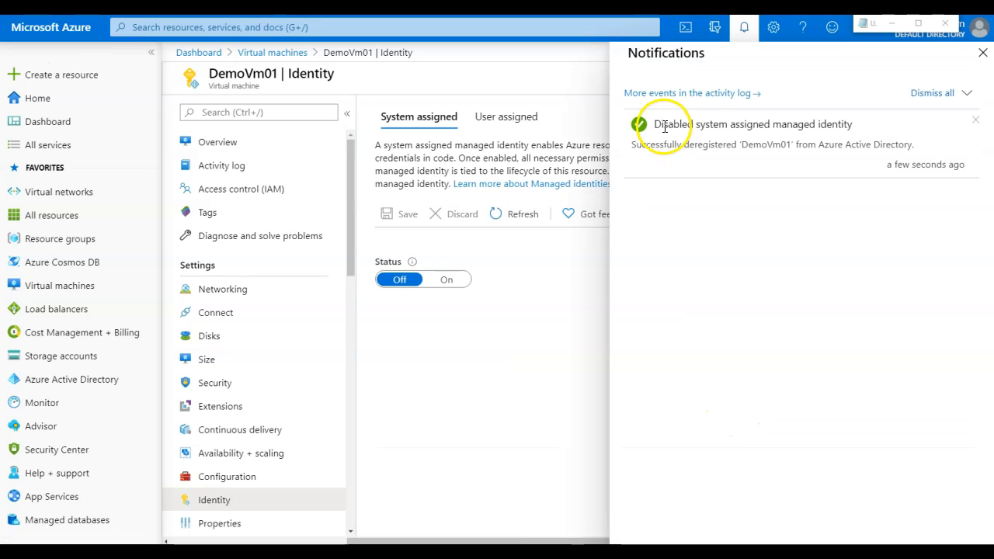
drag(718, 127, 855, 130)
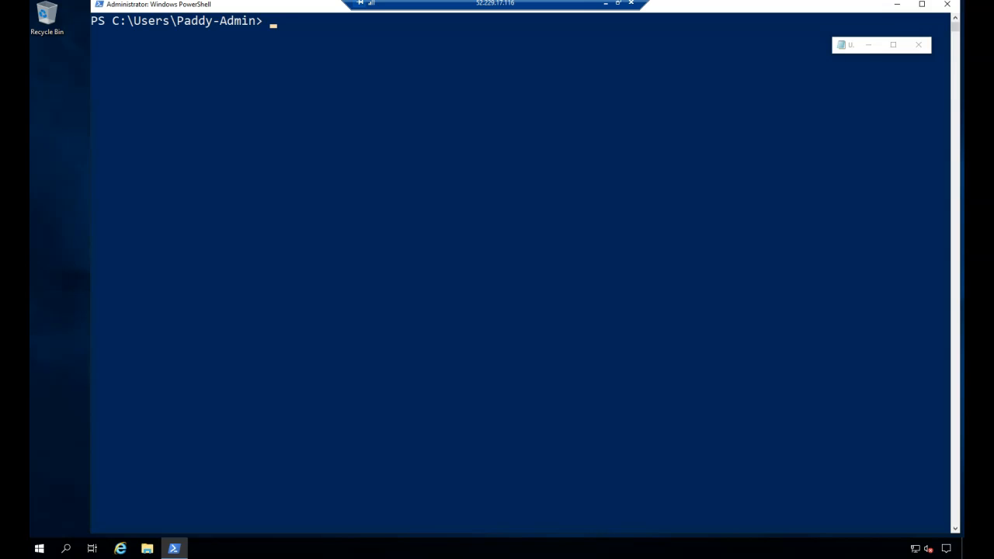
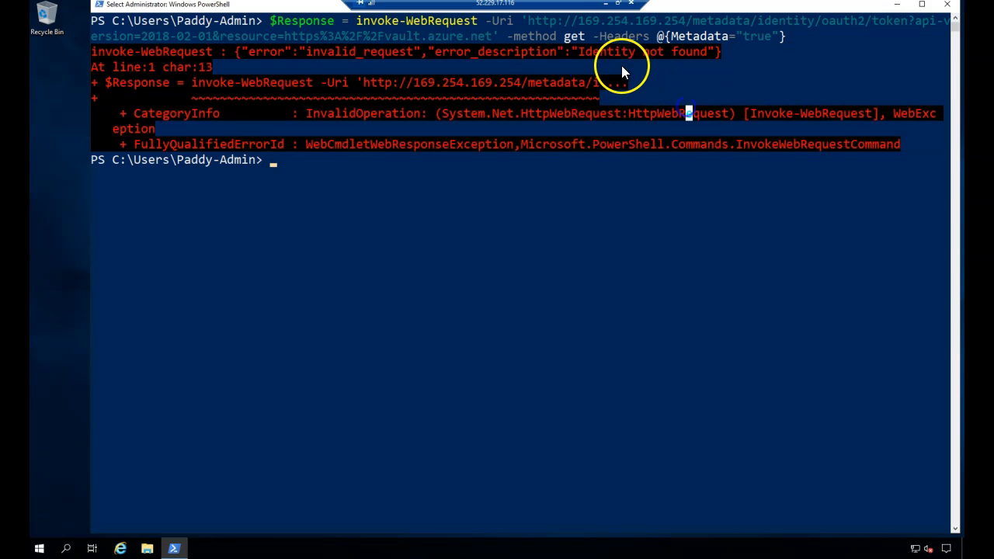
- Request the managed identity token again with the $Response command in the virtual machine's PowerShell and read the returned description
drag(584, 51, 713, 55)
click(718, 268)
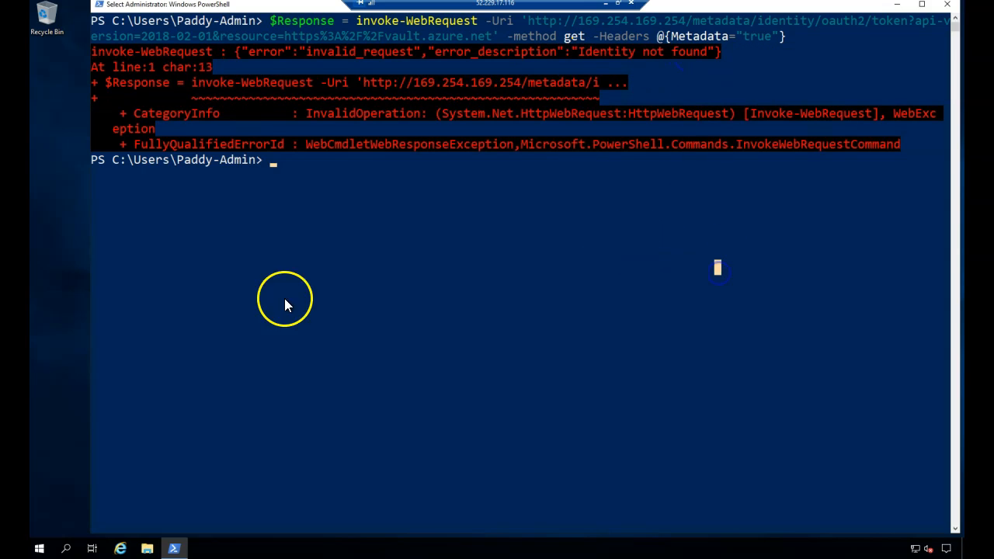